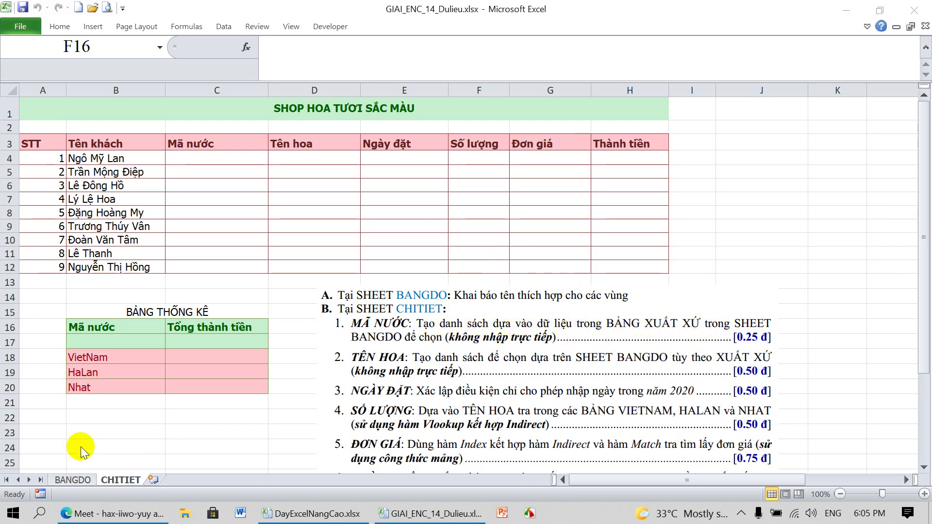
# Name the BANGDO country list E4:E6 XUATXU, then return to the CHITIET sheet
pyautogui.click(79, 480)
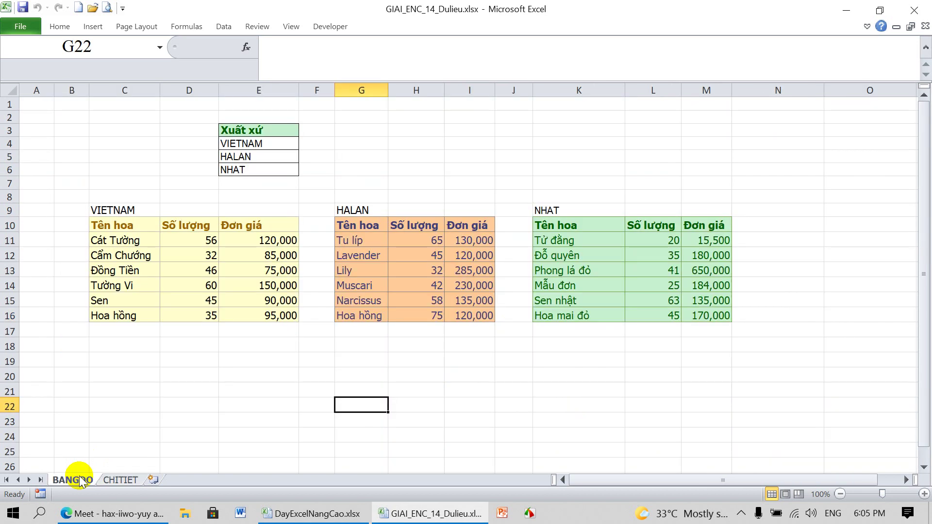
pyautogui.moveTo(264, 141); pyautogui.dragTo(264, 164)
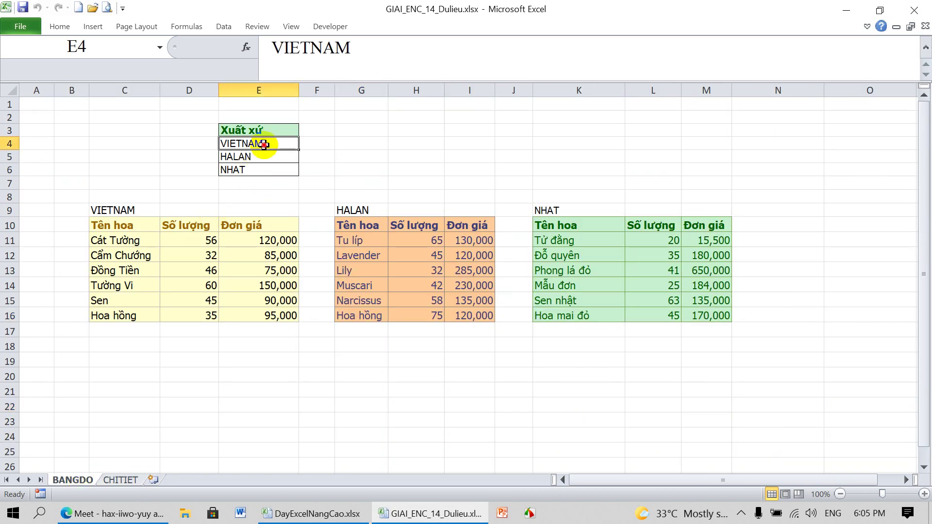
pyautogui.click(134, 39)
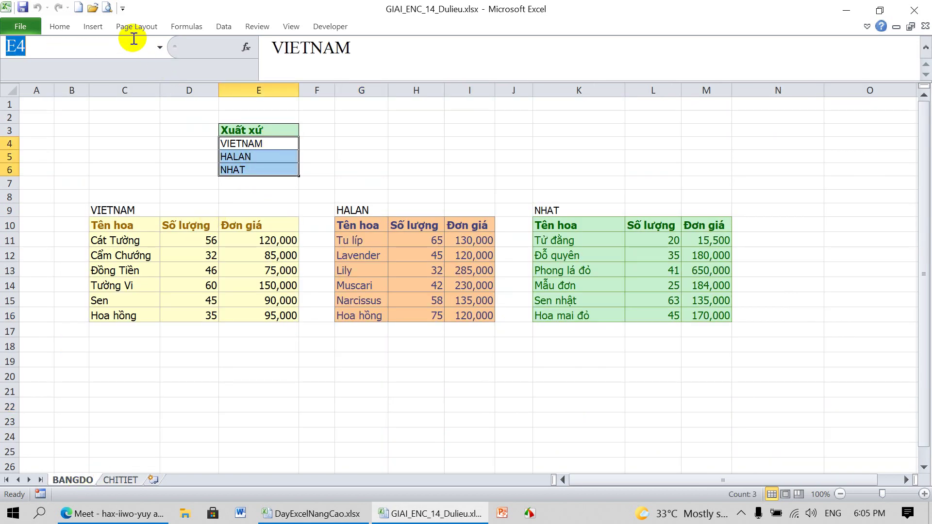
pyautogui.write('XUATX')
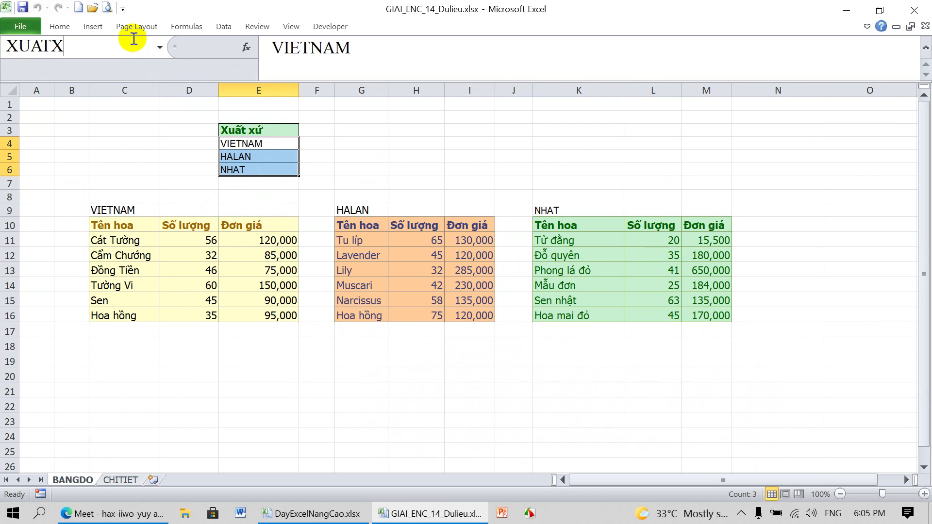
pyautogui.press('Return')
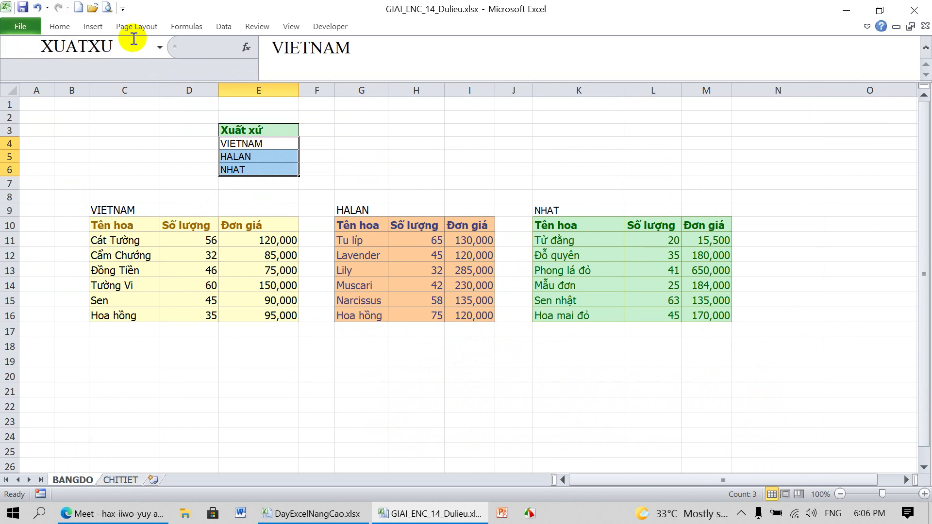
pyautogui.click(119, 481)
pyautogui.click(206, 157)
# Give C4:C12 a List validation sourced from =XUATXU and choose HALAN in C4
pyautogui.moveTo(206, 157); pyautogui.dragTo(204, 266)
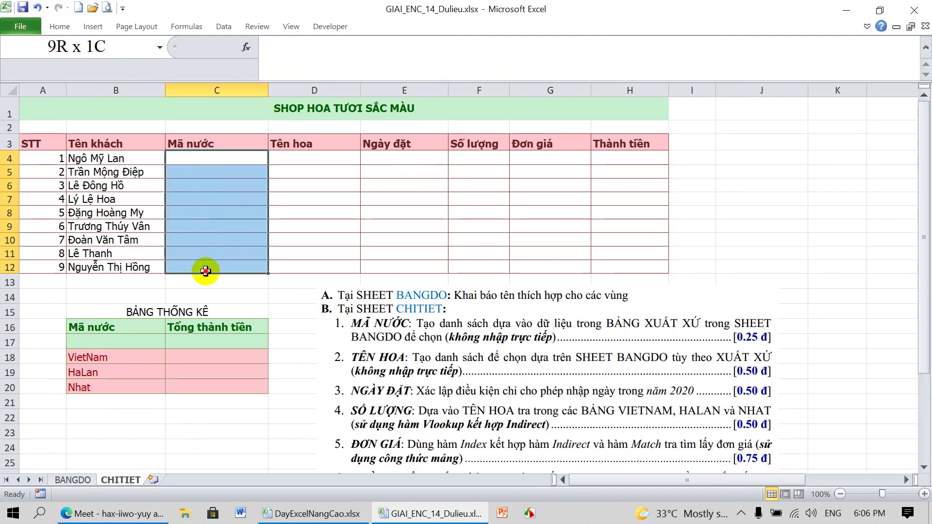
pyautogui.click(233, 32)
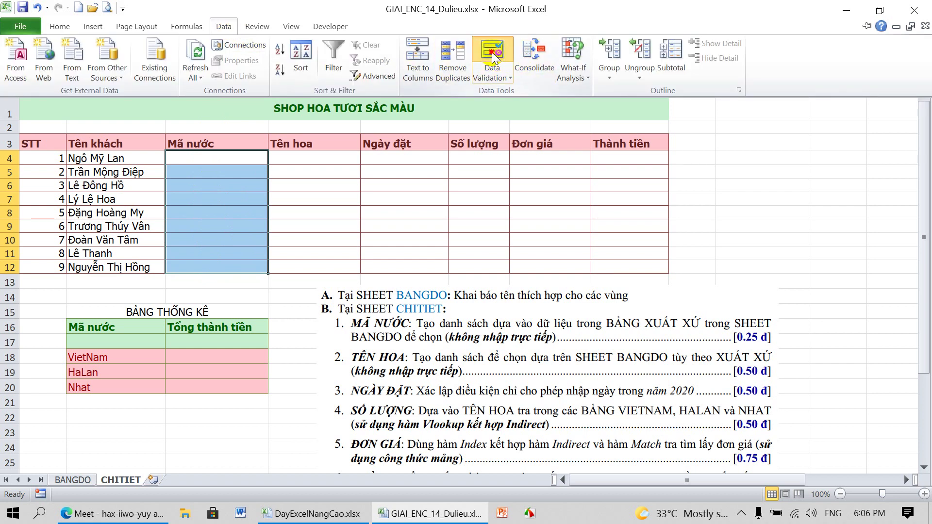
pyautogui.click(493, 57)
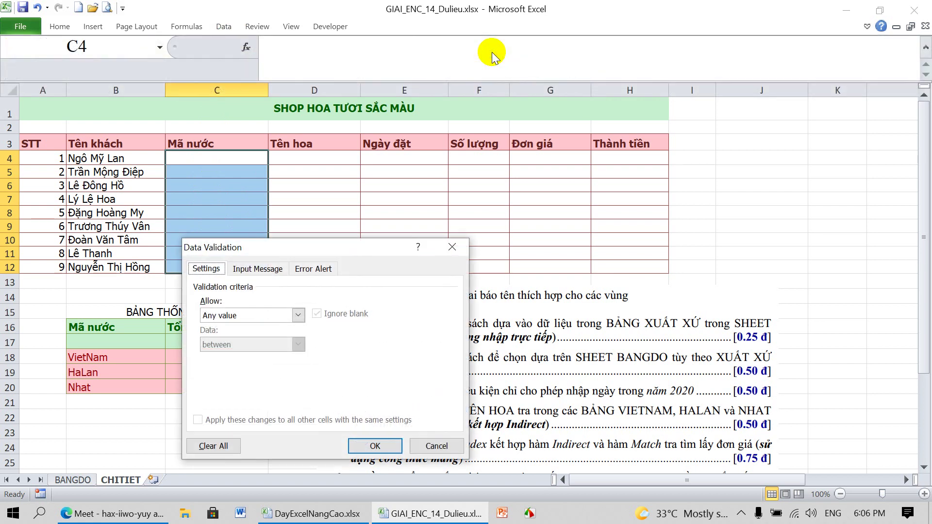
pyautogui.click(298, 316)
pyautogui.click(237, 357)
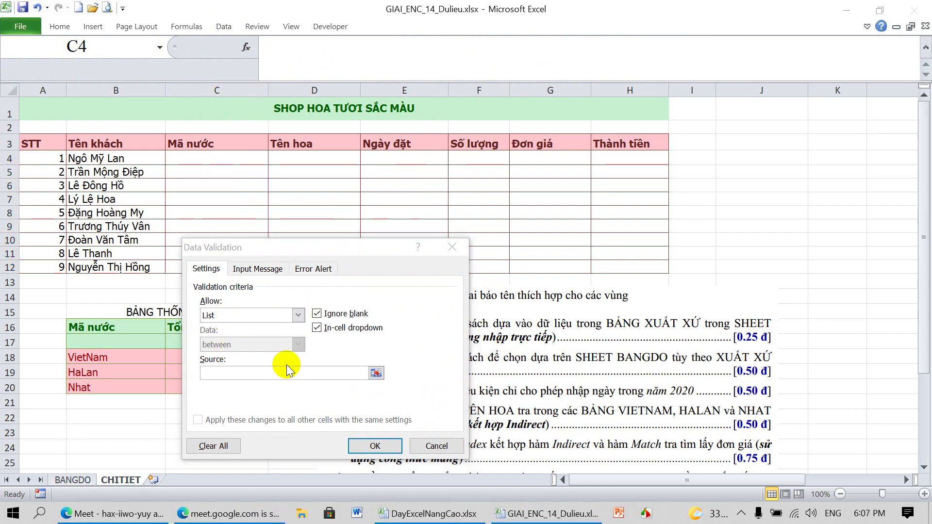
pyautogui.click(275, 373)
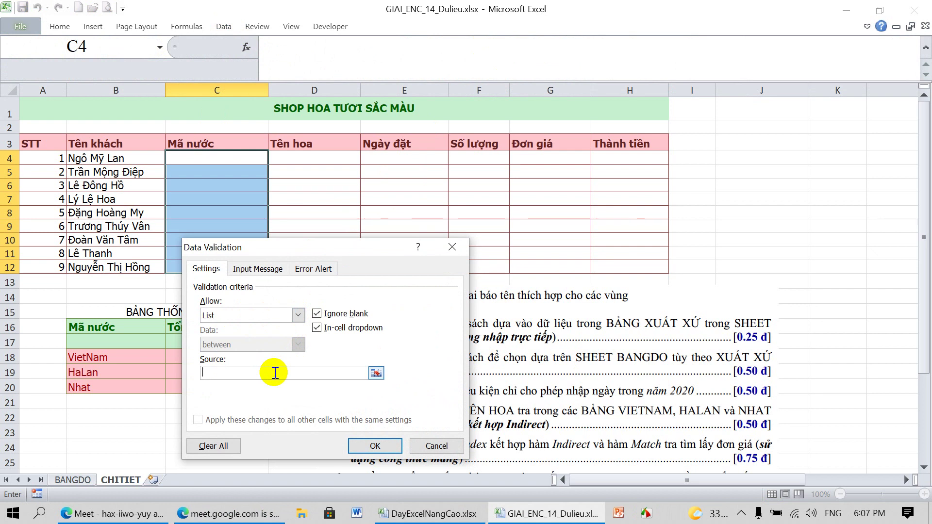
pyautogui.write('=')
pyautogui.press('F3')
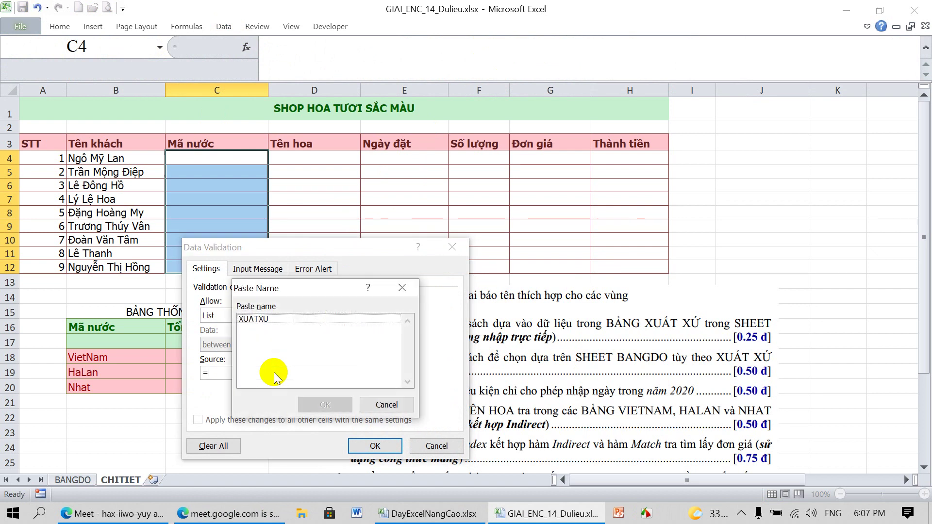
pyautogui.click(261, 320)
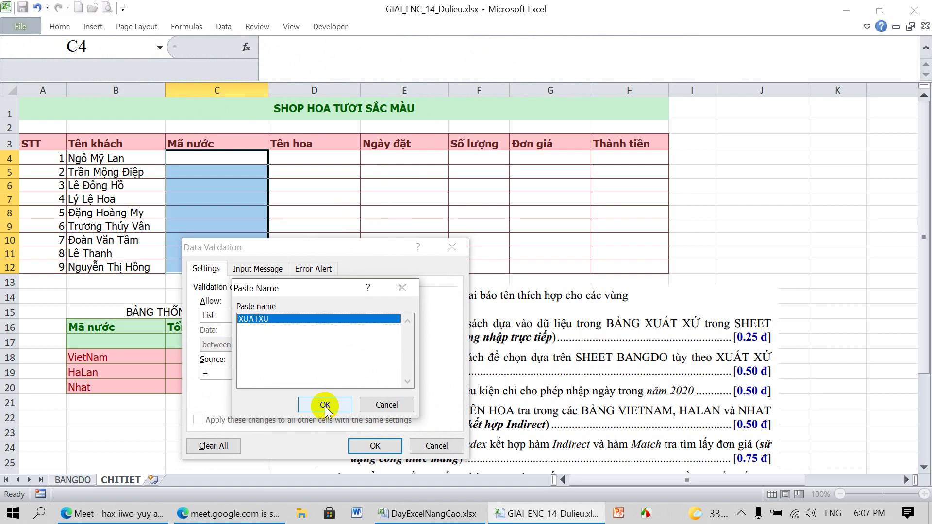
pyautogui.click(325, 406)
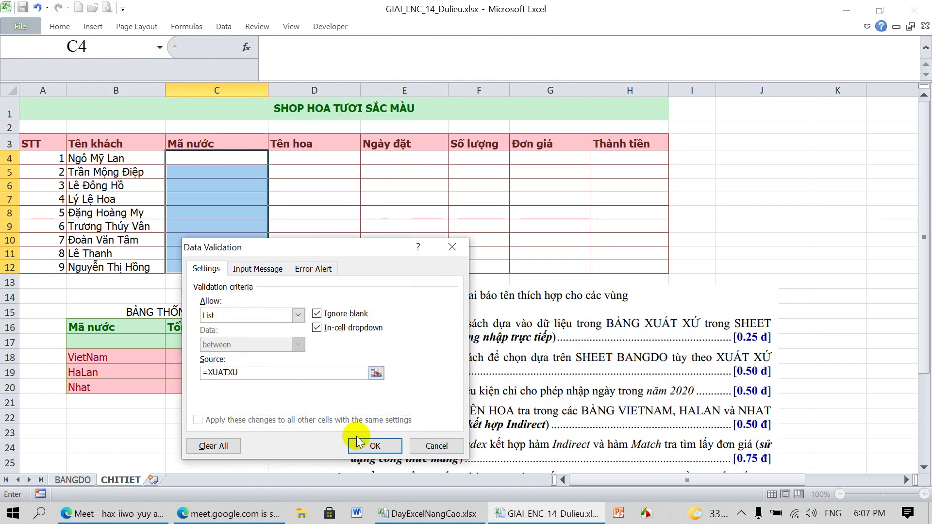
pyautogui.click(375, 445)
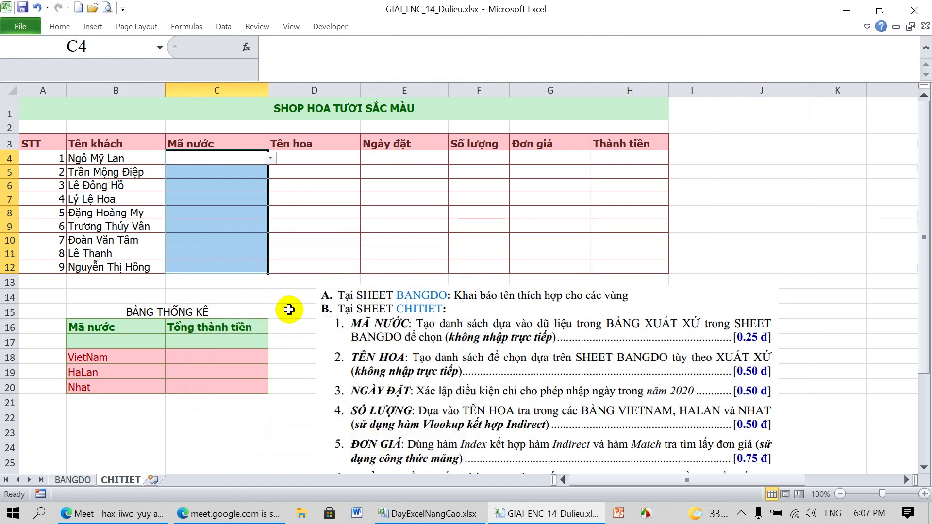
pyautogui.click(269, 160)
pyautogui.click(245, 178)
# Pick HALAN, NHAT or VIETNAM for the remaining customers in C5:C12
pyautogui.click(221, 175)
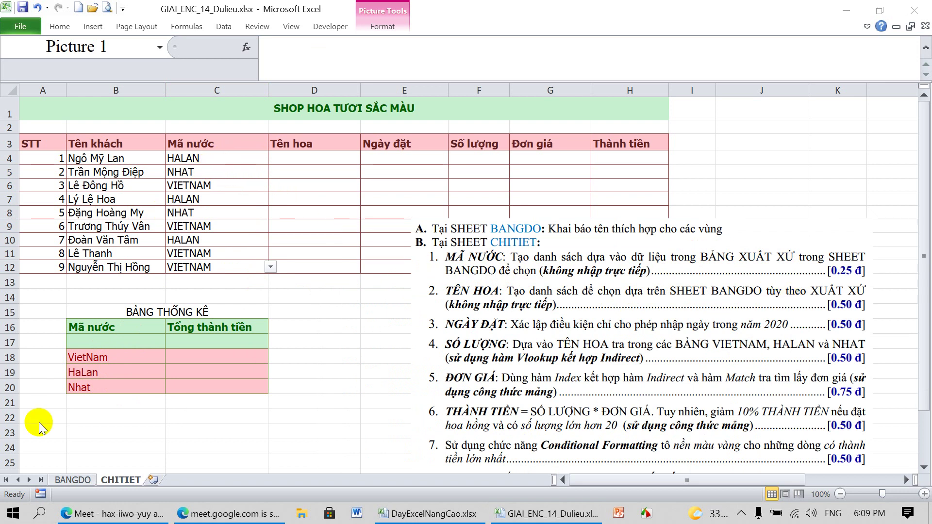
pyautogui.click(71, 481)
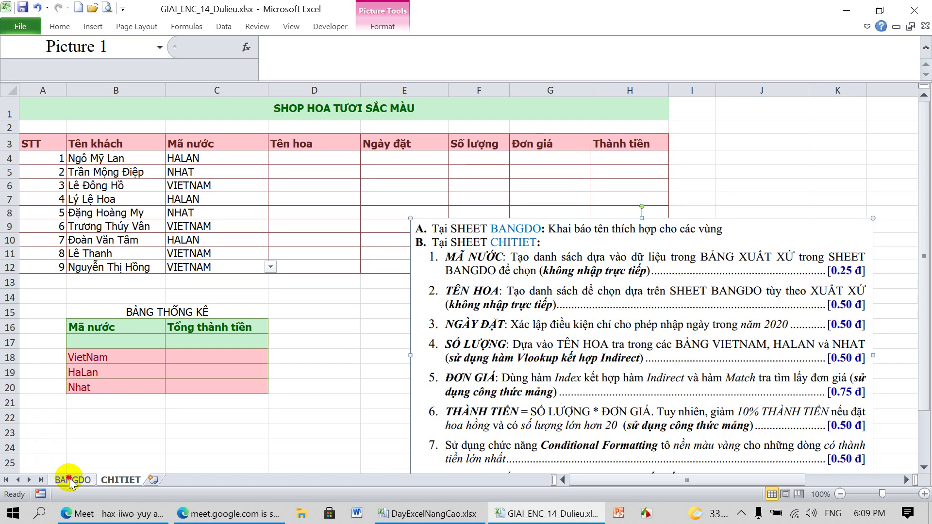
# On BANGDO, name the VIETNAM flower names C11:C16 TENVIETNAM
pyautogui.click(70, 481)
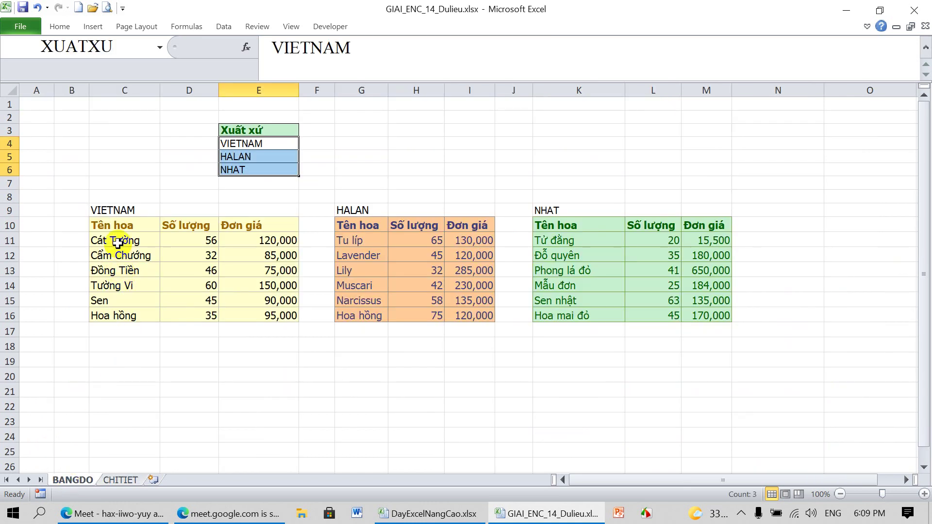
pyautogui.moveTo(118, 243); pyautogui.dragTo(117, 313)
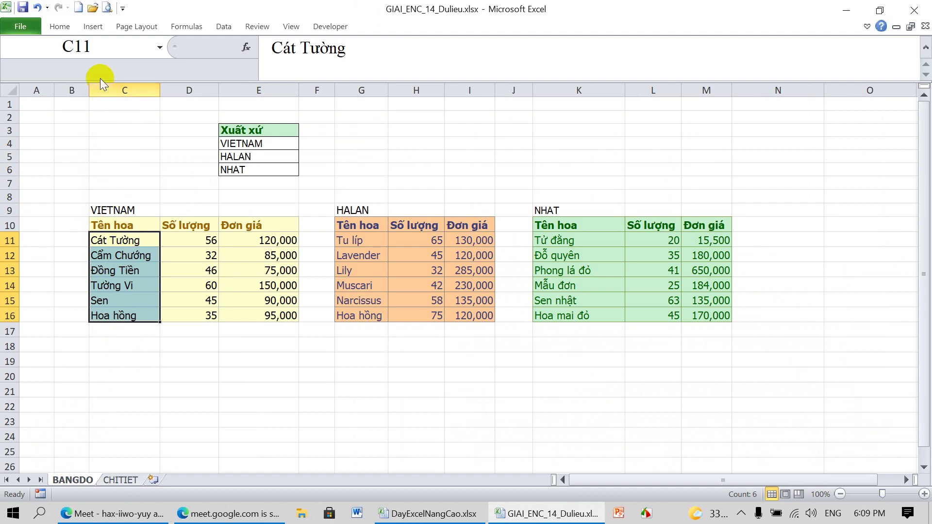
pyautogui.click(112, 49)
pyautogui.write('TENVIET')
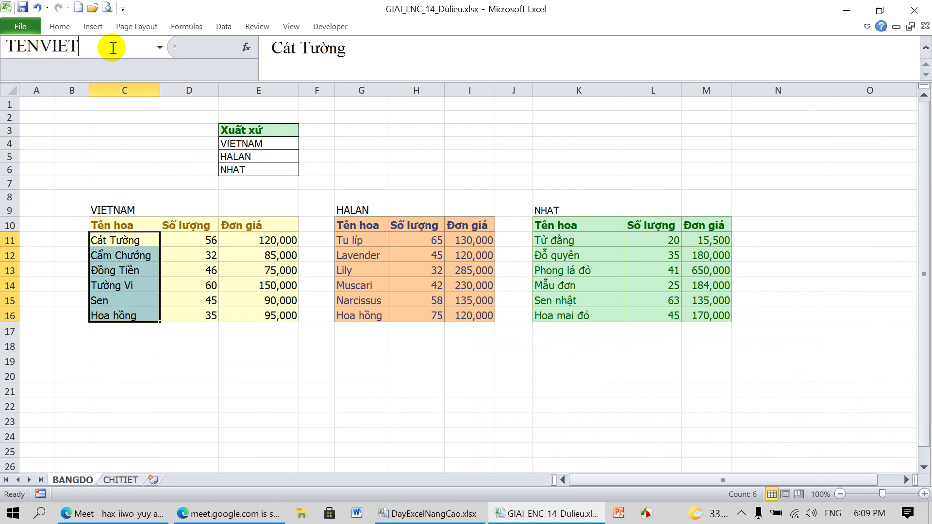
pyautogui.press('Return')
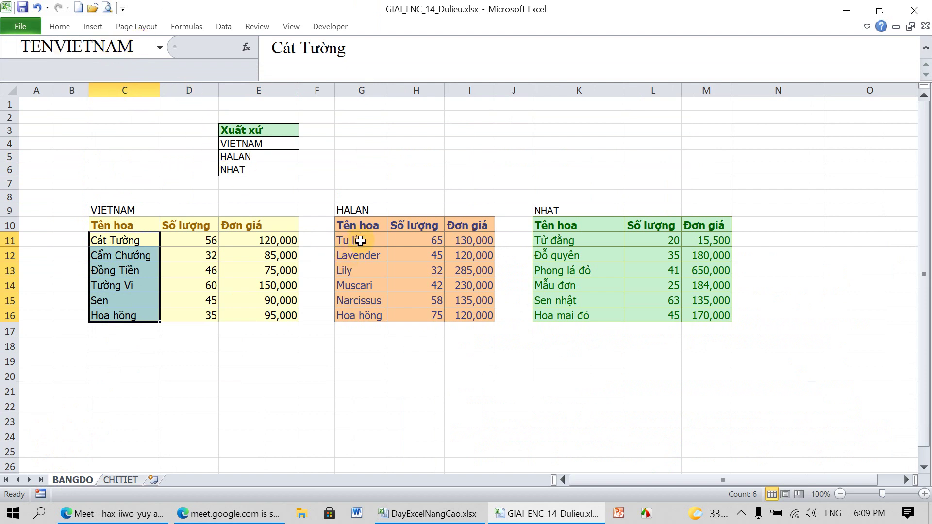
# Name the HALAN flower names G11:G16 TENHALAN
pyautogui.moveTo(360, 241); pyautogui.dragTo(361, 315)
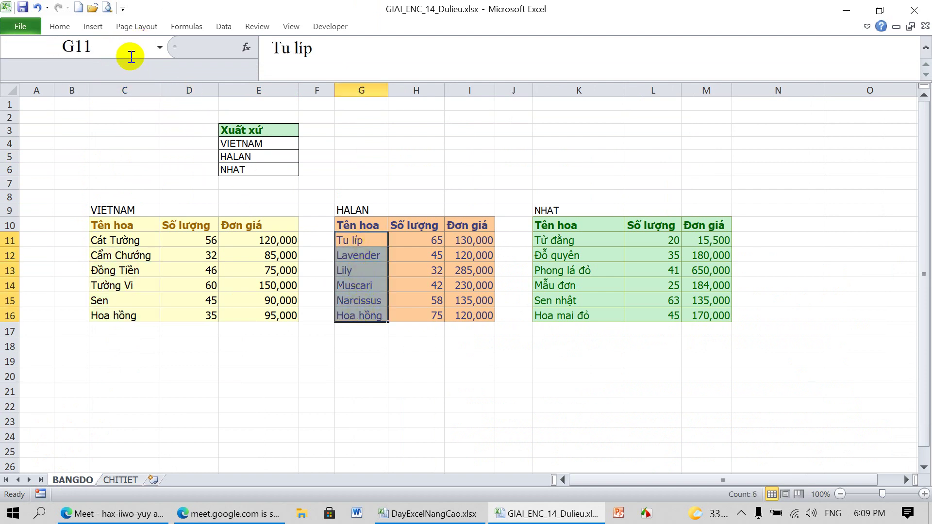
pyautogui.click(131, 45)
pyautogui.write('TENHALAN')
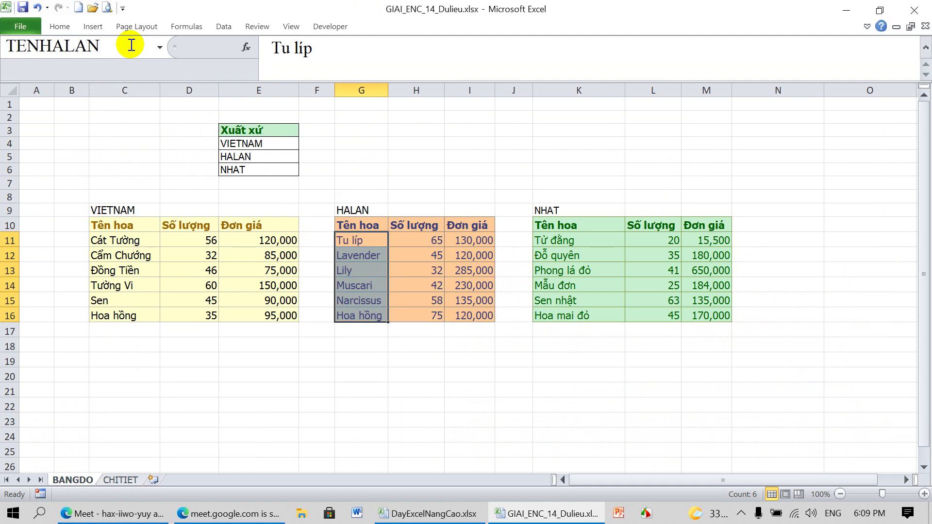
pyautogui.press('Return')
# Name the NHAT flower names K11:K16 TENNHAT, then select D4:D12 on CHITIET
pyautogui.click(554, 240)
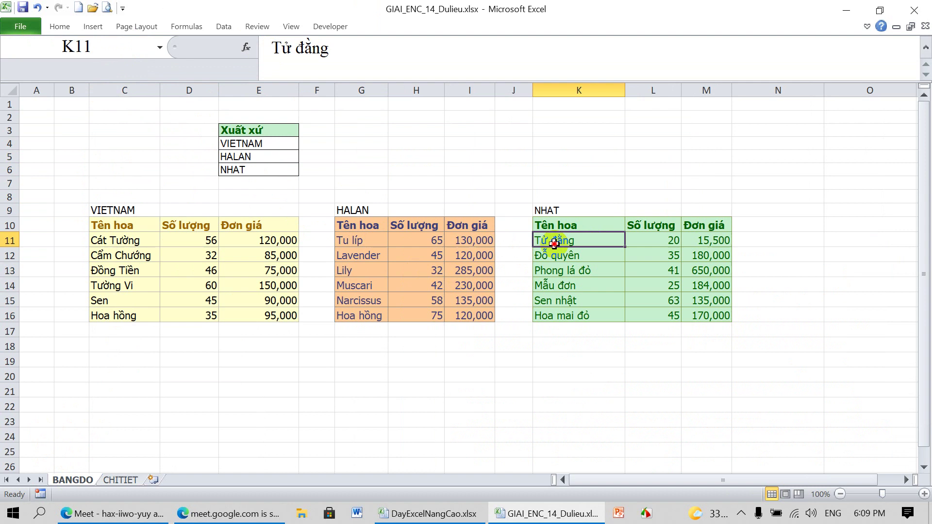
pyautogui.moveTo(554, 240); pyautogui.dragTo(562, 314)
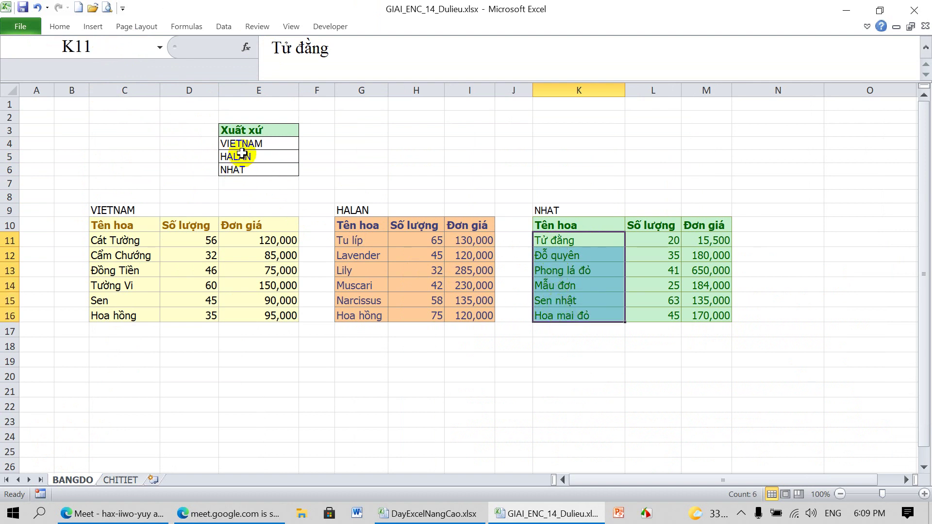
pyautogui.click(128, 44)
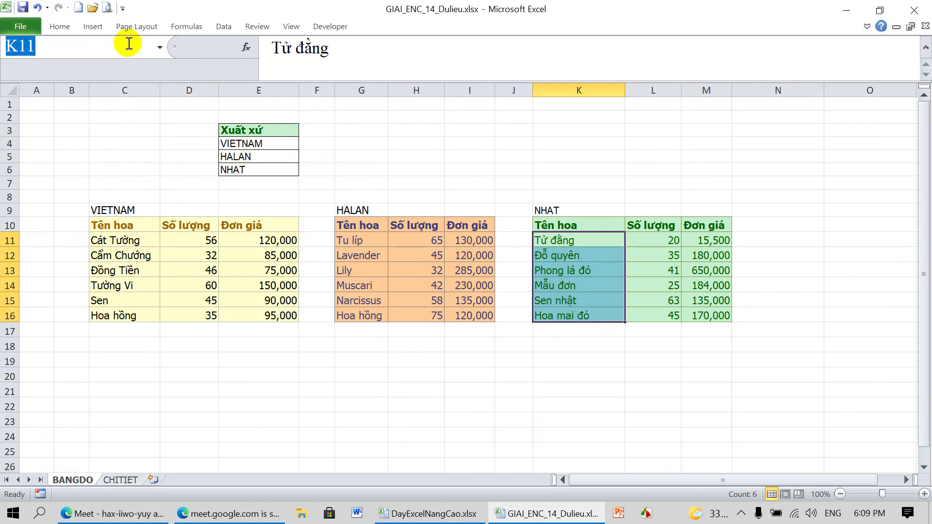
pyautogui.write('TENNHAT')
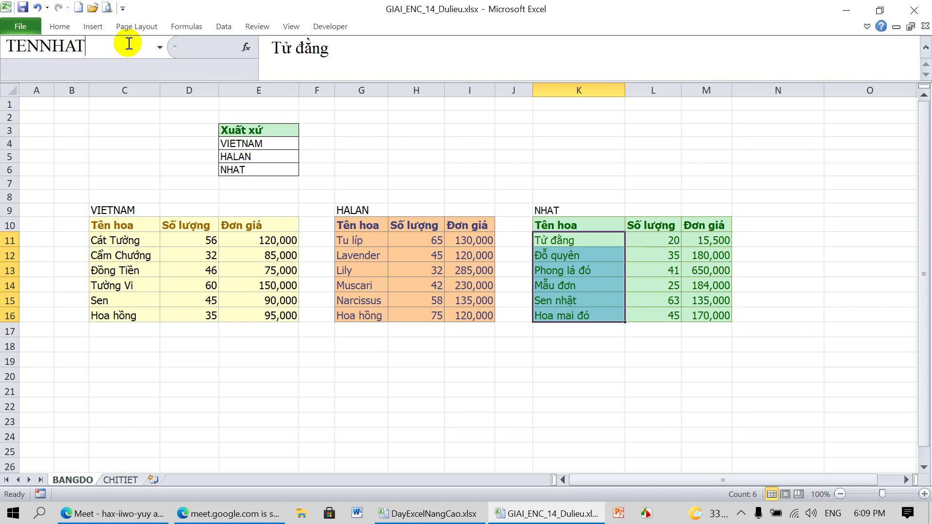
pyautogui.press('Return')
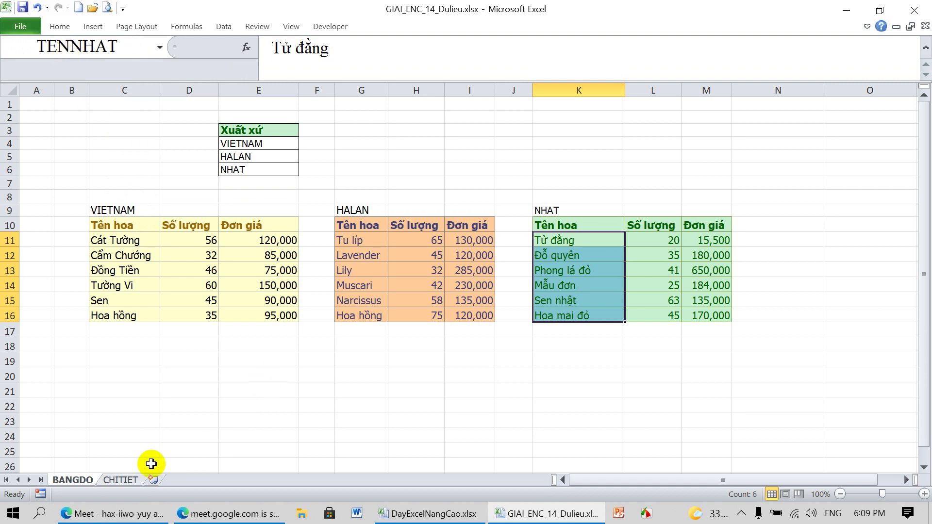
pyautogui.click(120, 480)
pyautogui.moveTo(314, 158); pyautogui.dragTo(316, 262)
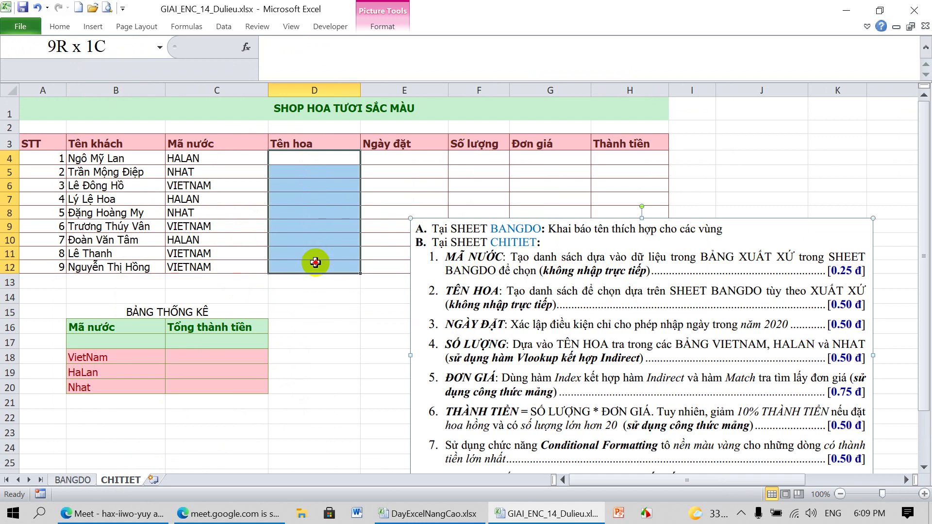
# Give D4:D12 a List validation with source =INDIRECT("TEN"&$C4)
pyautogui.click(224, 26)
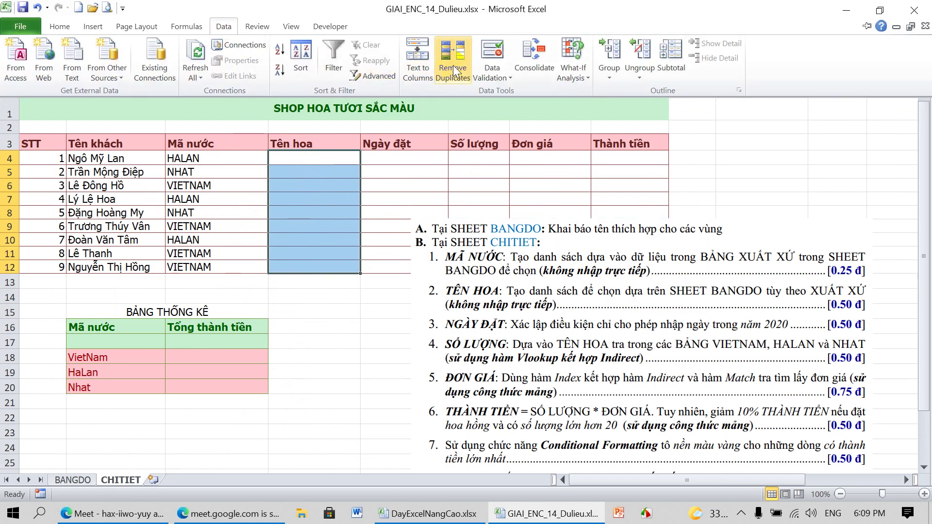
pyautogui.click(492, 55)
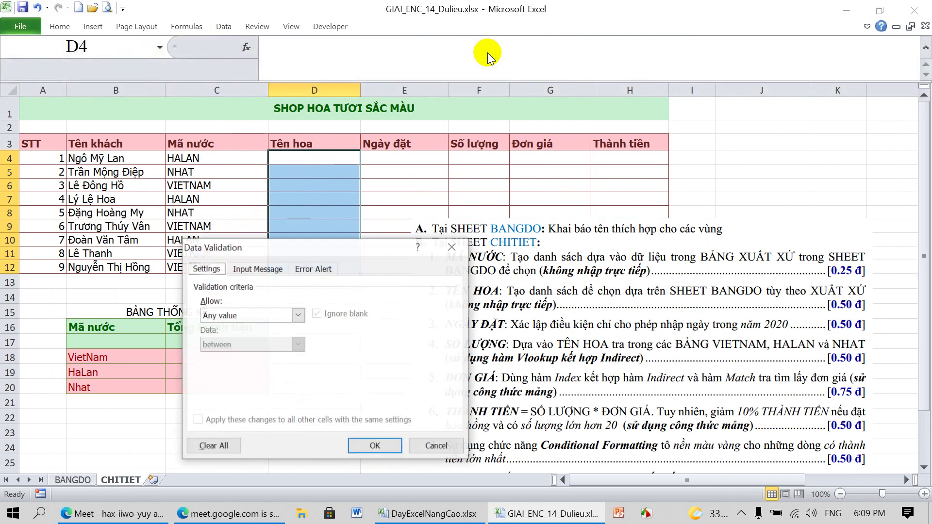
pyautogui.click(297, 315)
pyautogui.click(240, 354)
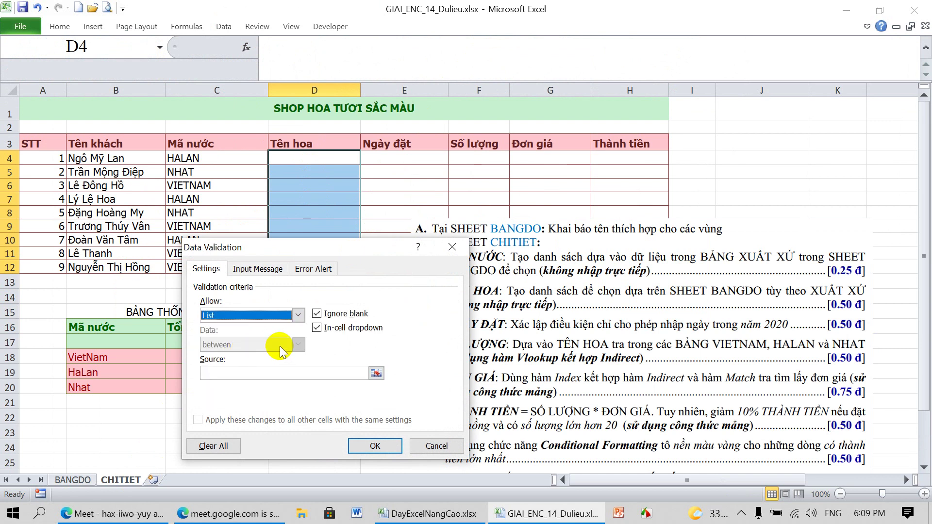
pyautogui.click(265, 371)
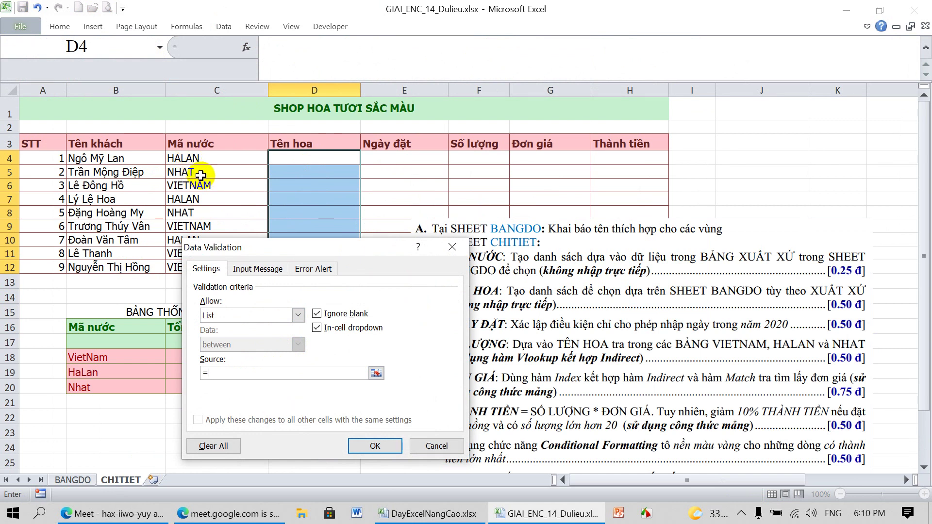
pyautogui.write('=')
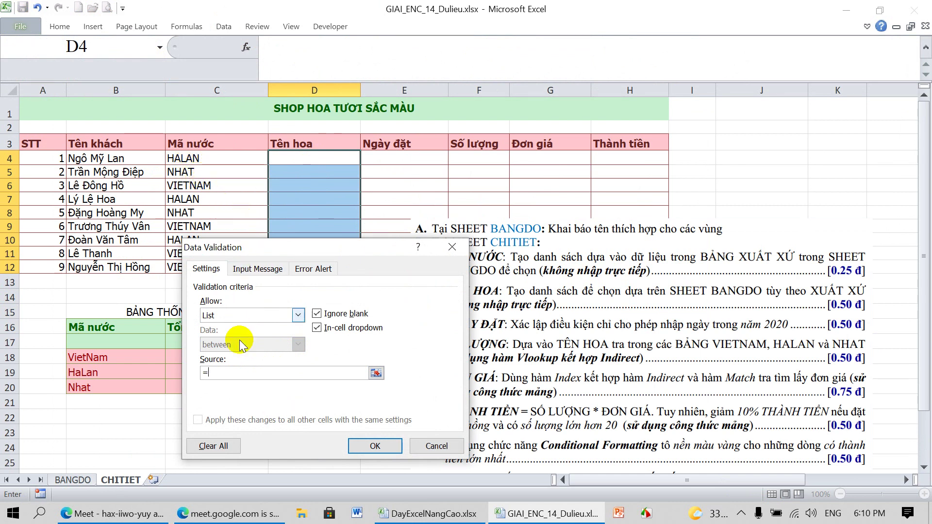
pyautogui.write('INDURECT')
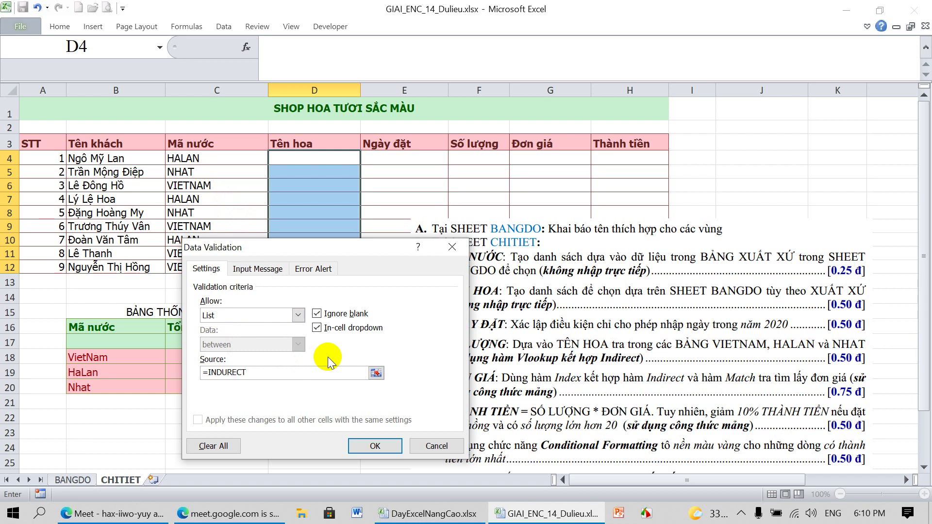
pyautogui.press('BackSpace')
pyautogui.press('BackSpace')
pyautogui.press('BackSpace')
pyautogui.press('BackSpace')
pyautogui.press('BackSpace')
pyautogui.write('IRECT("TEN"&')
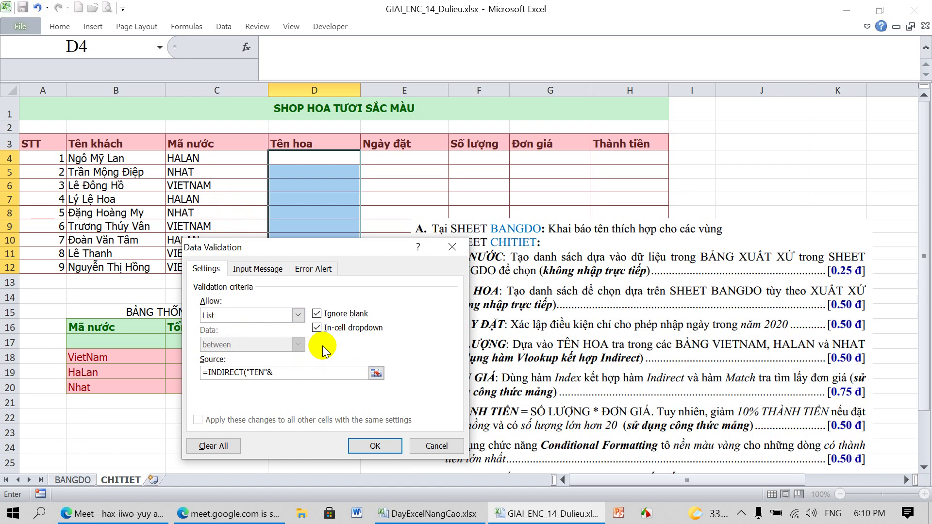
pyautogui.click(214, 158)
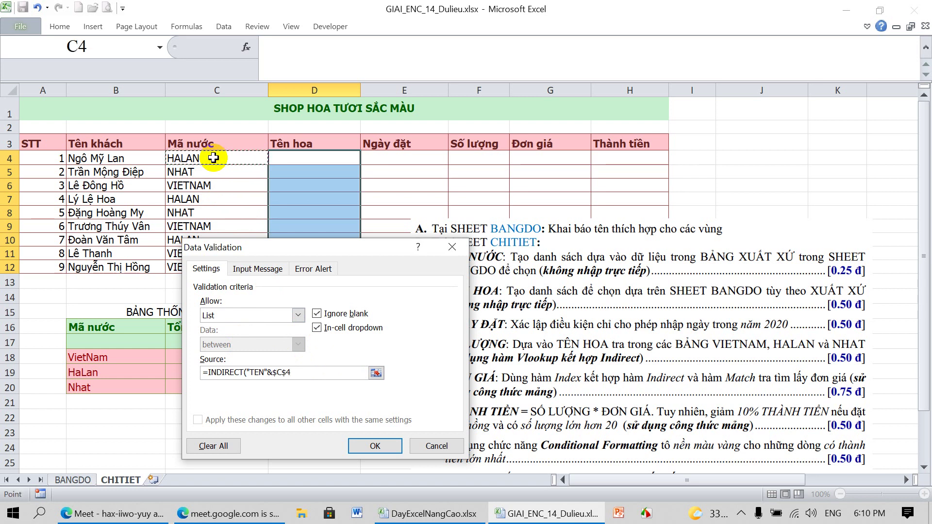
pyautogui.press('F4')
pyautogui.write(')')
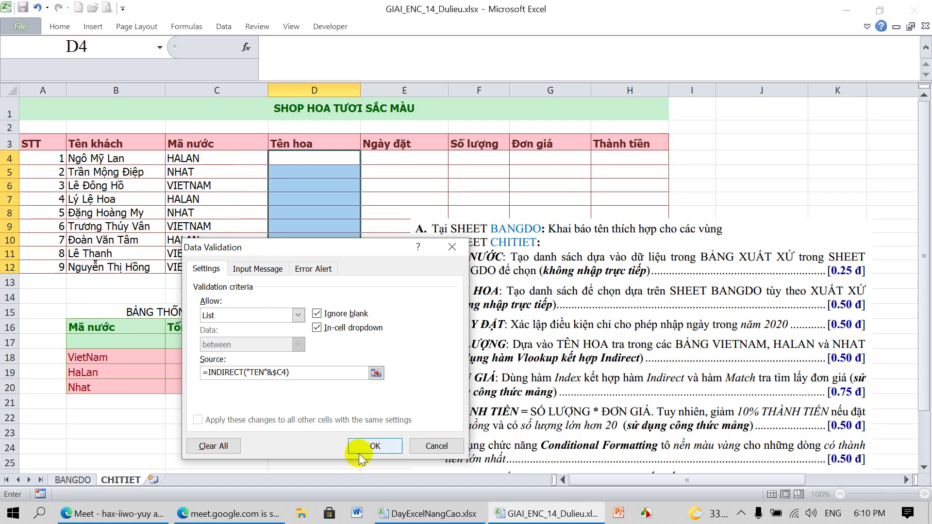
pyautogui.click(369, 447)
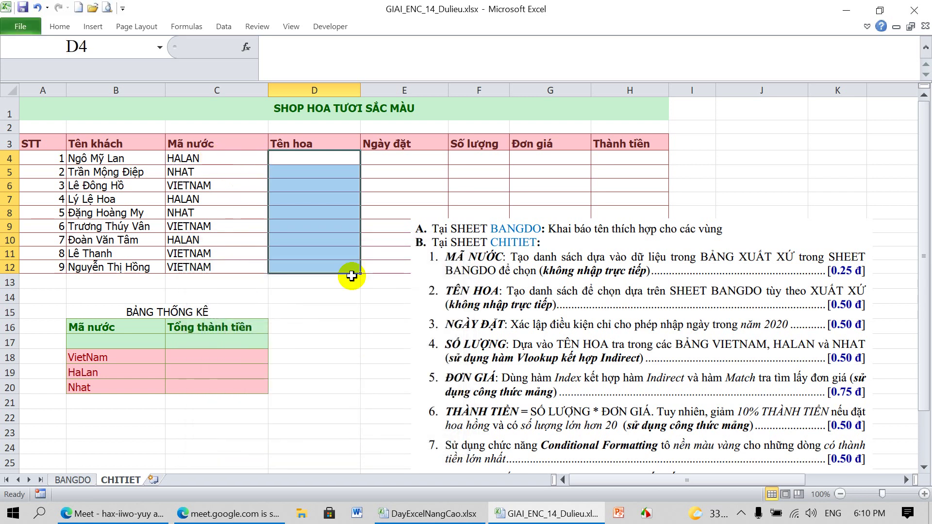
# Choose Lavender, Sen nhật and Tường Vi for D4:D6 and fill the remaining flowers
pyautogui.click(360, 163)
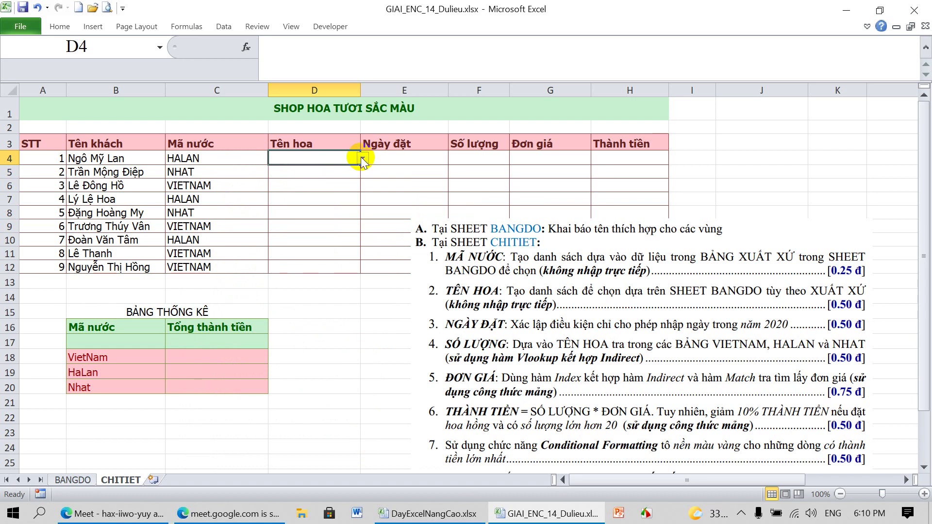
pyautogui.click(362, 160)
pyautogui.click(320, 175)
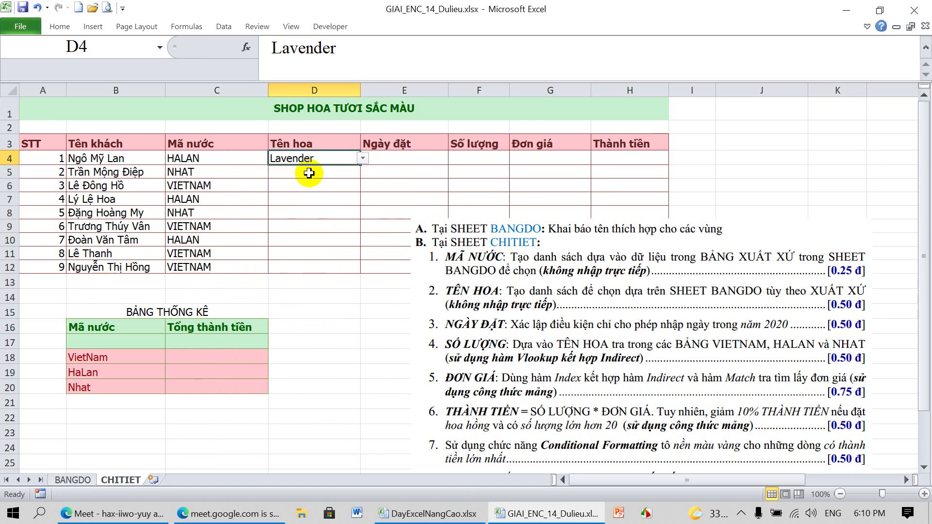
pyautogui.click(309, 175)
pyautogui.click(363, 174)
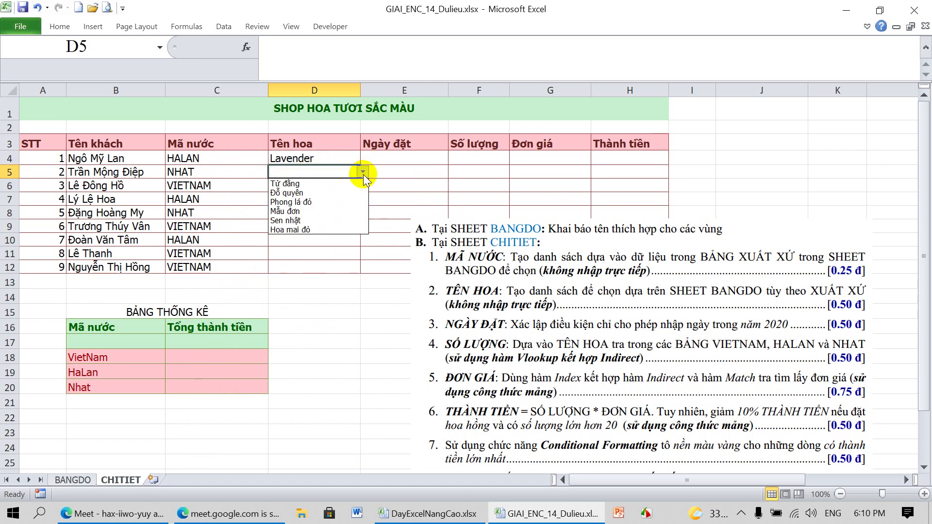
pyautogui.click(307, 207)
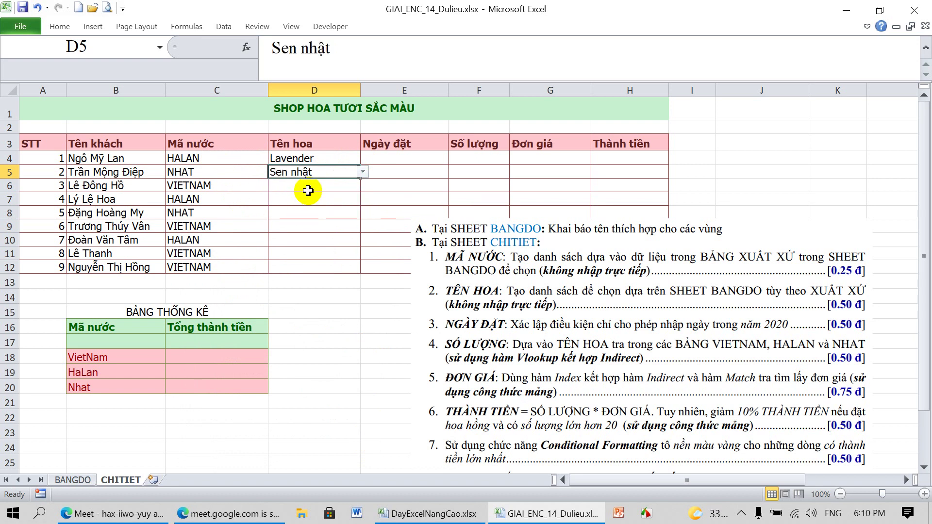
pyautogui.click(309, 187)
pyautogui.click(362, 185)
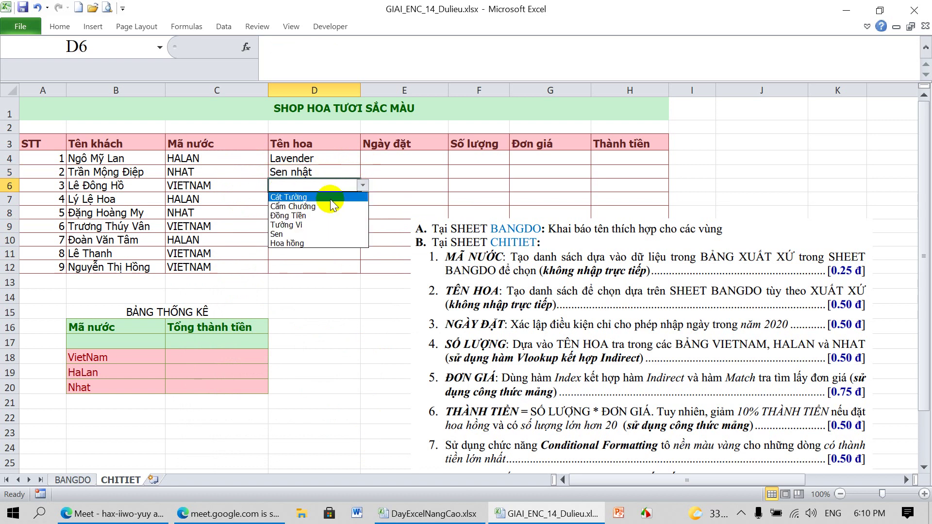
pyautogui.click(314, 225)
pyautogui.click(355, 205)
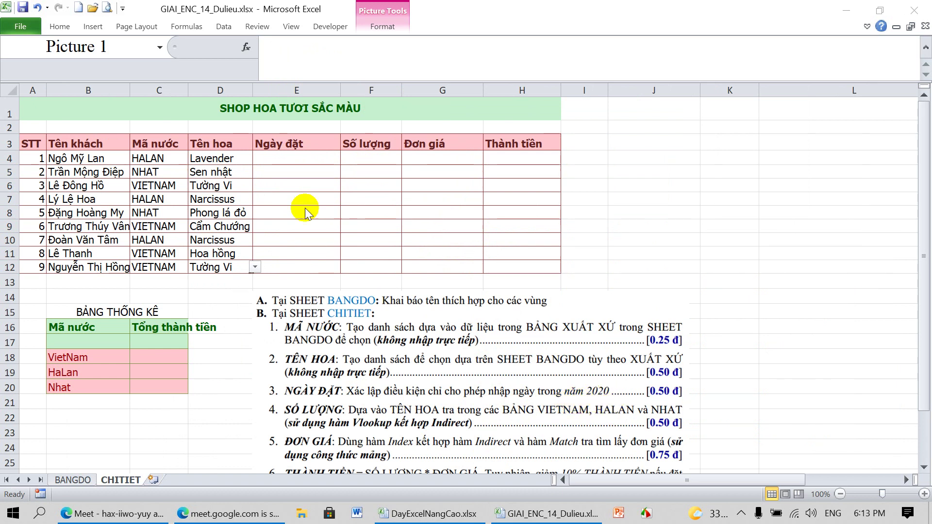
pyautogui.moveTo(308, 156); pyautogui.dragTo(298, 263)
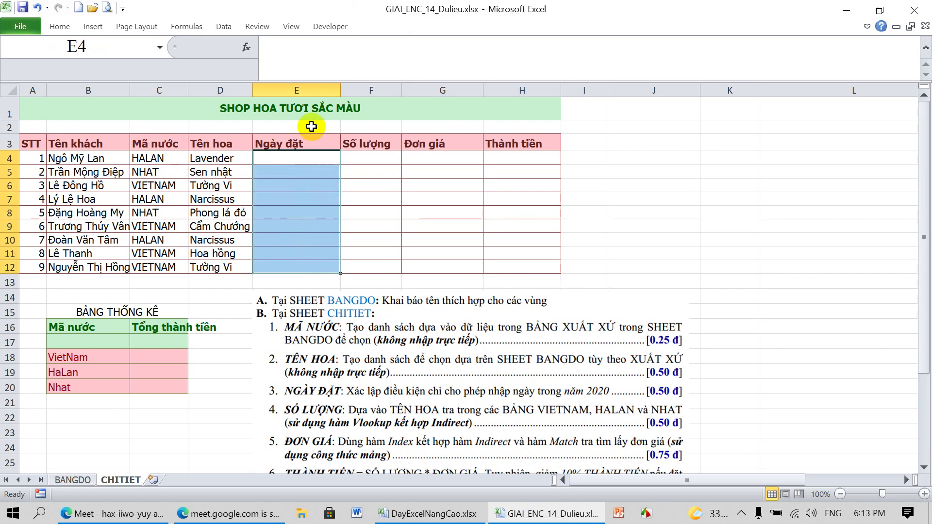
# Set E4:E12 validation to allow dates between 1/1/2020 and 31/12/2020
pyautogui.click(225, 27)
pyautogui.click(492, 53)
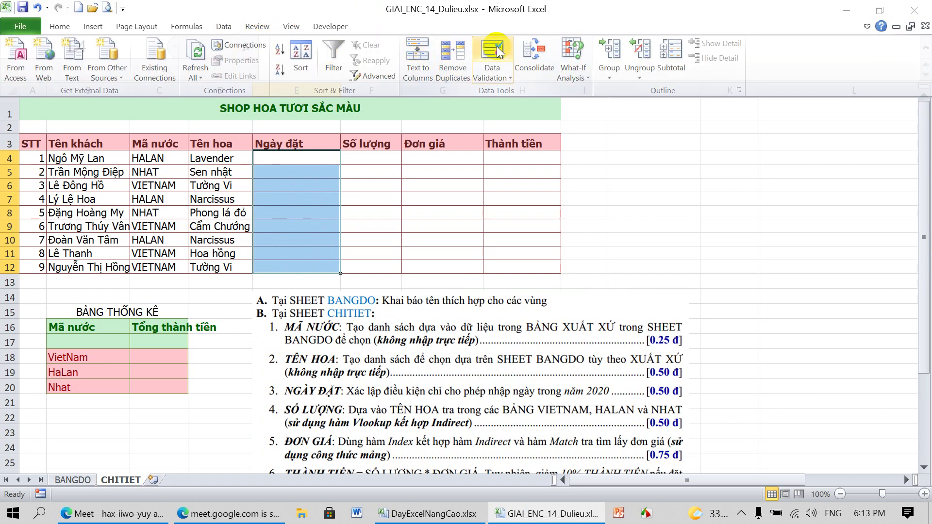
pyautogui.click(298, 316)
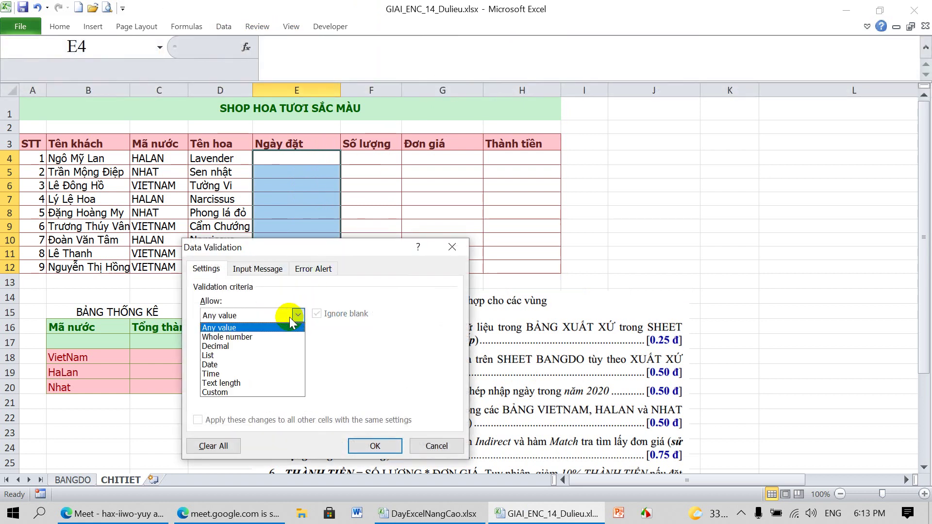
pyautogui.click(238, 365)
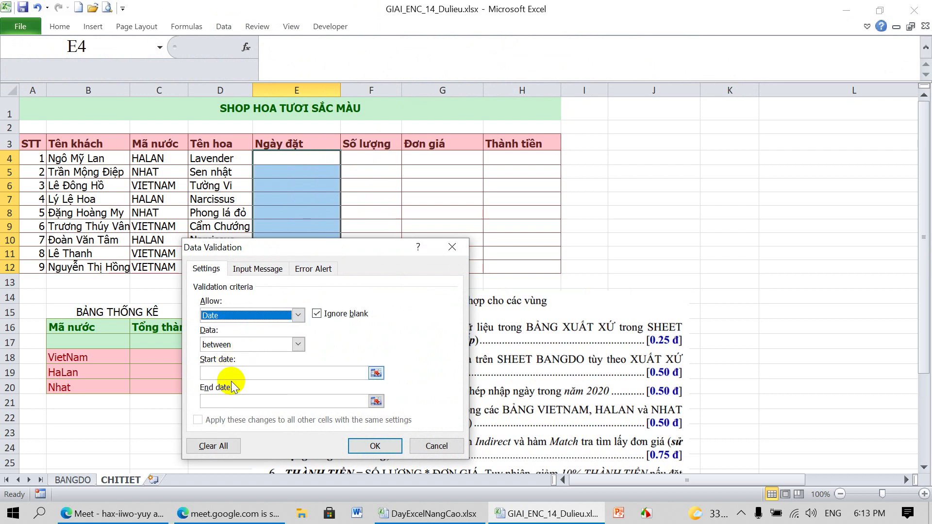
pyautogui.click(233, 373)
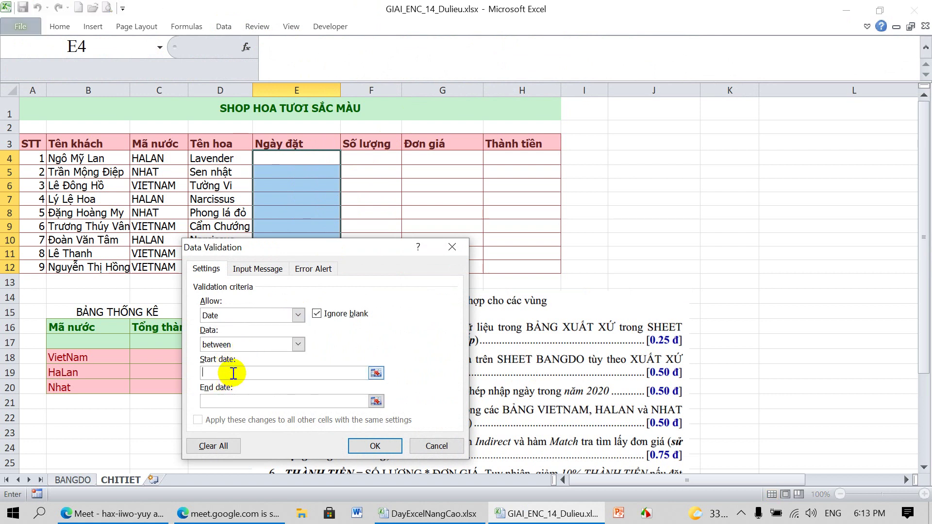
pyautogui.write('1/1/2020')
pyautogui.click(237, 403)
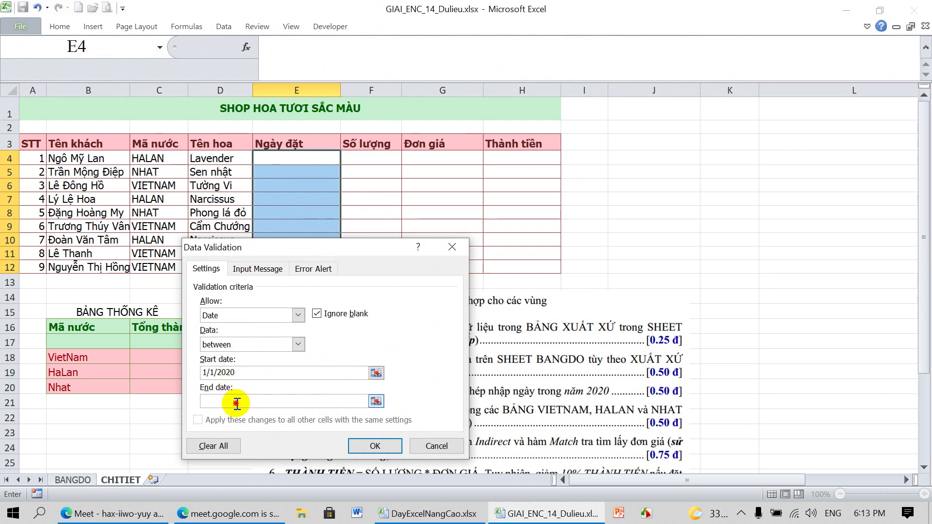
pyautogui.write('31/12/2020')
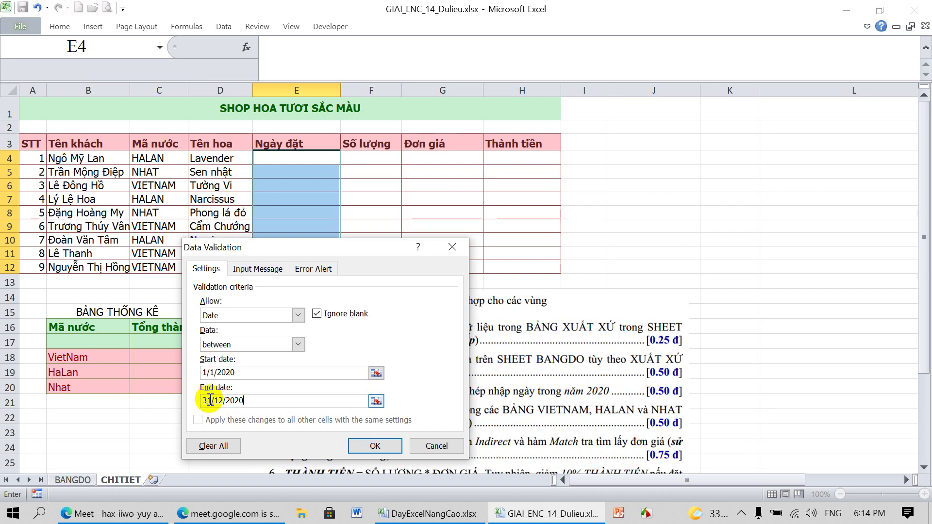
# Admit the waiting participant in Google Meet and switch back to Excel
pyautogui.click(114, 513)
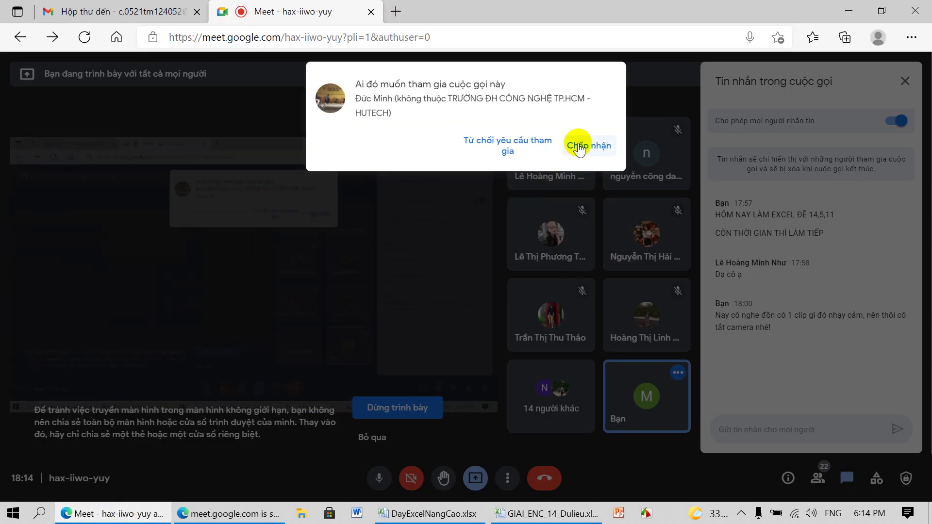
pyautogui.click(589, 146)
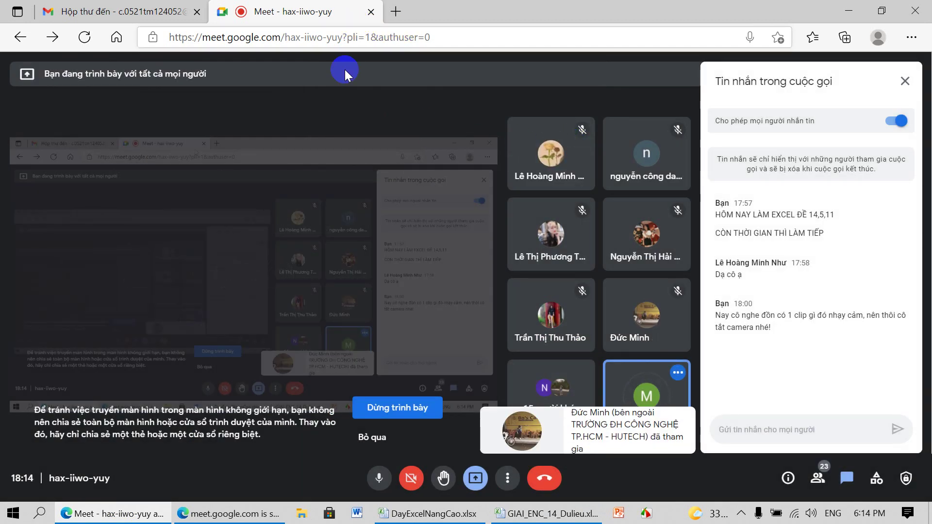
pyautogui.click(530, 517)
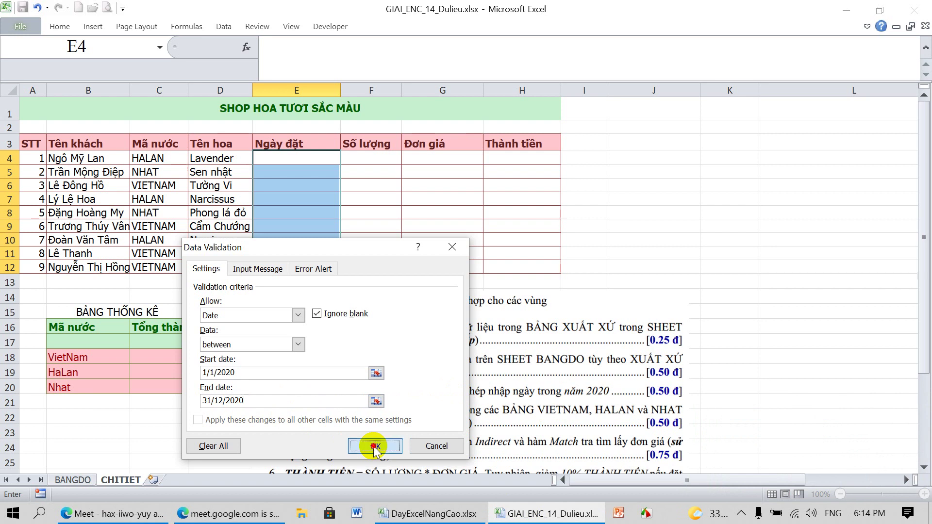
# Apply the date rule, enter 12/2/20 in E4, and see 15/6/19 rejected
pyautogui.click(352, 448)
pyautogui.click(301, 159)
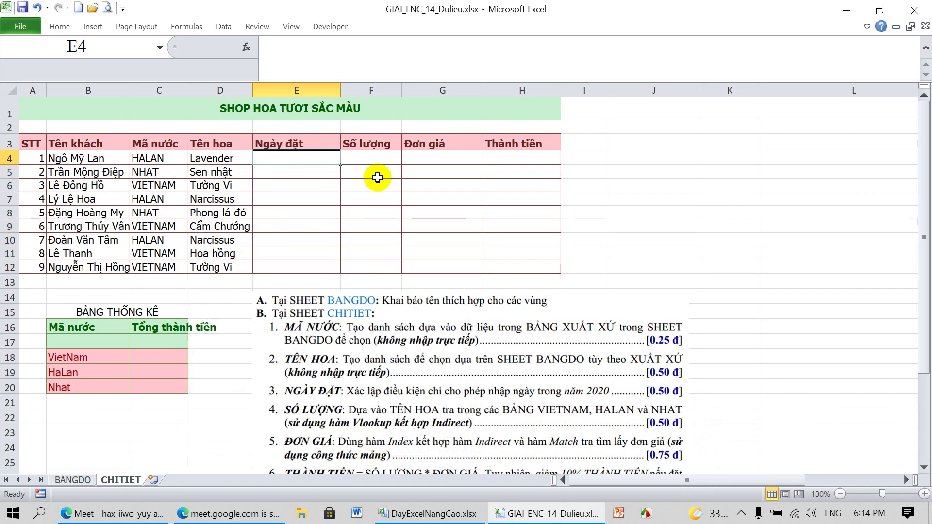
pyautogui.write('12/2/20')
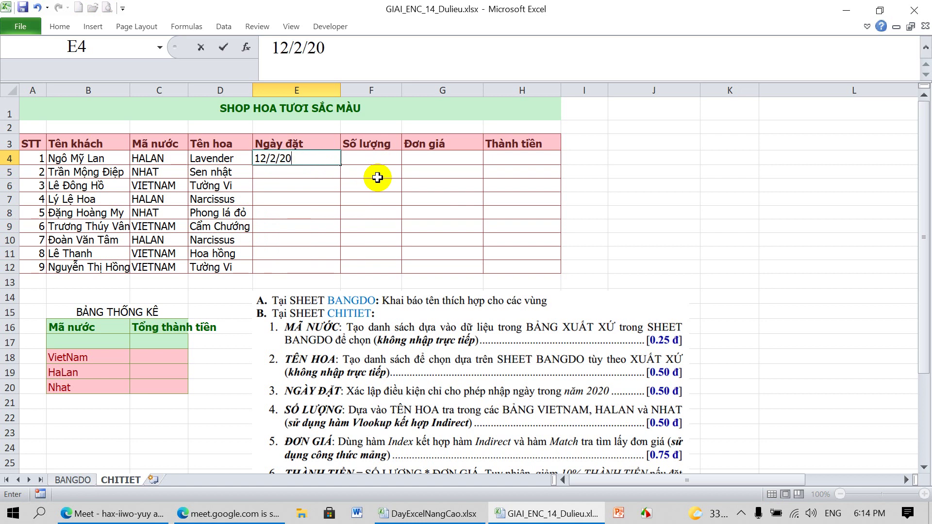
pyautogui.press('Return')
pyautogui.write('15/6/19')
pyautogui.press('Return')
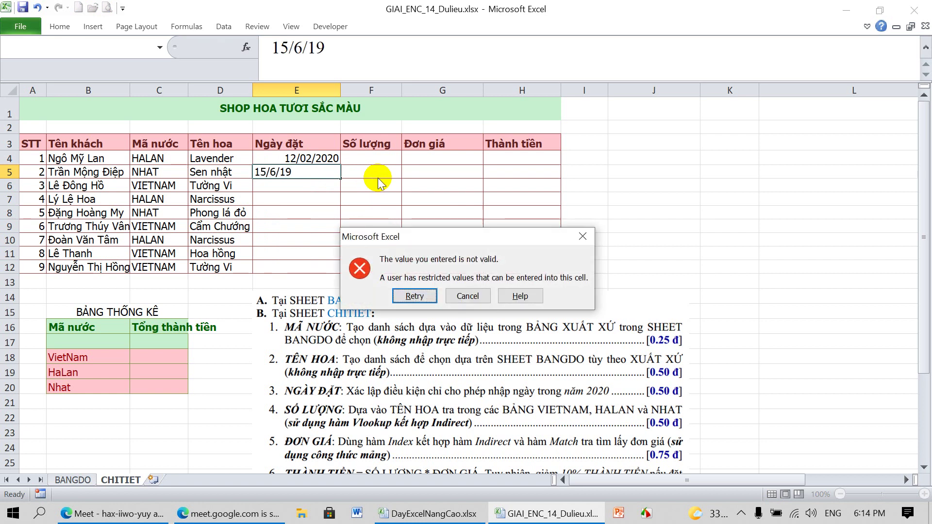
pyautogui.click(467, 296)
# Enter the order dates 31/12/20, 1/1/20 and 15/01/2020 in the following cells
pyautogui.write('31/12/20')
pyautogui.press('Return')
pyautogui.write('1/1/20')
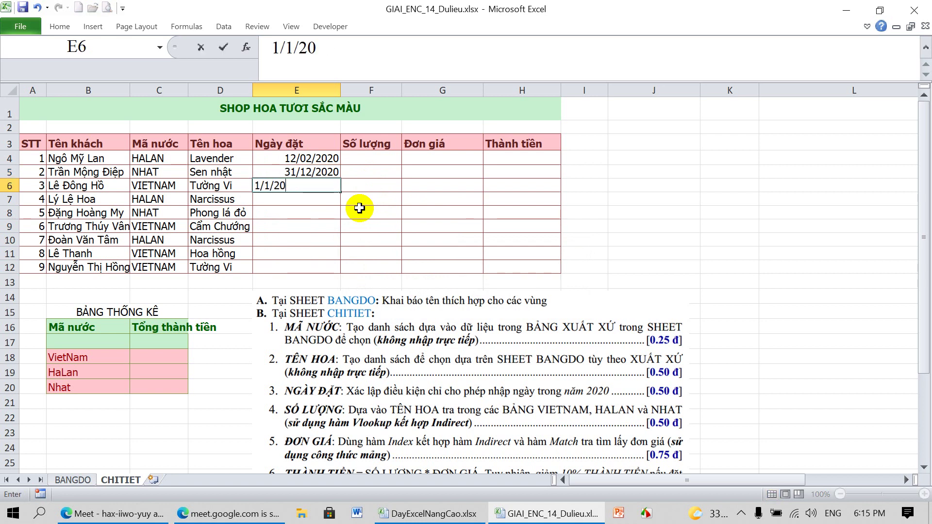
pyautogui.press('Return')
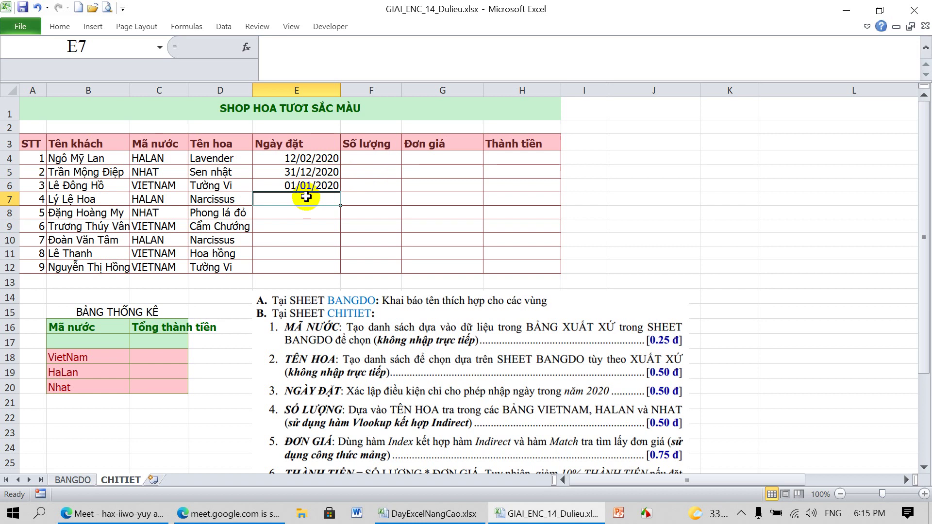
pyautogui.write('15/')
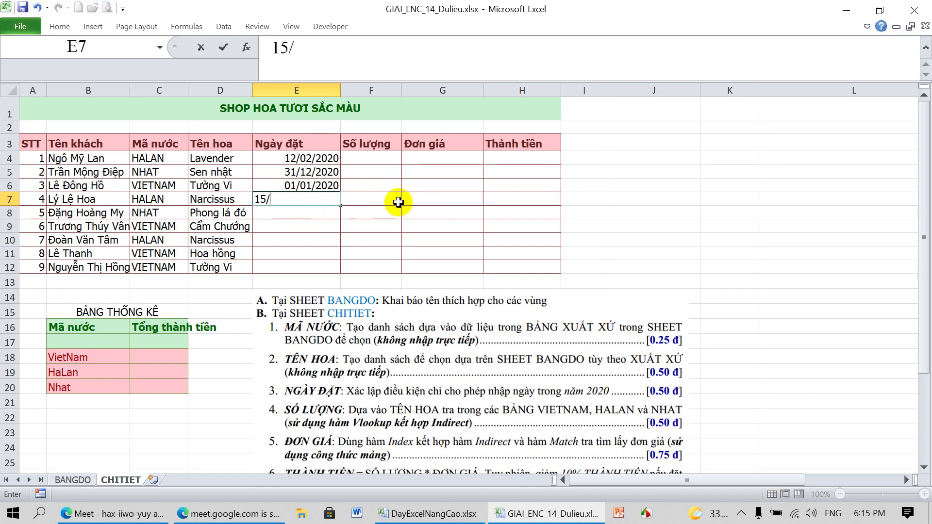
pyautogui.write('01/')
pyautogui.write('2020')
pyautogui.press('Return')
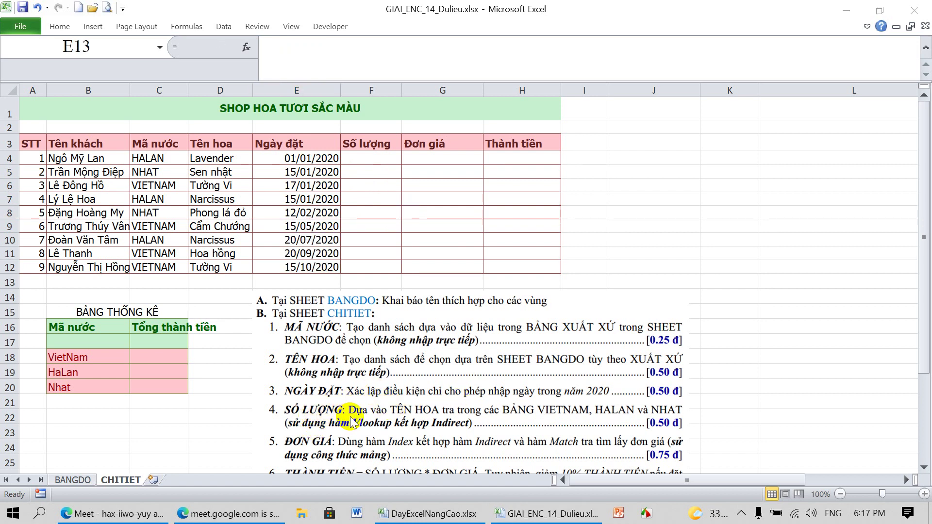
# In BANGDO E21, type =VLOOKUP for "Cát tường" over $C$11:$E$16, column 2
pyautogui.click(78, 481)
pyautogui.click(73, 480)
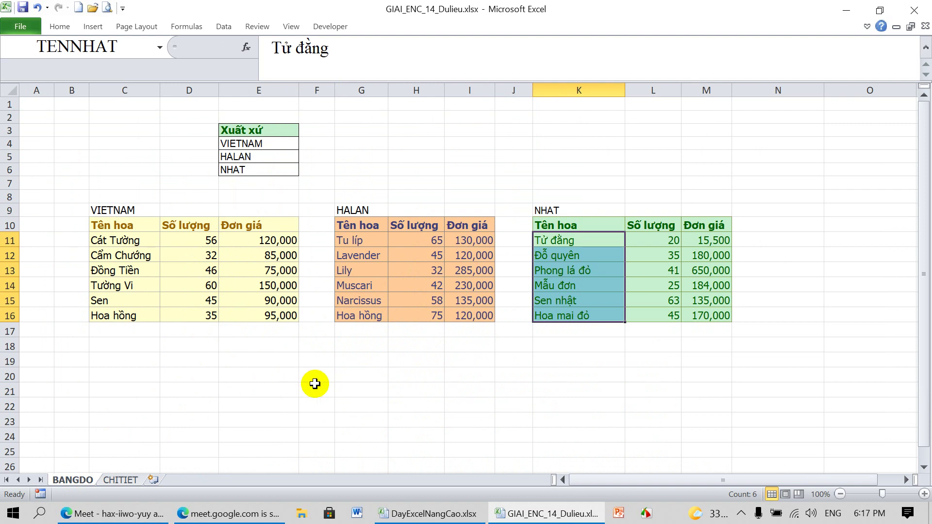
pyautogui.click(265, 392)
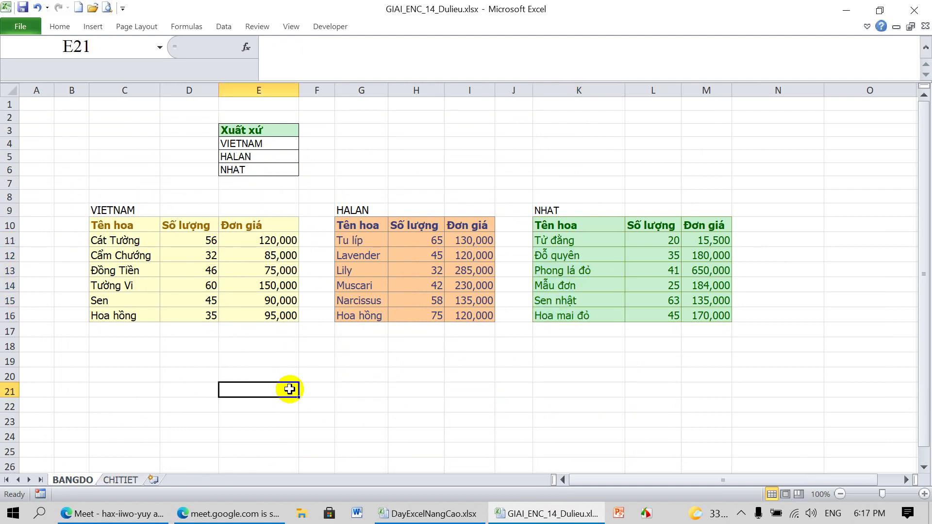
pyautogui.write('=')
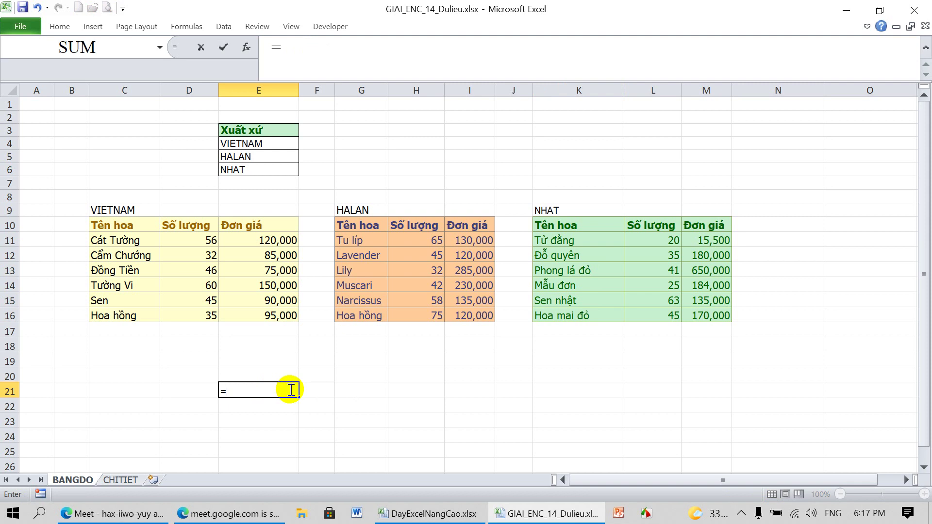
pyautogui.write('VLOOKUP(')
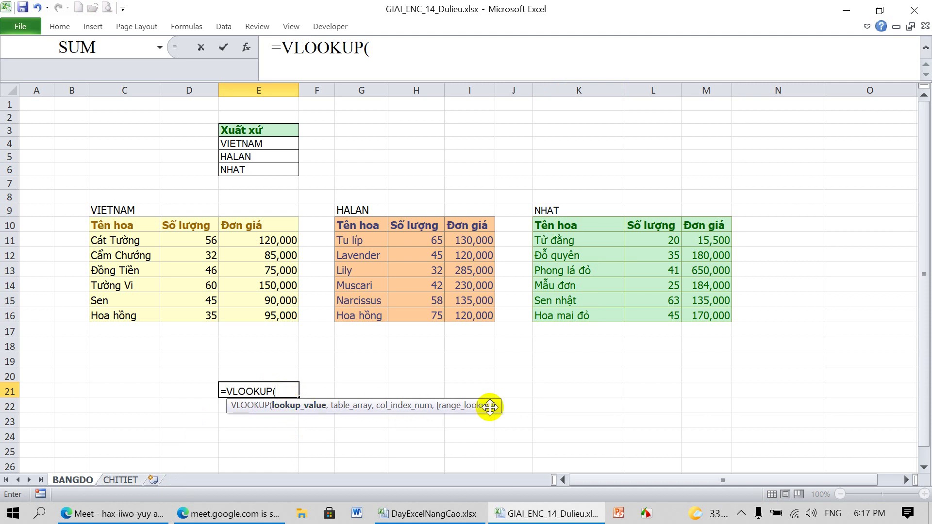
pyautogui.write('Cá')
pyautogui.write('tuơng')
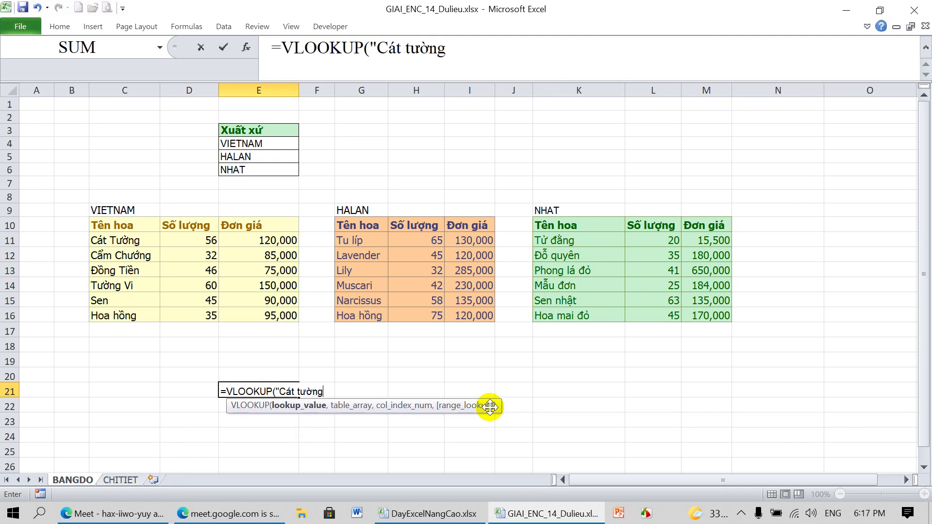
pyautogui.write(',')
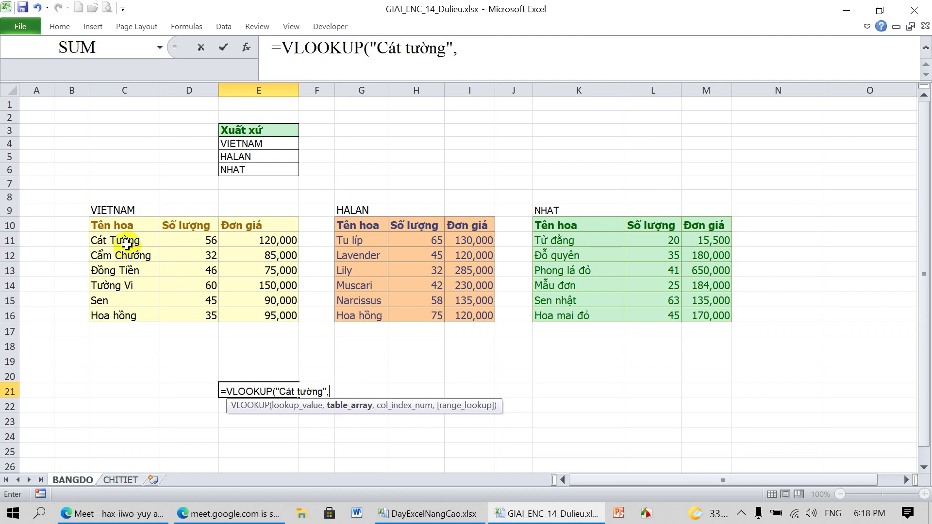
pyautogui.moveTo(127, 244); pyautogui.dragTo(239, 310)
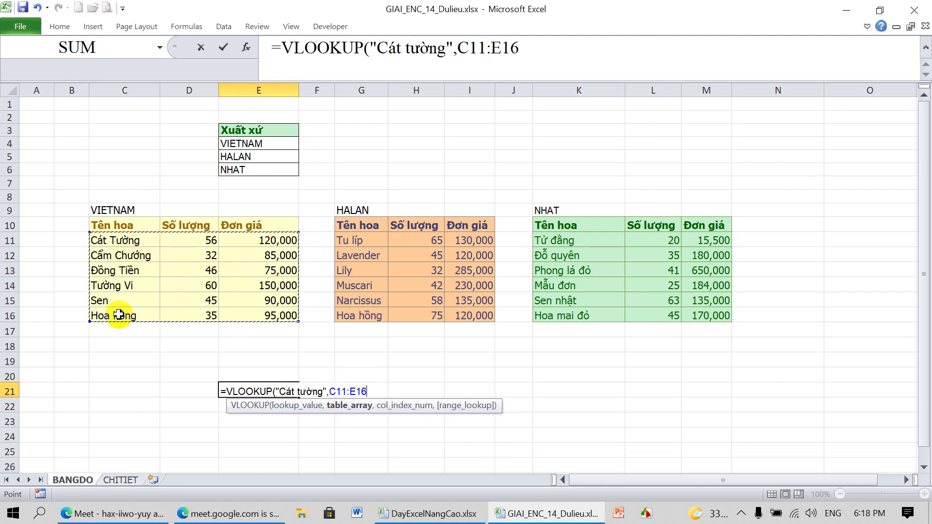
pyautogui.press('F4')
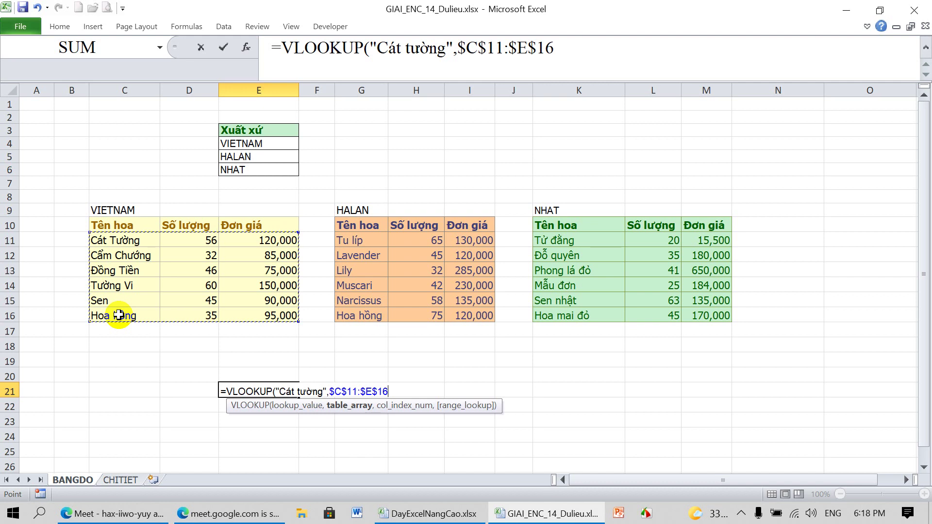
pyautogui.write(',')
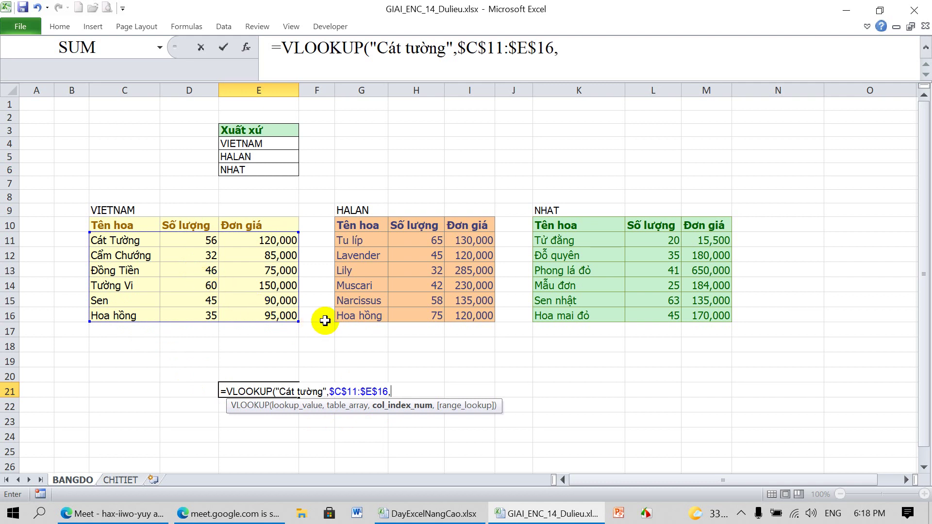
pyautogui.write('2')
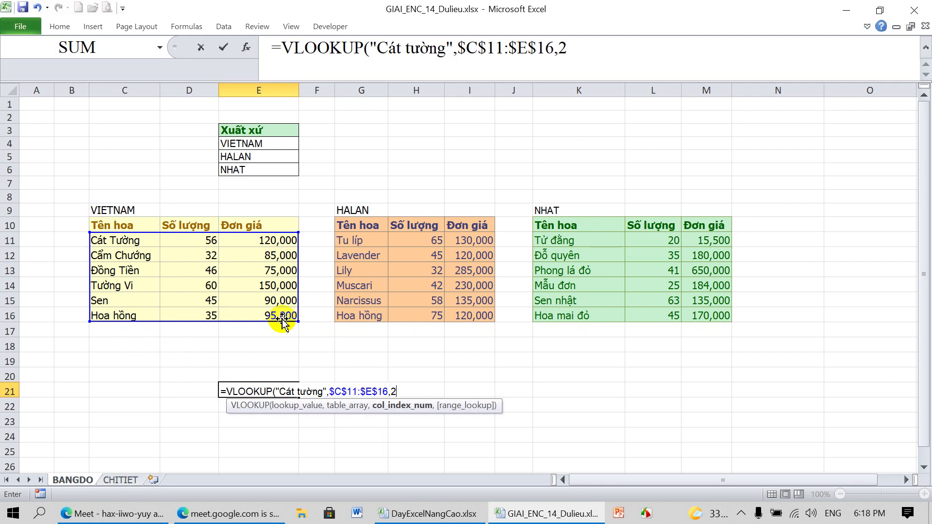
pyautogui.write(',')
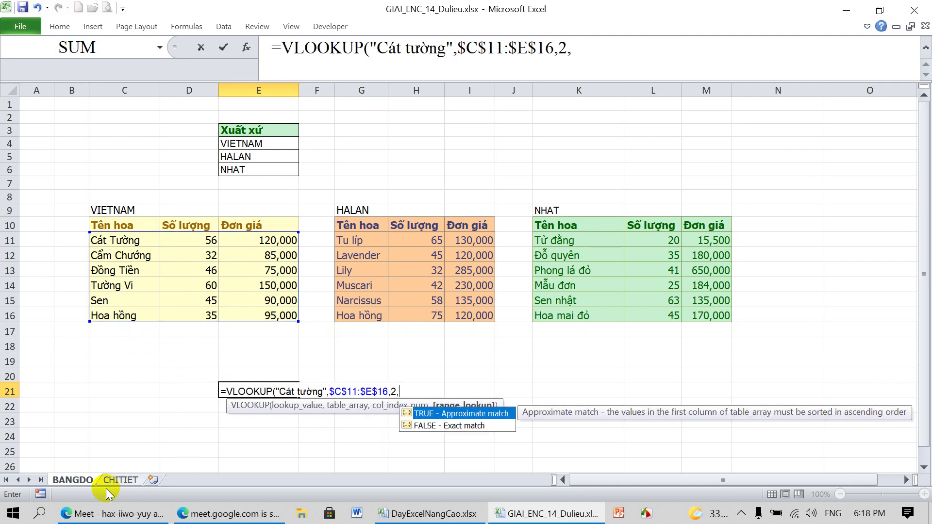
# Admit the participant in Google Meet, then resume editing the E21 formula
pyautogui.click(94, 515)
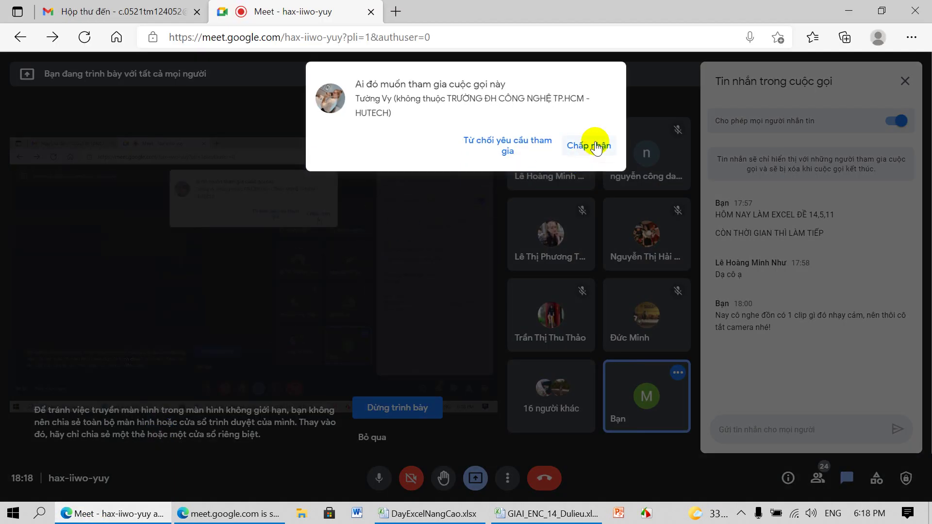
pyautogui.click(578, 151)
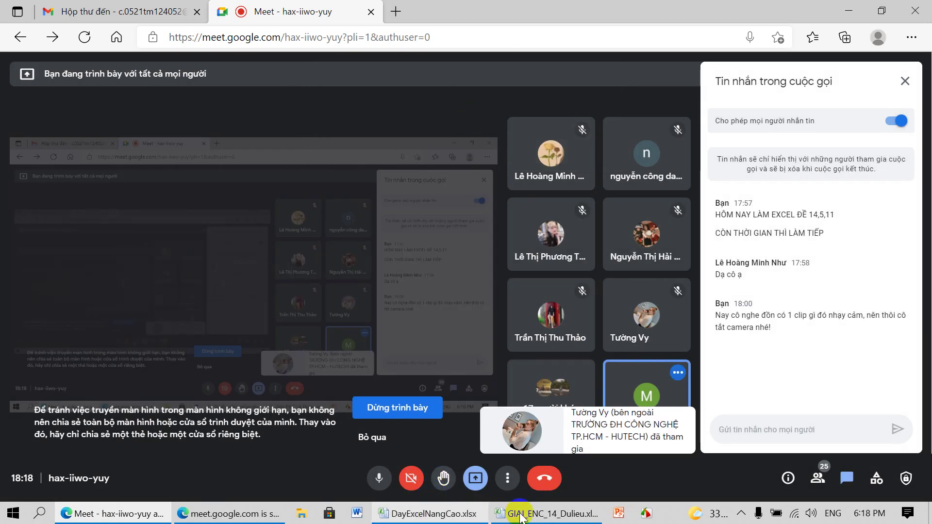
pyautogui.click(544, 515)
pyautogui.click(411, 393)
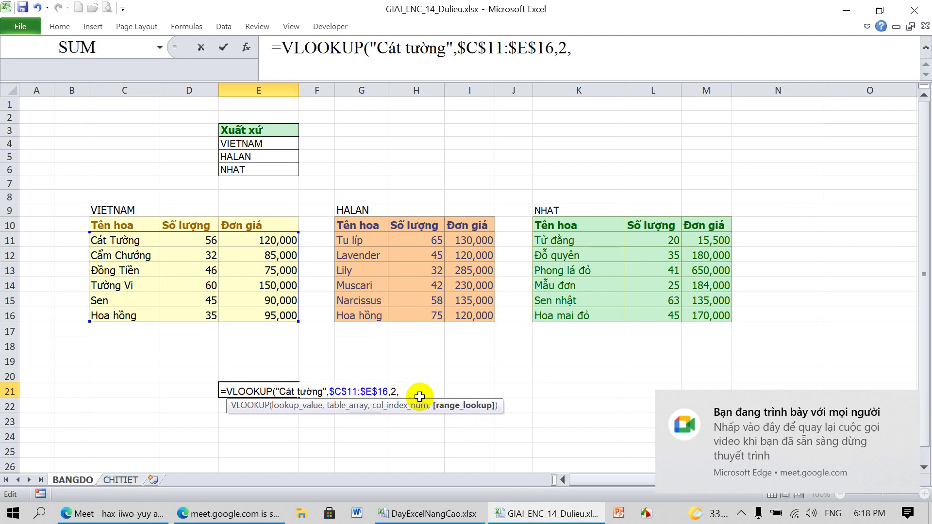
# Finish E21's Cát tường VLOOKUP with exact match 0, then change column 2 to 3 to return 120000
pyautogui.write('0')
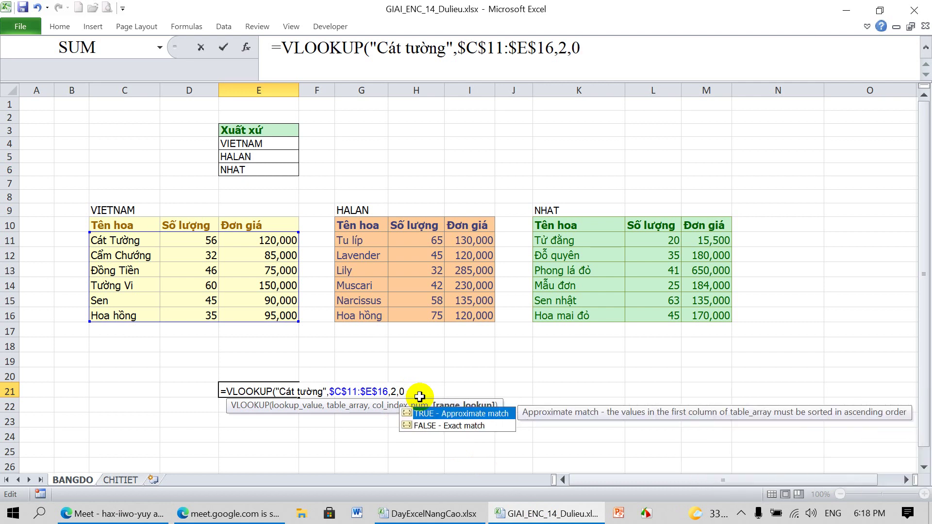
pyautogui.write(')')
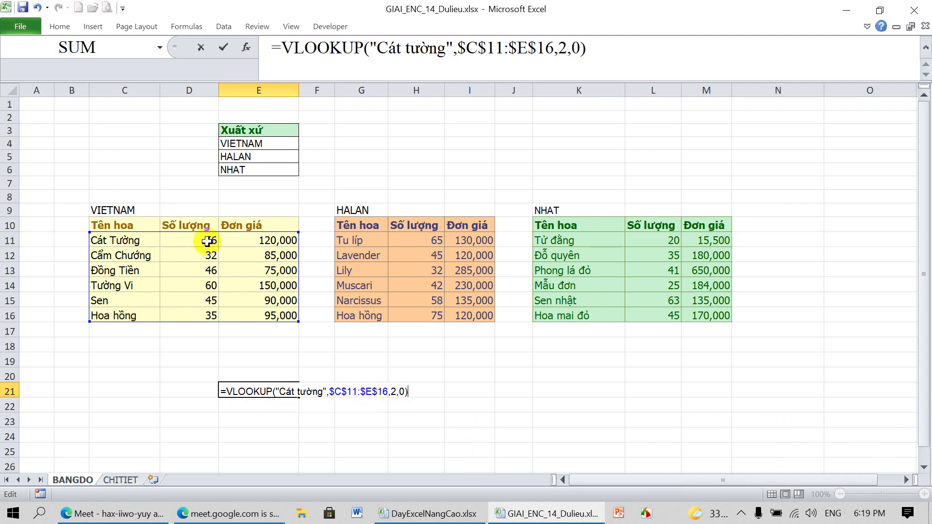
pyautogui.press('Return')
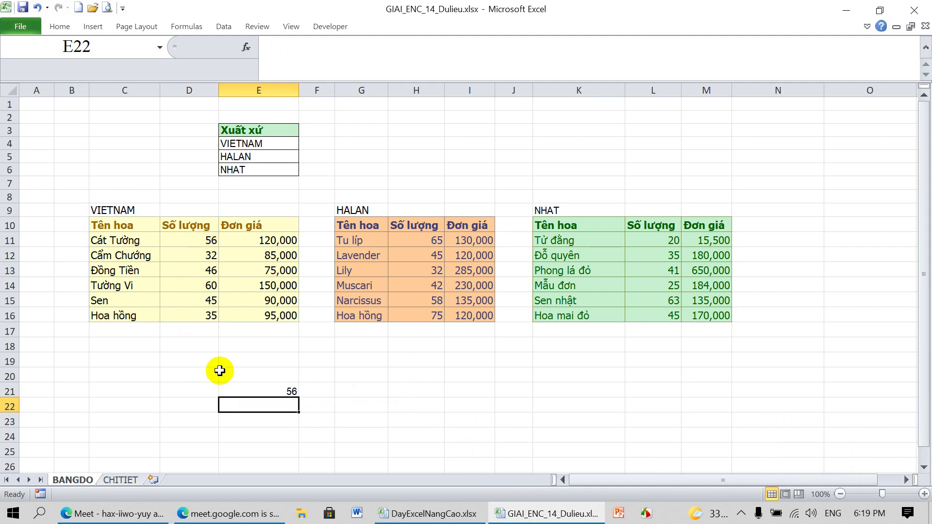
pyautogui.doubleClick(265, 391)
pyautogui.click(392, 393)
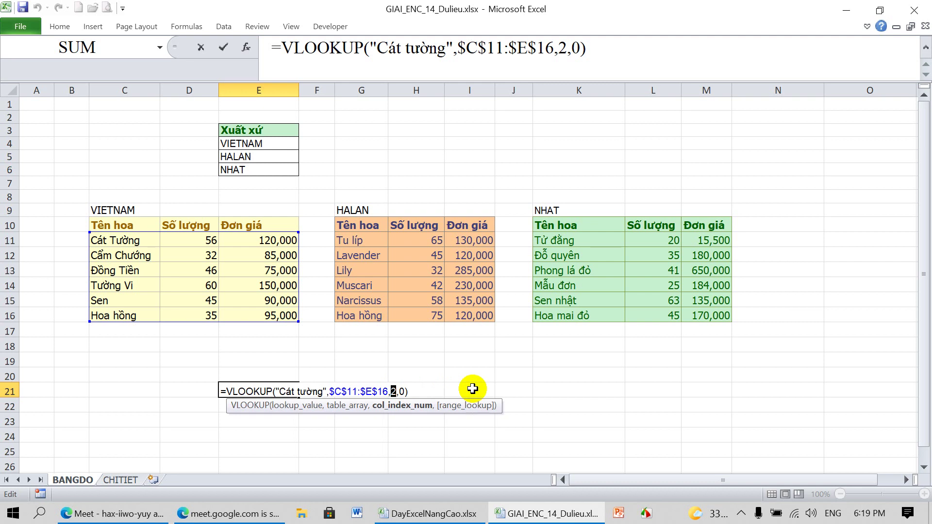
pyautogui.write('3')
pyautogui.press('Return')
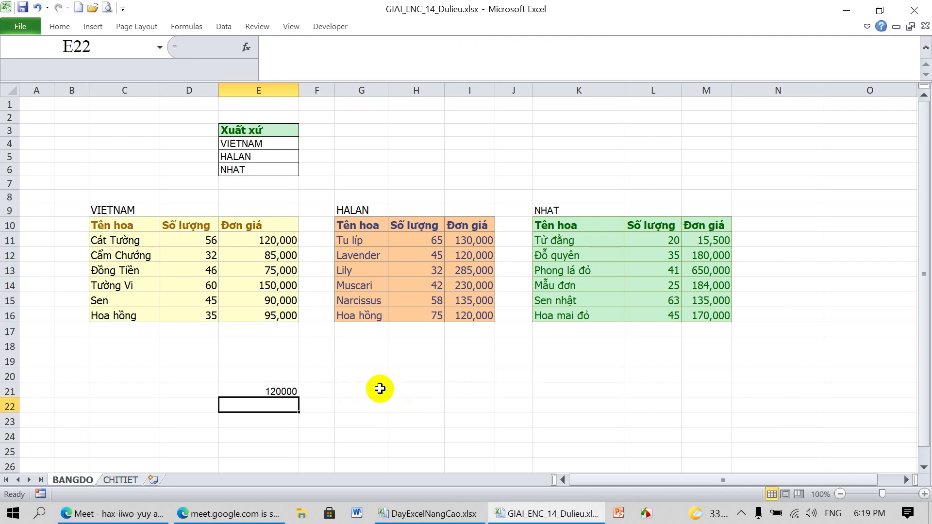
pyautogui.click(277, 390)
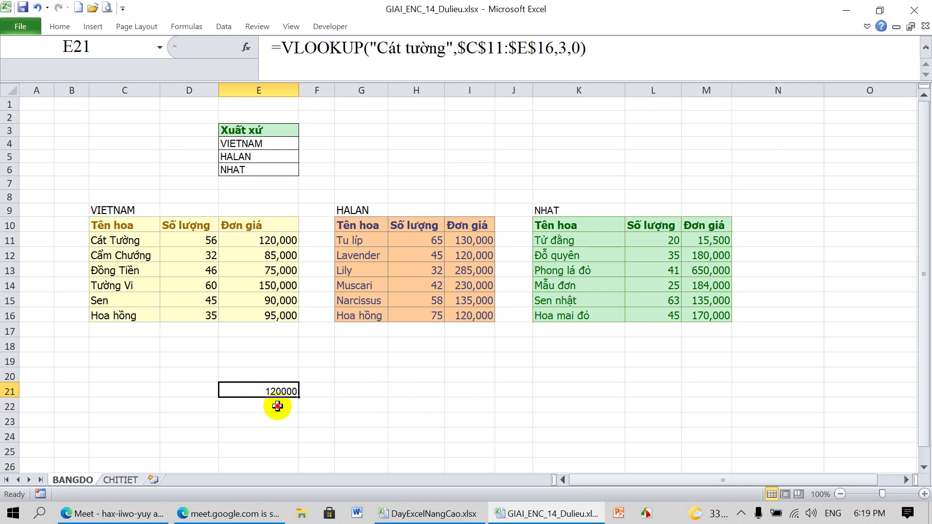
pyautogui.click(284, 407)
# In E22, enter =VLOOKUP("sen",$C$11:$E$16,3,0) to return Sen's price 90000
pyautogui.write('=vlookup')
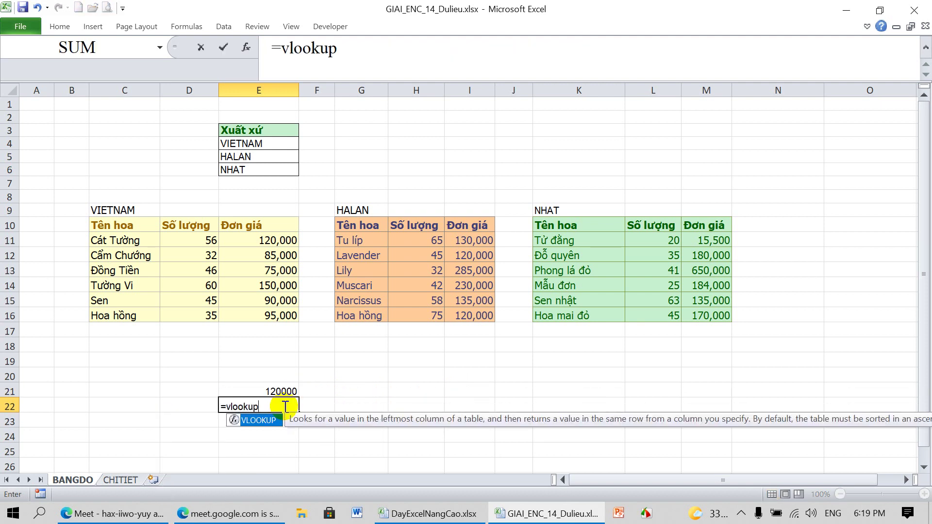
pyautogui.write('("sen')
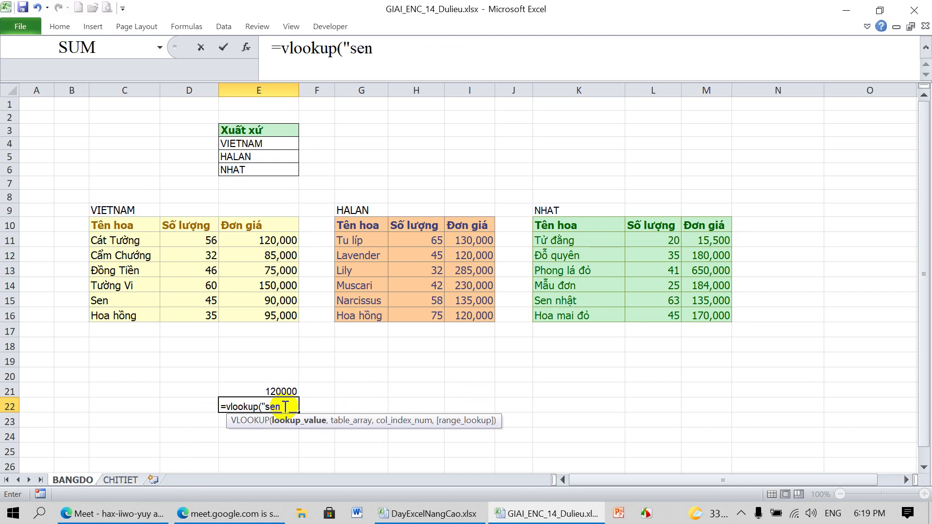
pyautogui.write('",')
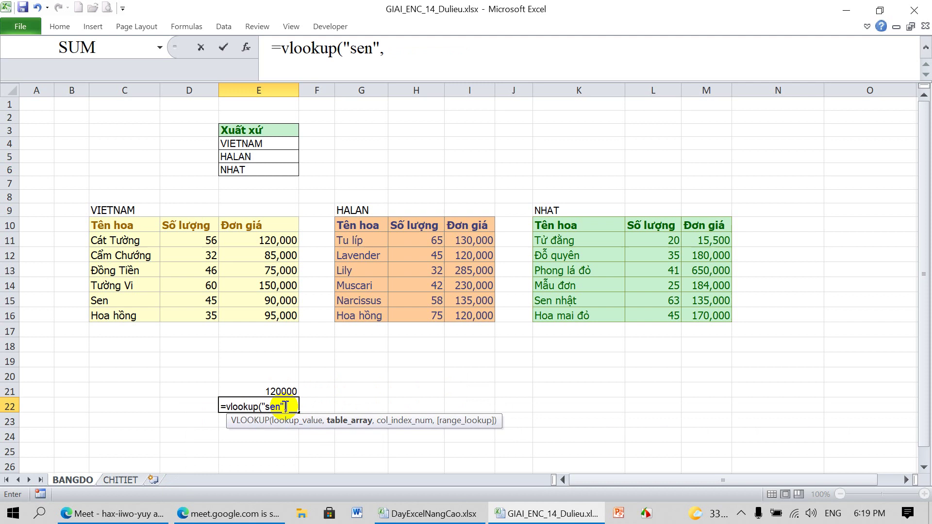
pyautogui.moveTo(125, 237); pyautogui.dragTo(264, 311)
pyautogui.press('F4')
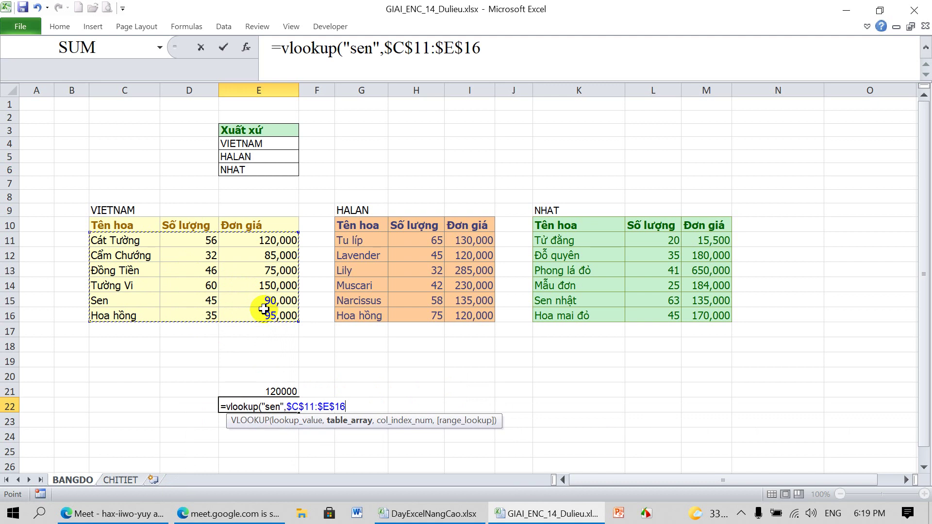
pyautogui.write(',')
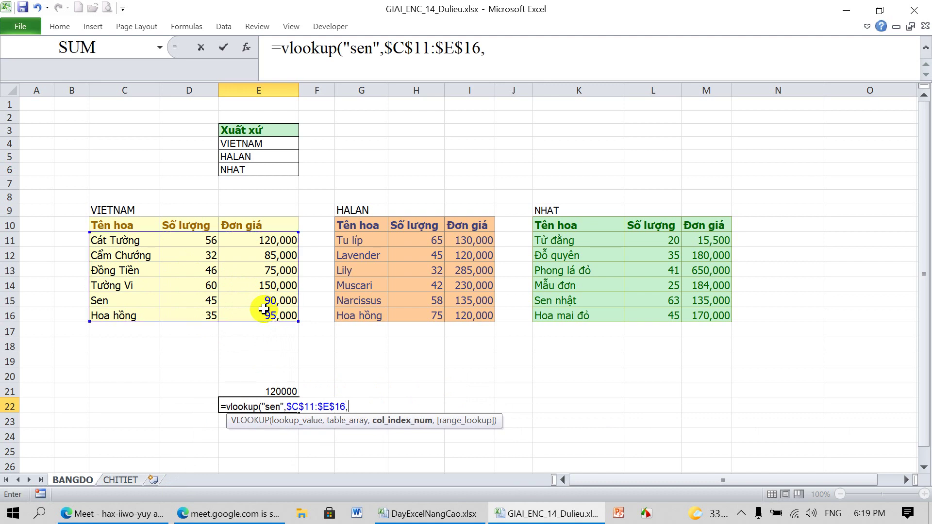
pyautogui.write('3,0')
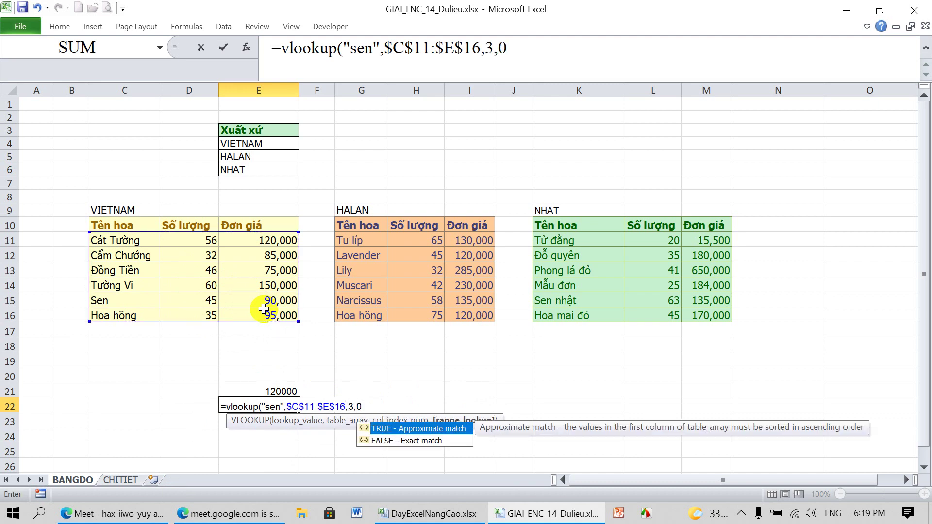
pyautogui.write(')')
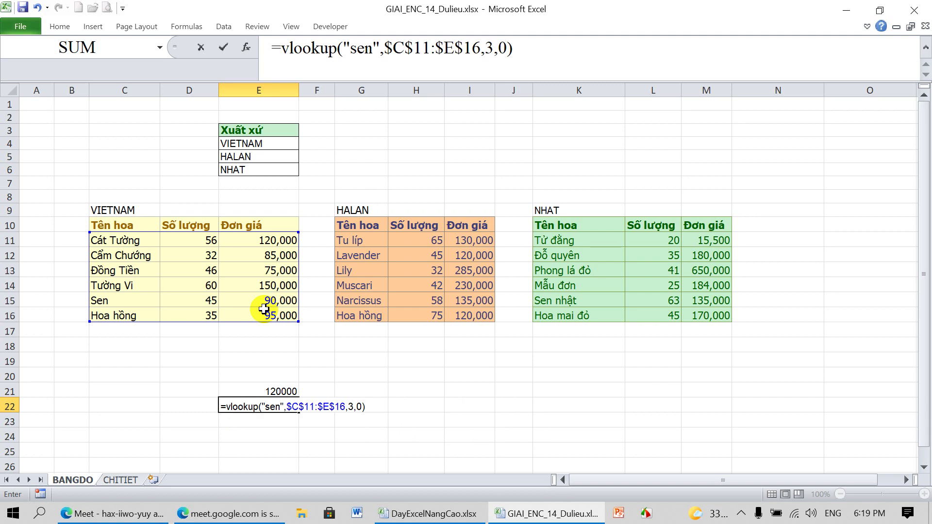
pyautogui.press('Return')
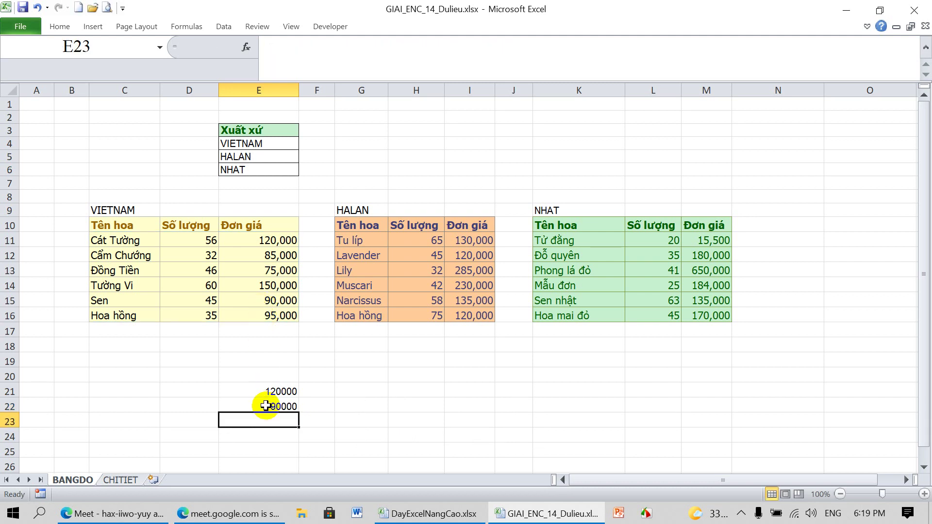
# In E23, enter a "sen" VLOOKUP over $B$11:$E$16, column 4, exact match, which shows #N/A
pyautogui.write('=')
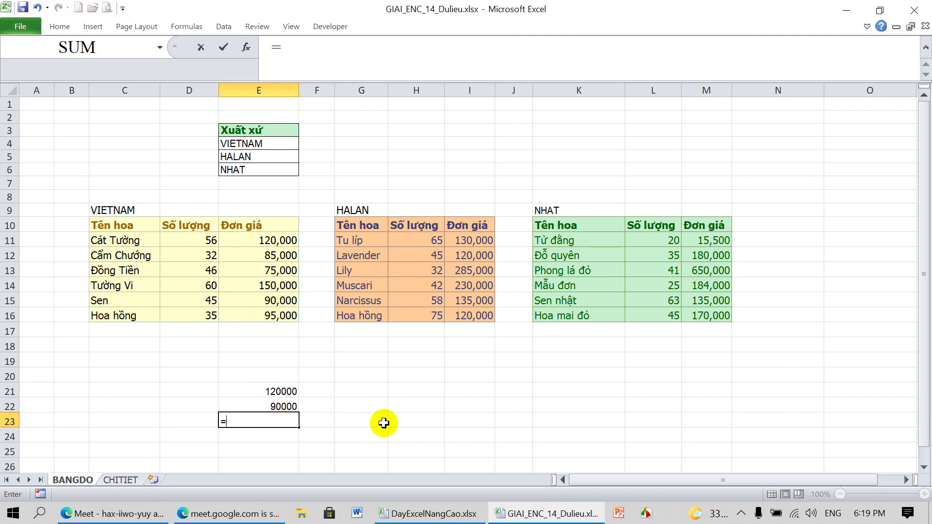
pyautogui.write('se')
pyautogui.press('BackSpace')
pyautogui.press('BackSpace')
pyautogui.write('vlookup("s')
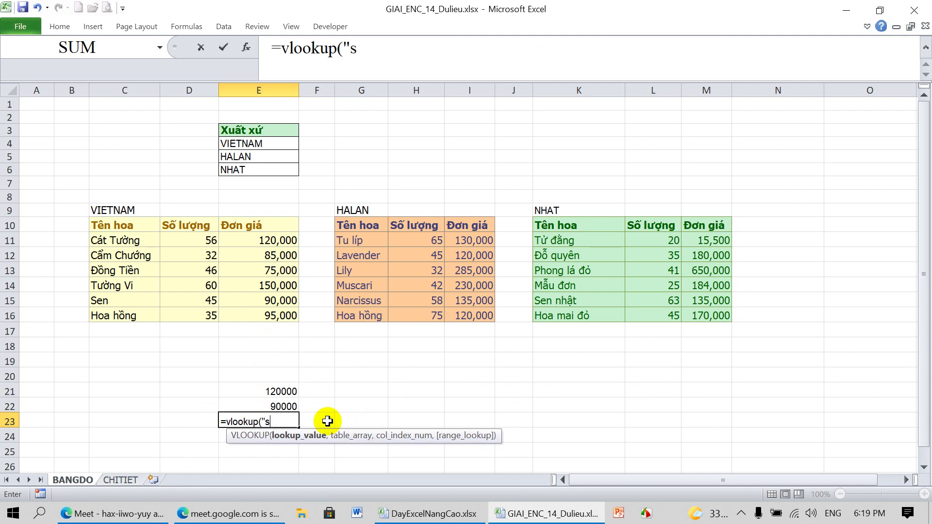
pyautogui.write('en",')
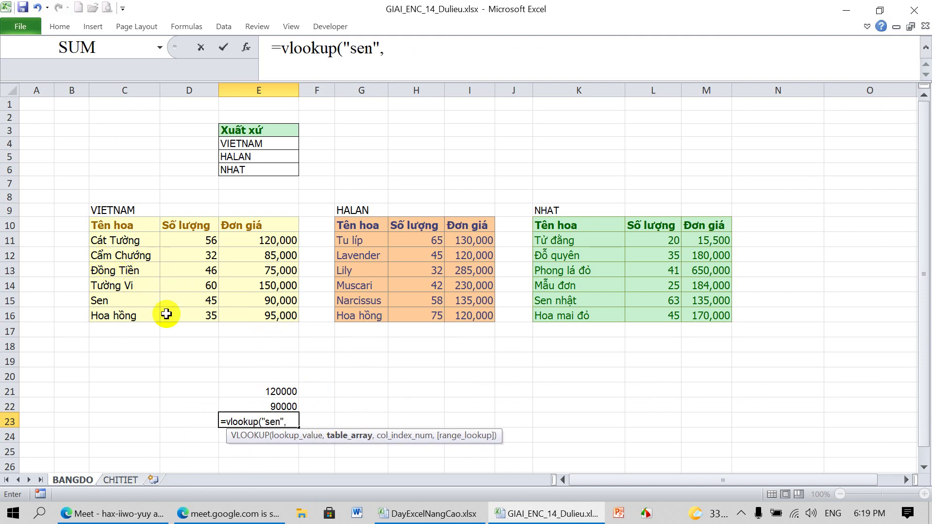
pyautogui.click(79, 240)
pyautogui.moveTo(78, 240); pyautogui.dragTo(242, 311)
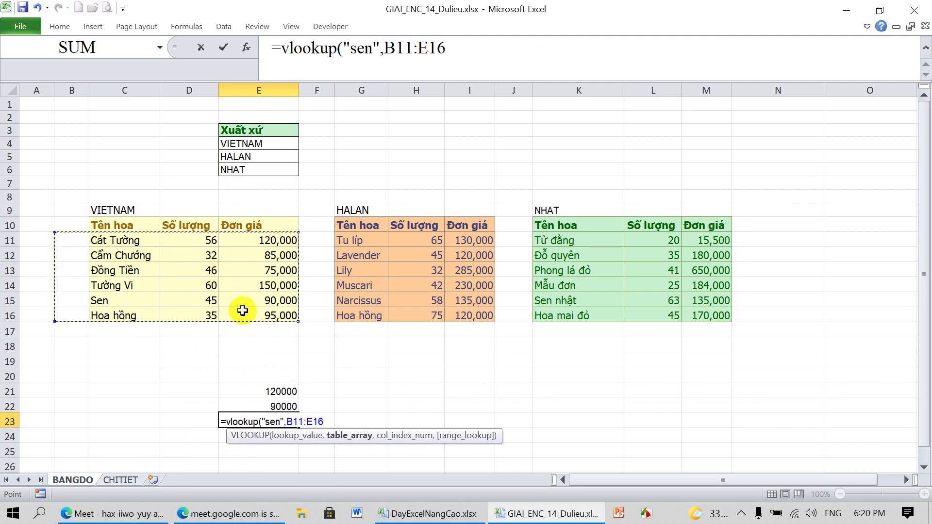
pyautogui.press('F4')
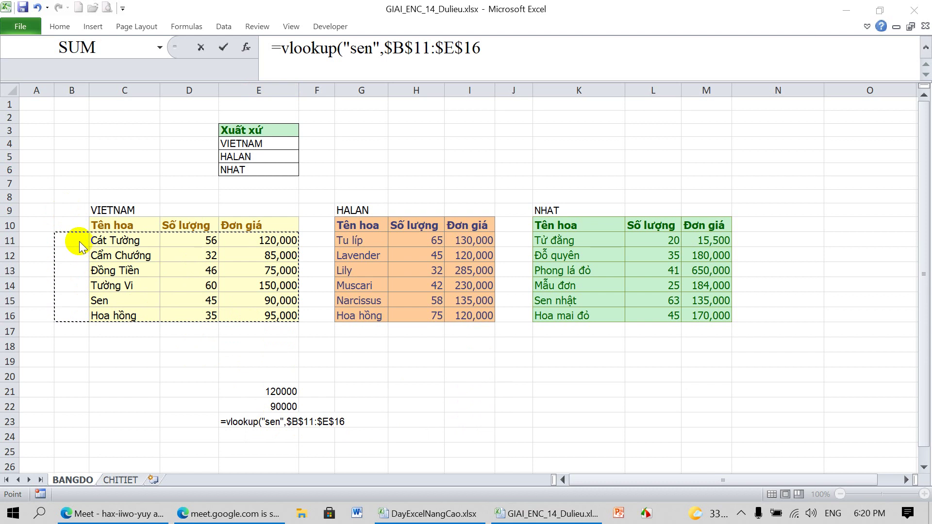
pyautogui.click(356, 420)
pyautogui.write(',4')
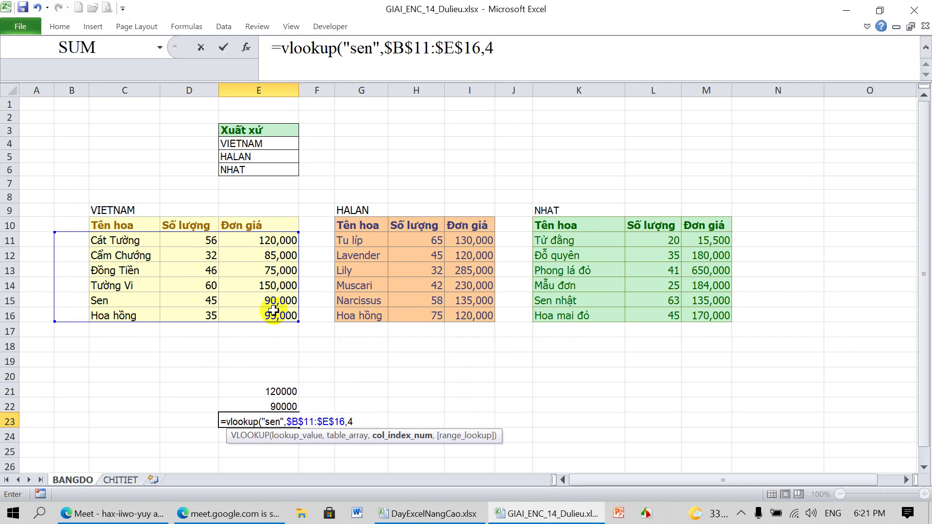
pyautogui.write(',0')
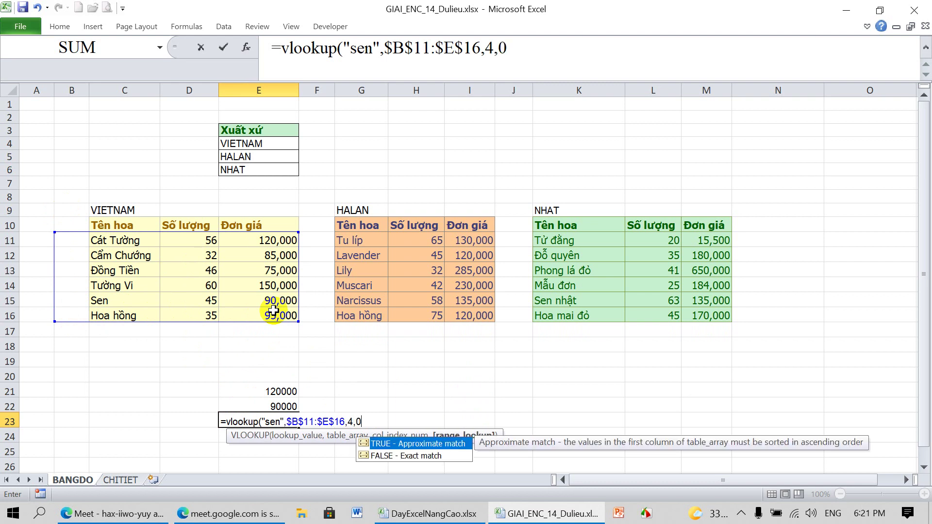
pyautogui.write(')')
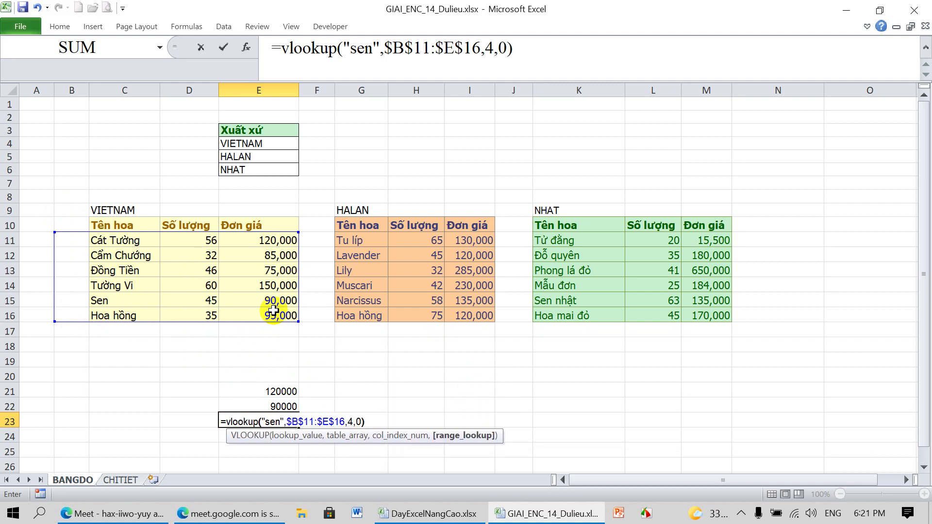
pyautogui.press('Return')
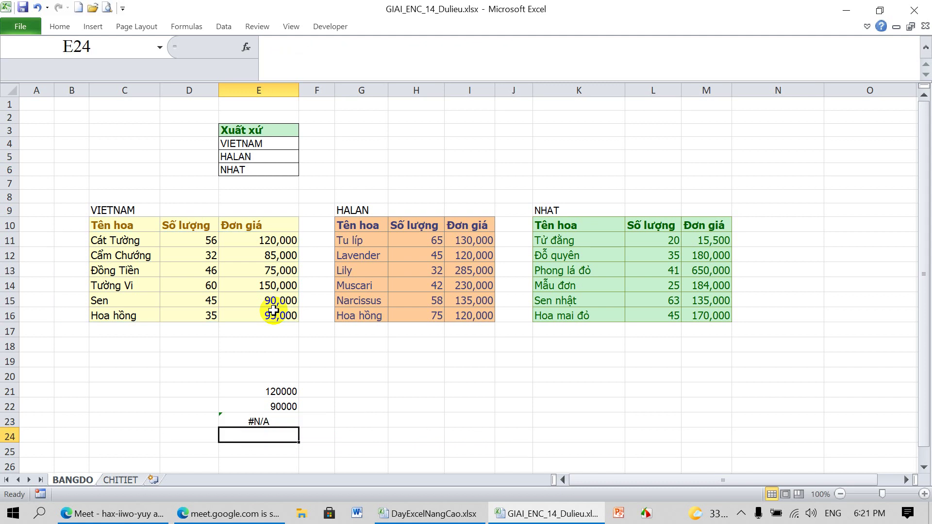
pyautogui.press('Up')
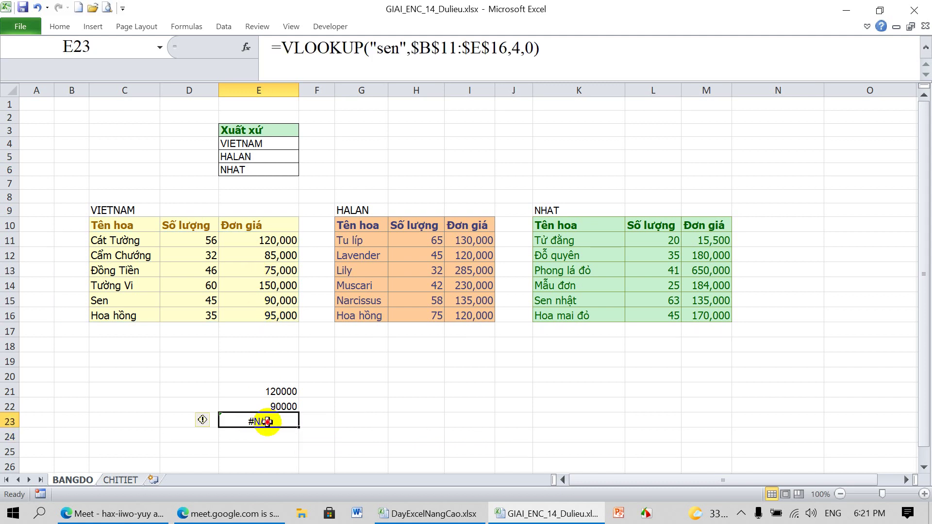
# Swap E23's lookup table for $C$11:$E$16, commit it, and reopen the formula for editing
pyautogui.doubleClick(268, 421)
pyautogui.moveTo(276, 421); pyautogui.dragTo(298, 422)
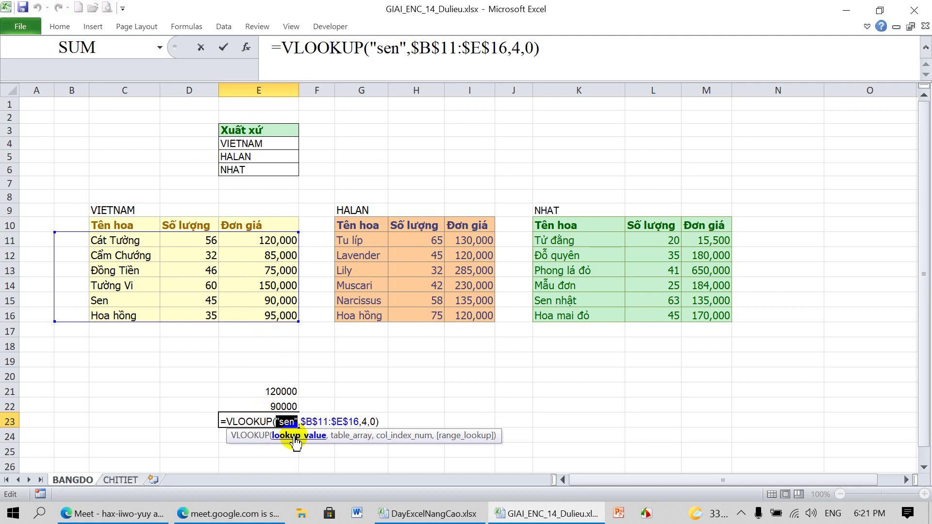
pyautogui.click(354, 435)
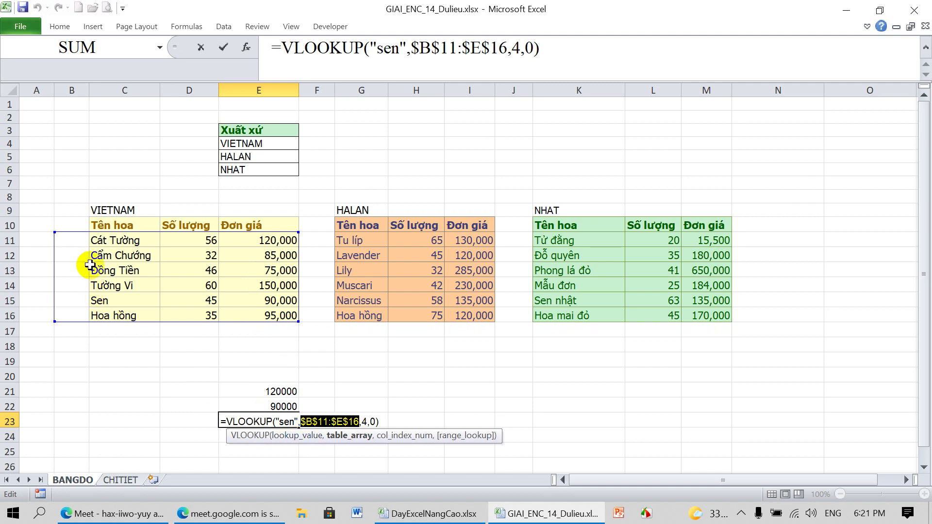
pyautogui.press('BackSpace')
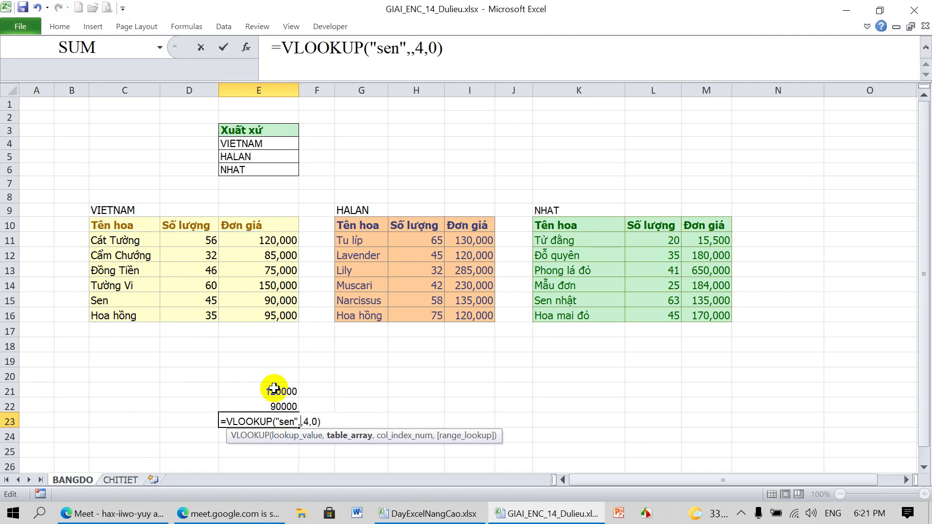
pyautogui.moveTo(129, 240); pyautogui.dragTo(244, 311)
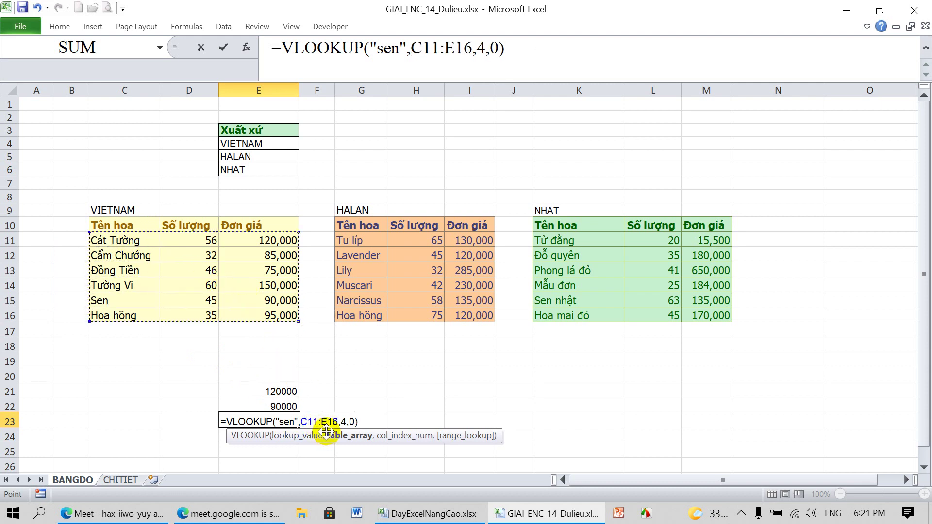
pyautogui.press('F4')
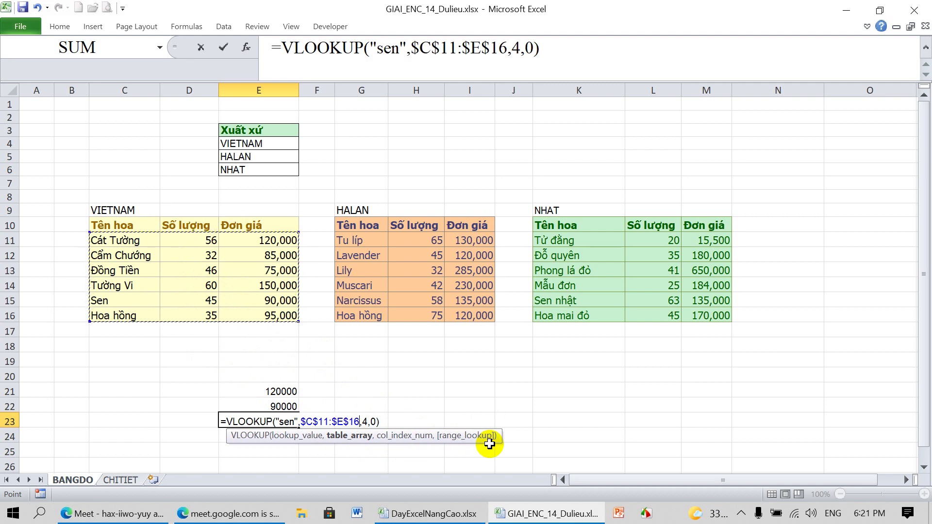
pyautogui.press('Return')
pyautogui.press('Up')
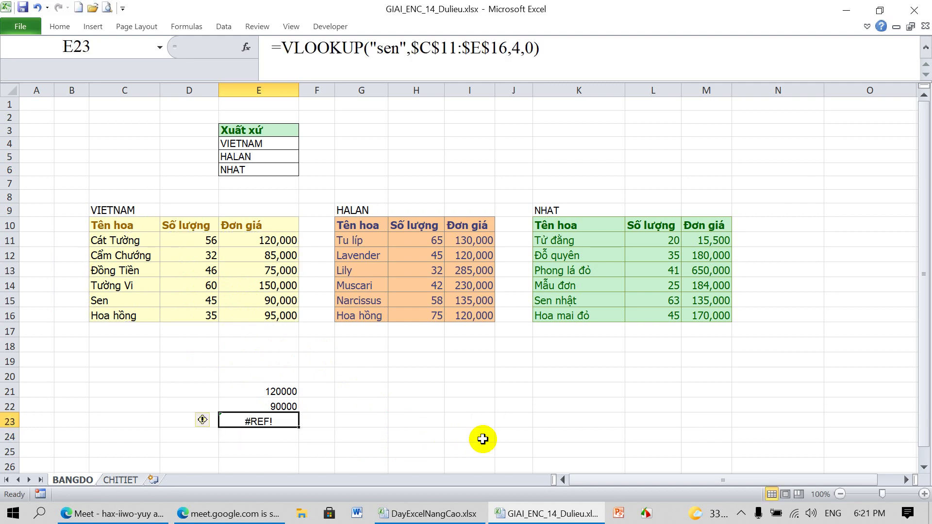
pyautogui.doubleClick(267, 422)
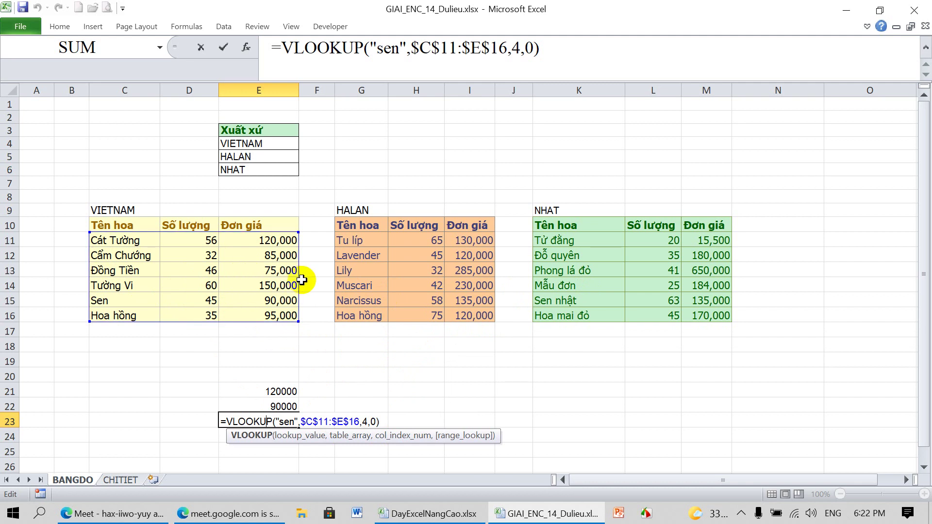
# Rewrite E23 as =VLOOKUP("sen",$C$11:$D$16,3,0), which displays #REF!
pyautogui.doubleClick(365, 421)
pyautogui.write('2')
pyautogui.moveTo(302, 421); pyautogui.dragTo(356, 422)
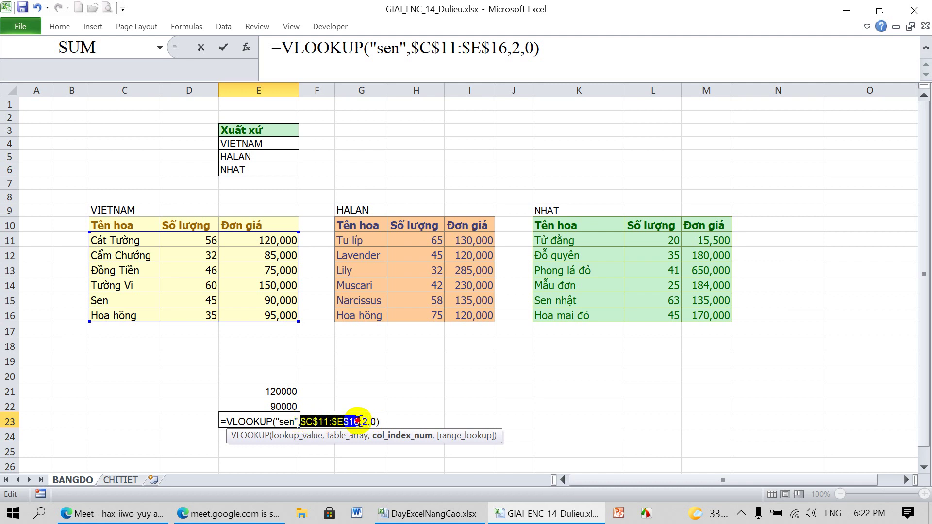
pyautogui.press('Delete')
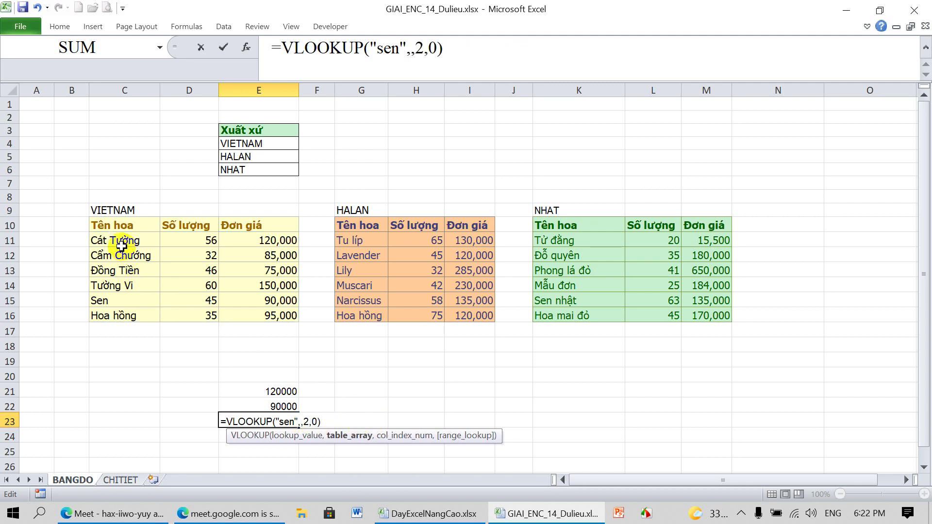
pyautogui.moveTo(121, 246); pyautogui.dragTo(188, 313)
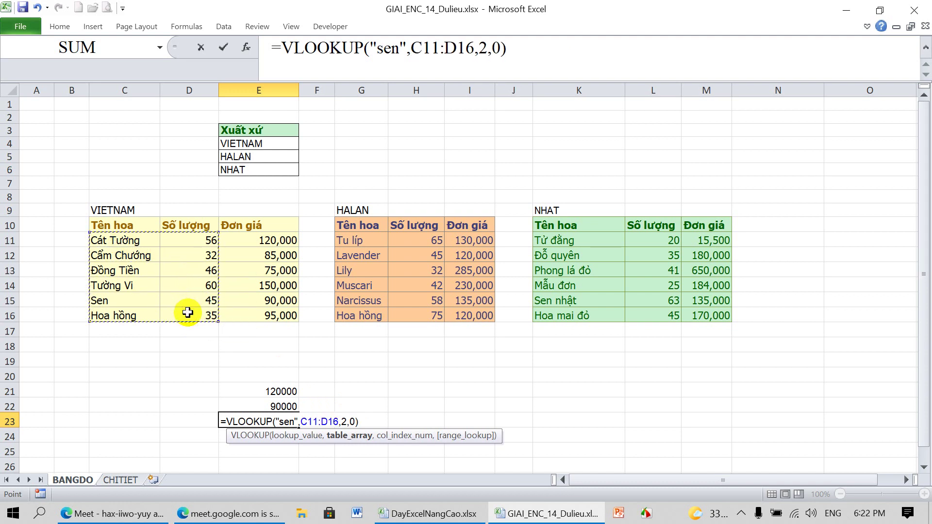
pyautogui.press('F4')
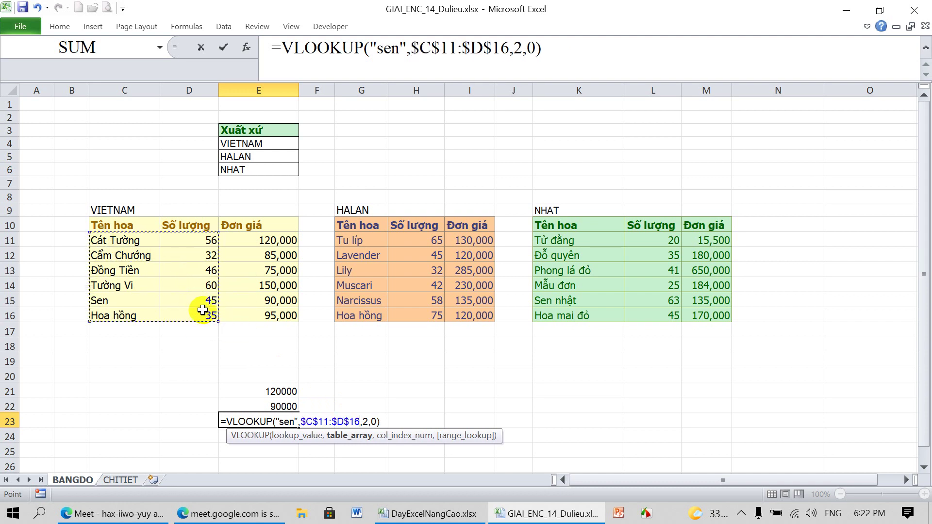
pyautogui.click(368, 420)
pyautogui.press('BackSpace')
pyautogui.write('3')
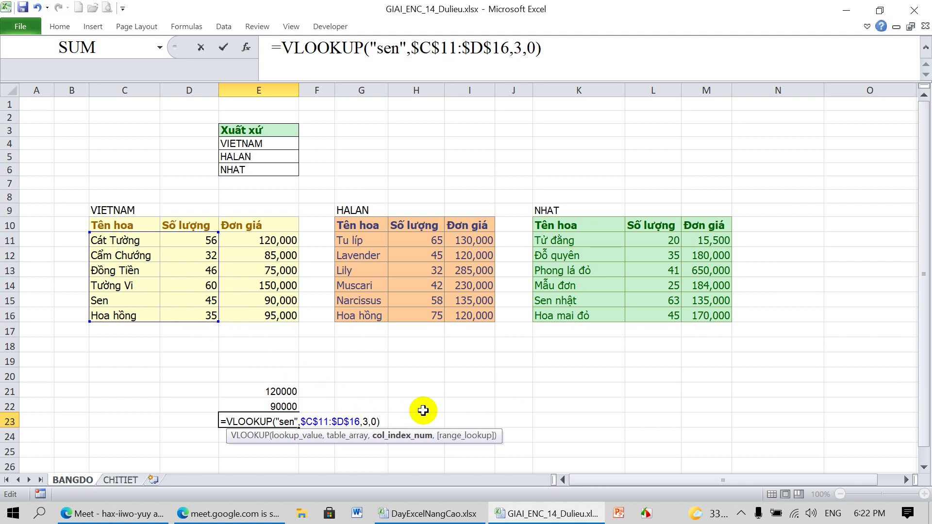
pyautogui.press('Return')
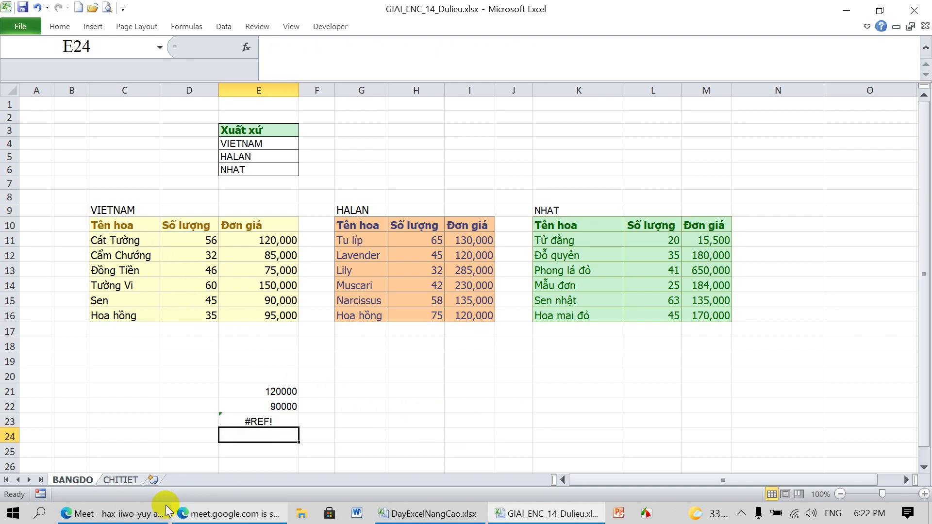
pyautogui.click(302, 424)
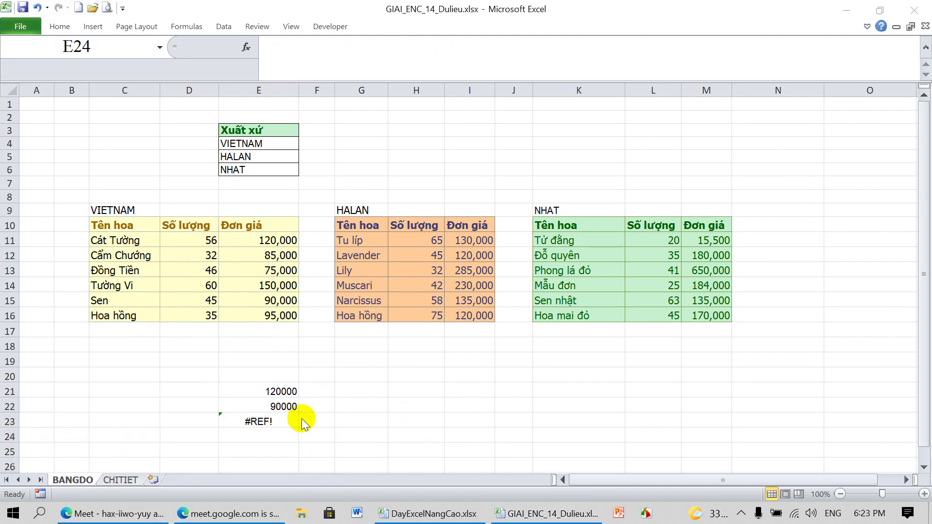
pyautogui.click(267, 434)
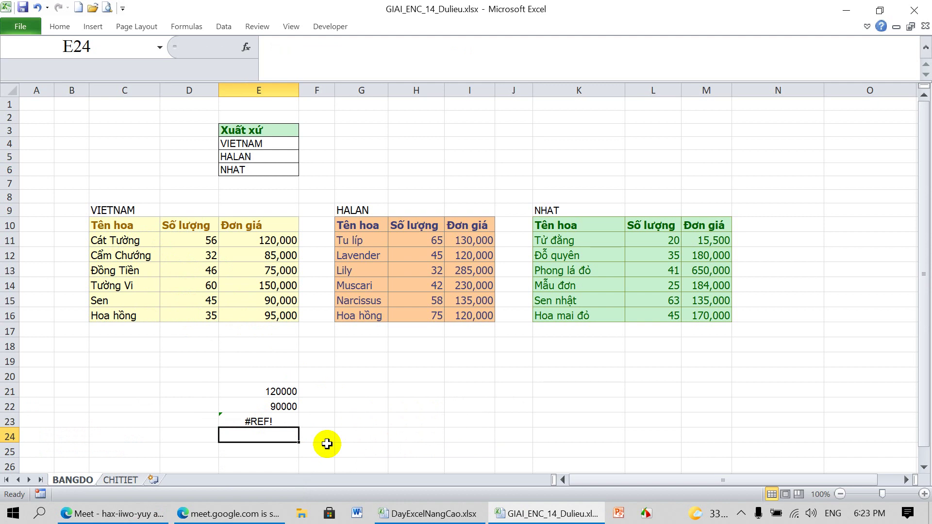
# In E24, enter =VLOOKUP("SEN",$C$11:$M$16,7,0) returning 135000, and compare it with I15
pyautogui.write('=v')
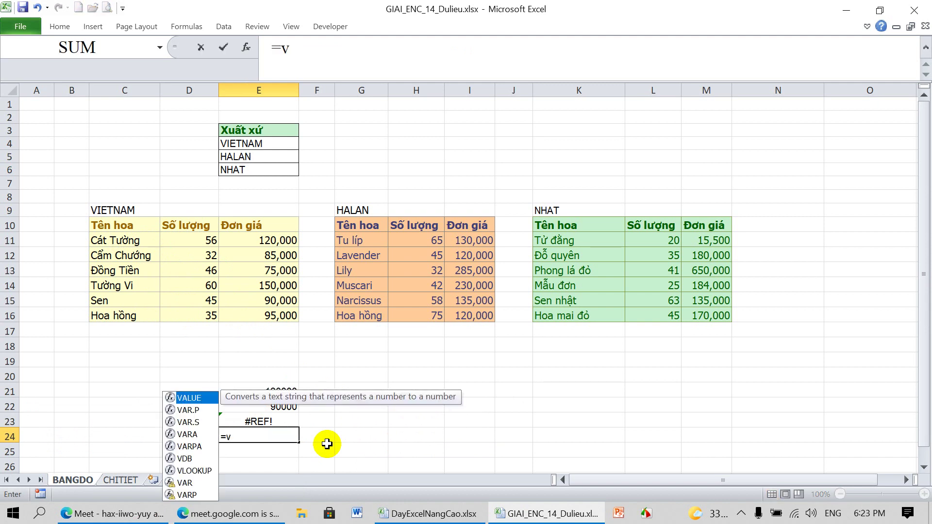
pyautogui.press('BackSpace')
pyautogui.write('V')
pyautogui.write('LOOKUP')
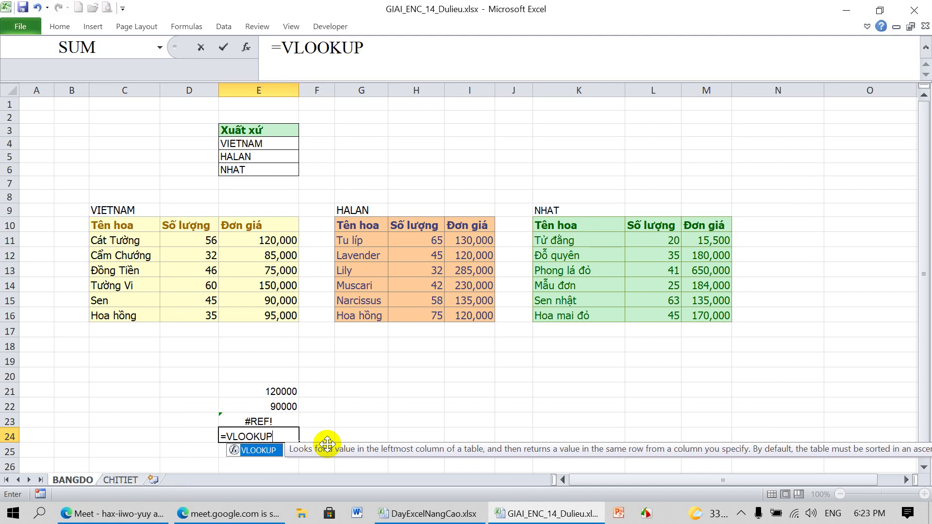
pyautogui.write('("')
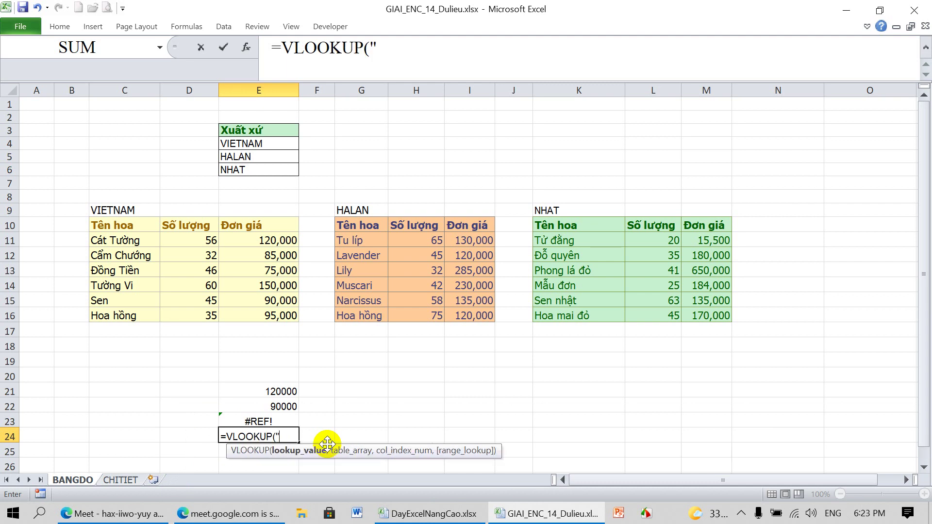
pyautogui.write('SEN"')
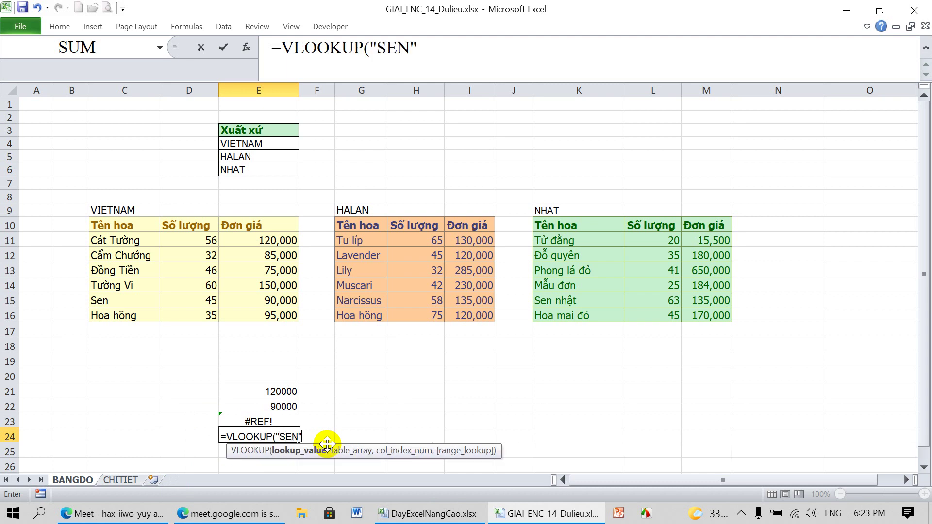
pyautogui.write(',')
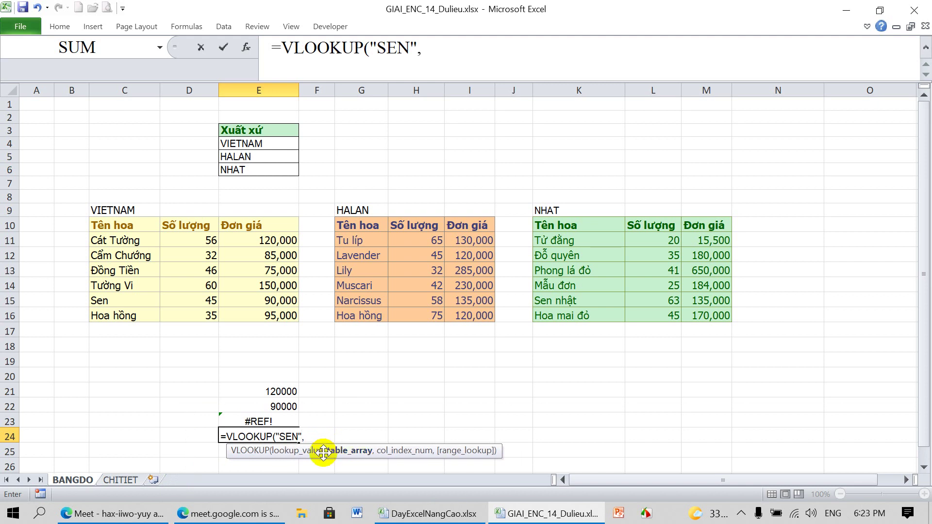
pyautogui.click(295, 450)
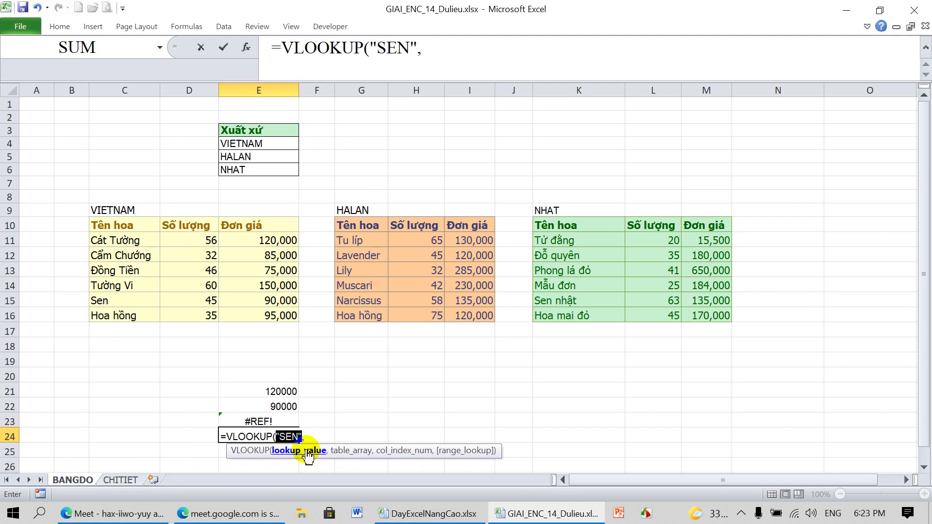
pyautogui.moveTo(294, 456); pyautogui.dragTo(298, 454)
pyautogui.click(350, 450)
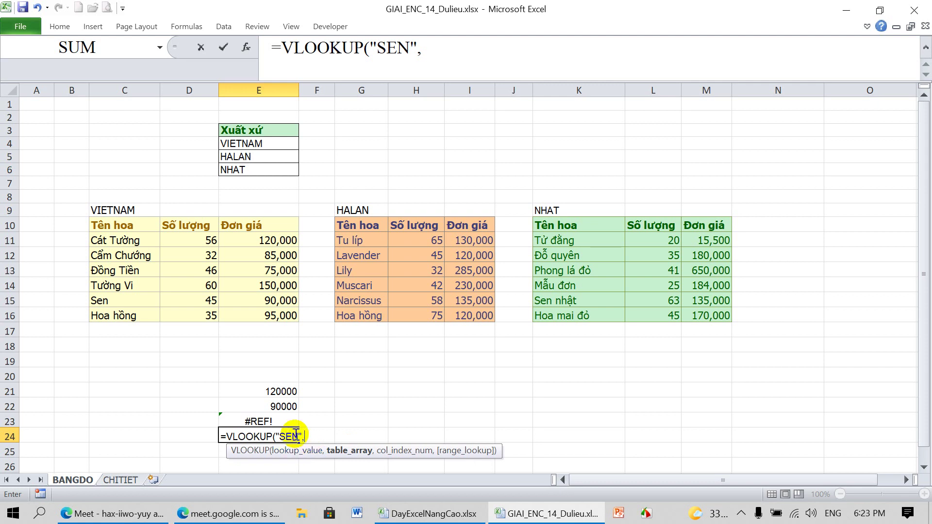
pyautogui.moveTo(128, 245)
pyautogui.mouseDown()
pyautogui.moveTo(140, 285)
pyautogui.moveTo(180, 312)
pyautogui.mouseUp()
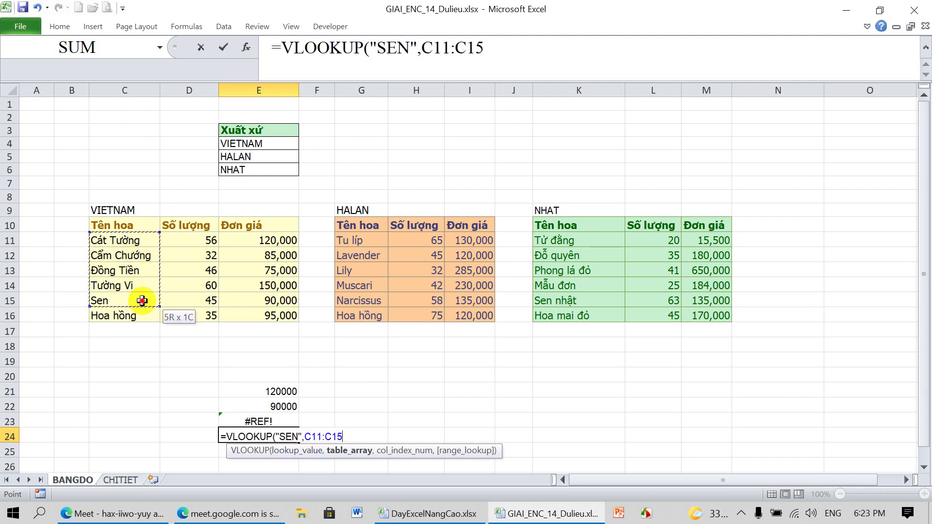
pyautogui.moveTo(179, 312); pyautogui.dragTo(690, 312)
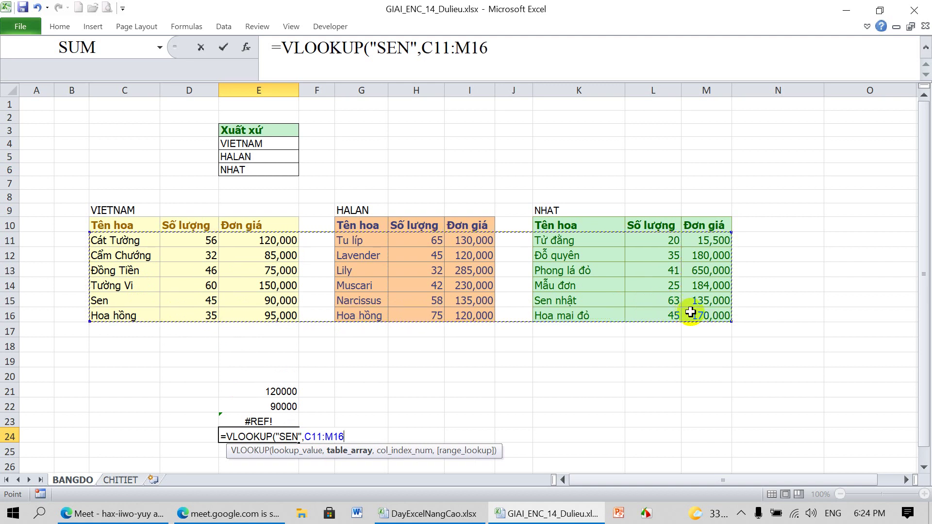
pyautogui.press('F4')
pyautogui.write('$M$16,7')
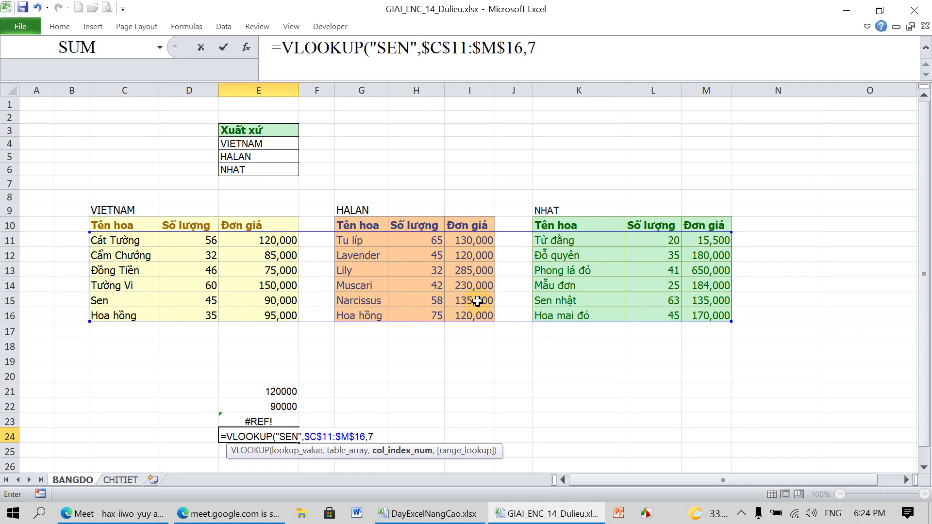
pyautogui.write(',0')
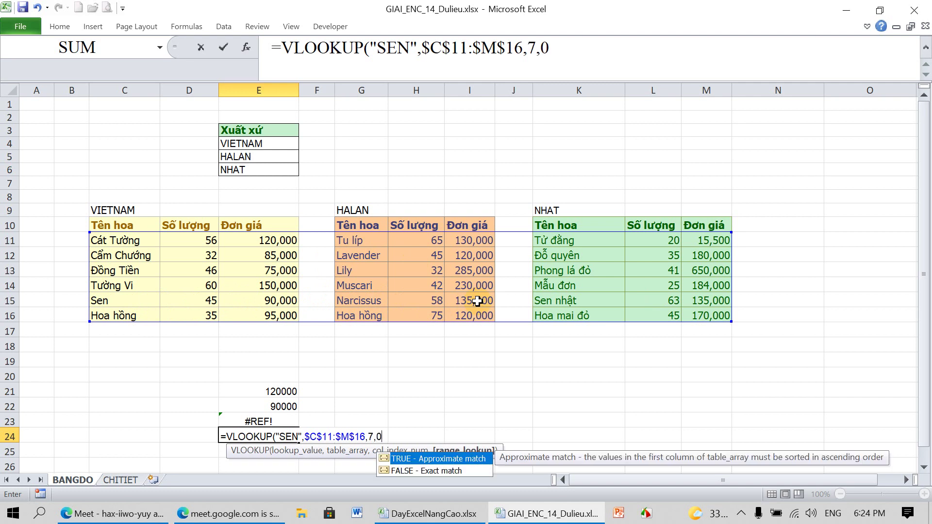
pyautogui.write(')')
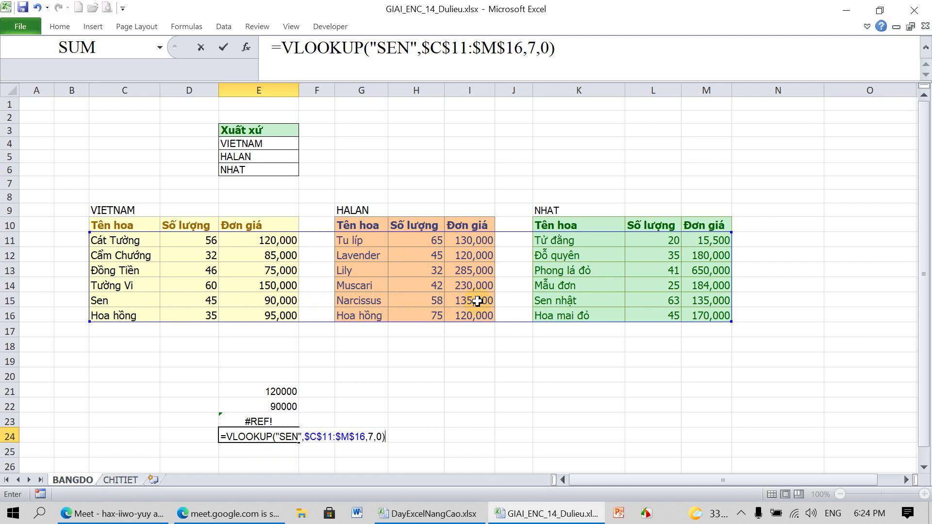
pyautogui.press('Return')
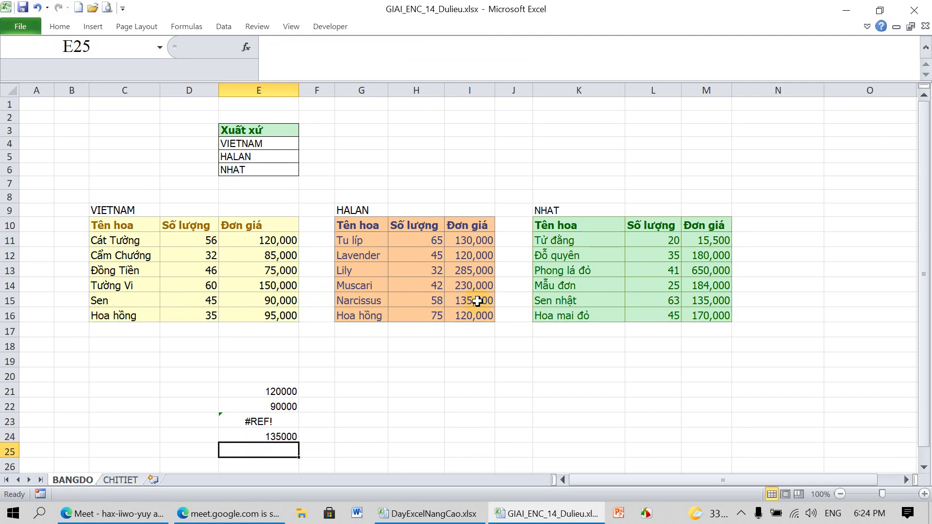
pyautogui.click(478, 302)
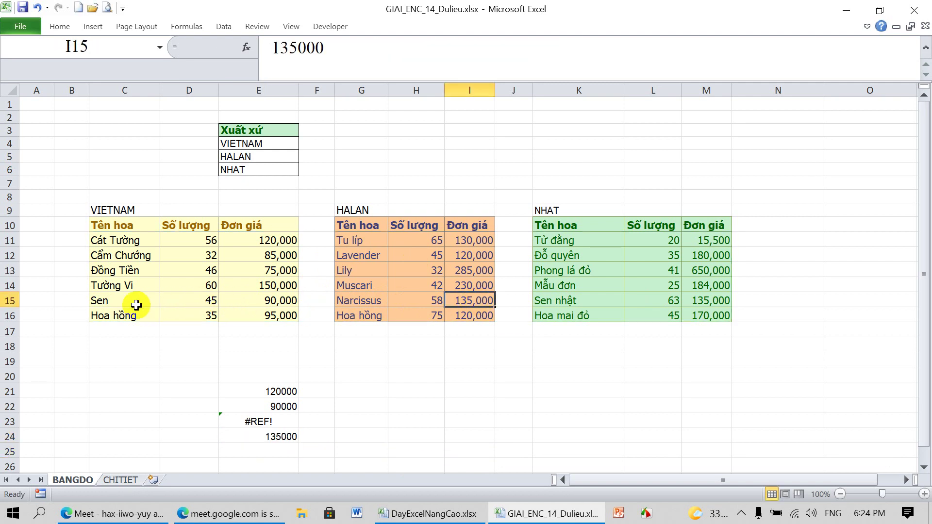
# Copy the VIETNAM flower table C10:E16 from BANGDO and create a new blank workbook
pyautogui.click(109, 302)
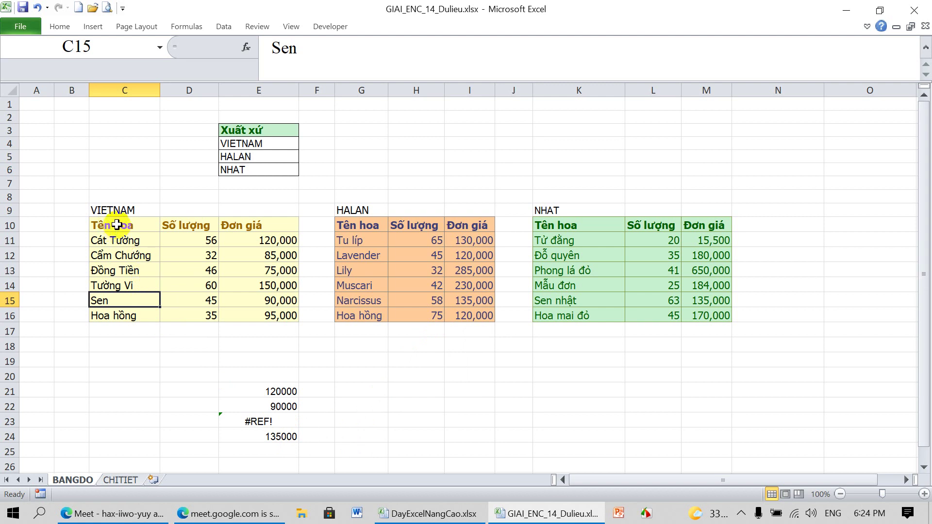
pyautogui.moveTo(117, 225); pyautogui.dragTo(239, 316)
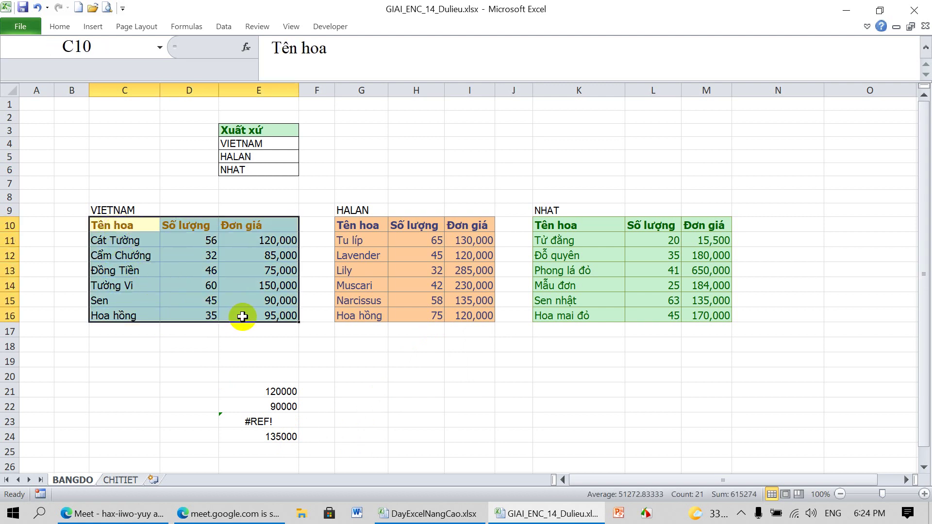
pyautogui.hotkey('ctrl', 'c')
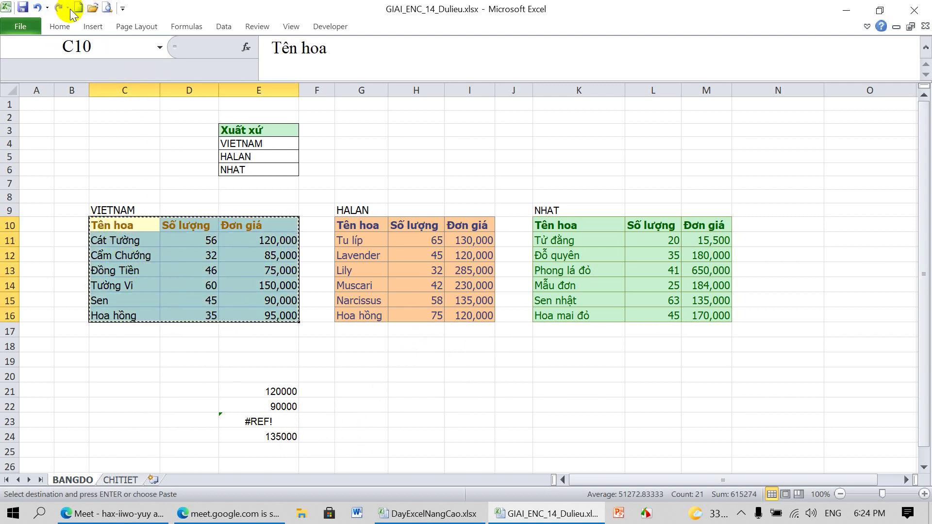
pyautogui.click(79, 9)
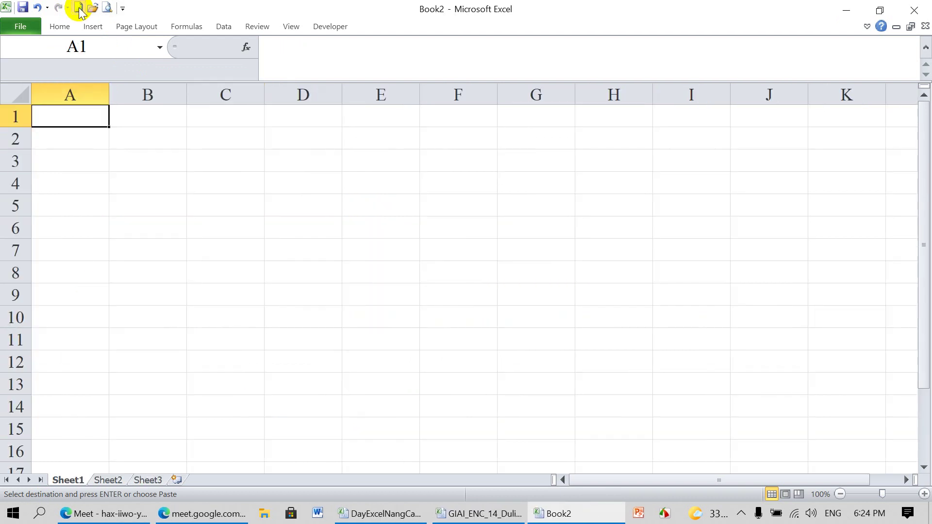
# Paste Special the VIETNAM table transposed at C5 of Book2, then return to GIAI_ENC_14_Dulieu.xlsx
pyautogui.rightClick(218, 208)
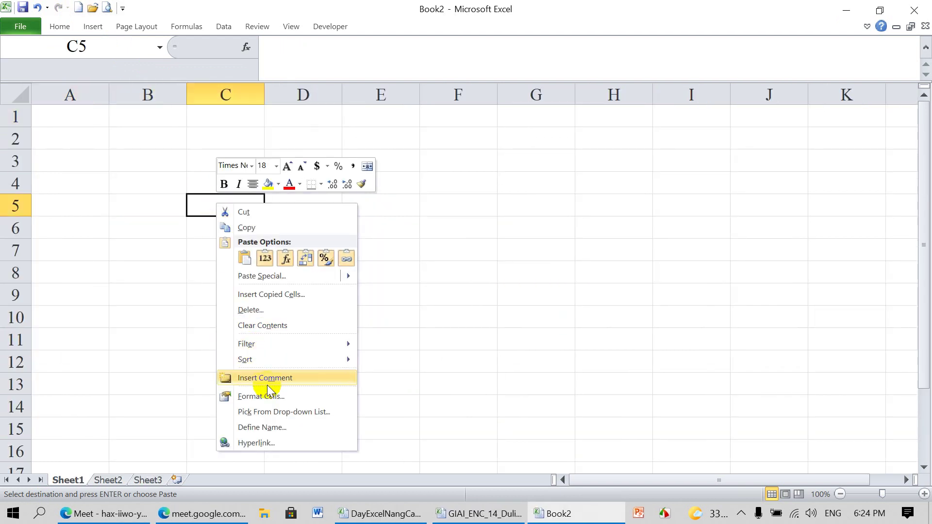
pyautogui.click(259, 277)
pyautogui.click(271, 349)
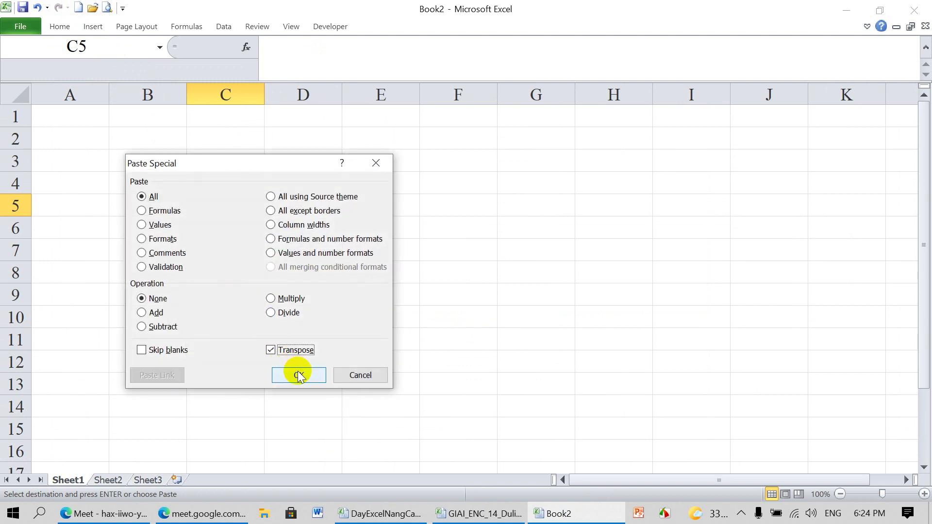
pyautogui.click(299, 375)
pyautogui.click(378, 373)
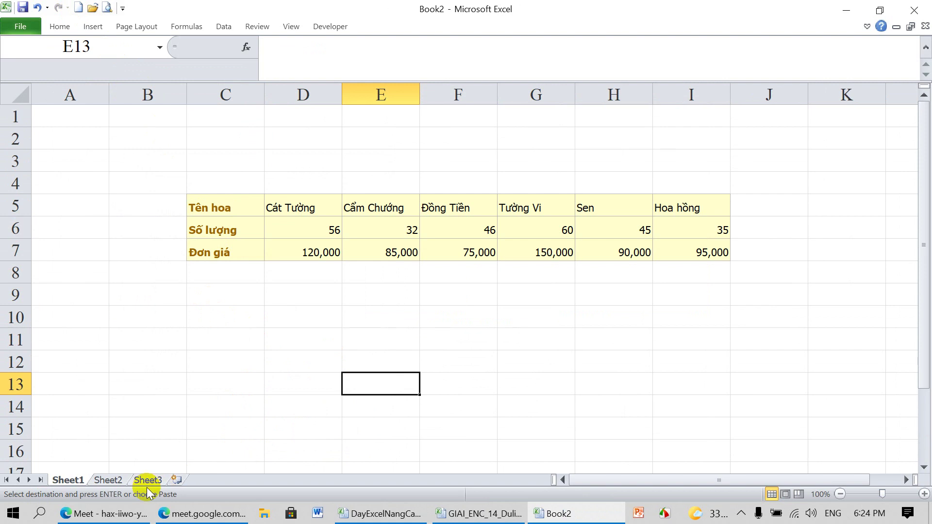
pyautogui.click(464, 516)
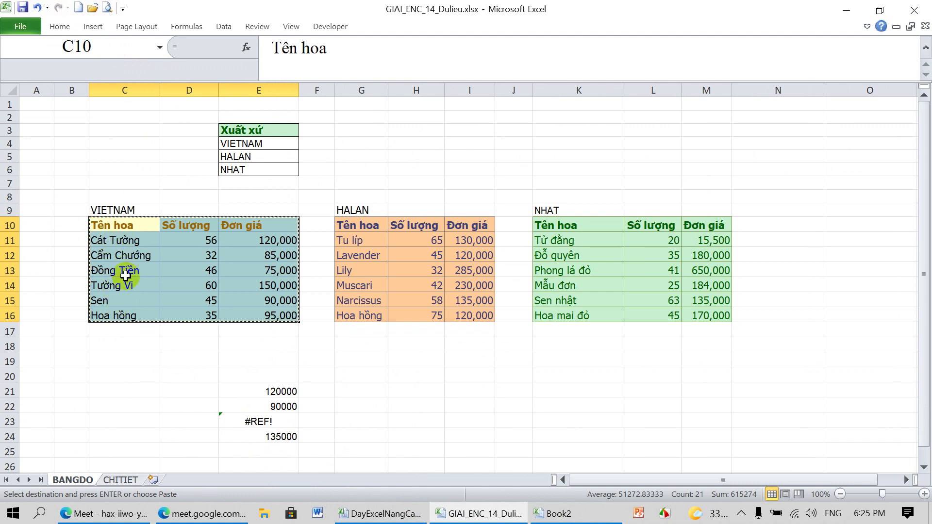
# Type VLOOKUP into G22 on BANGDO, then switch back to Book2
pyautogui.click(351, 401)
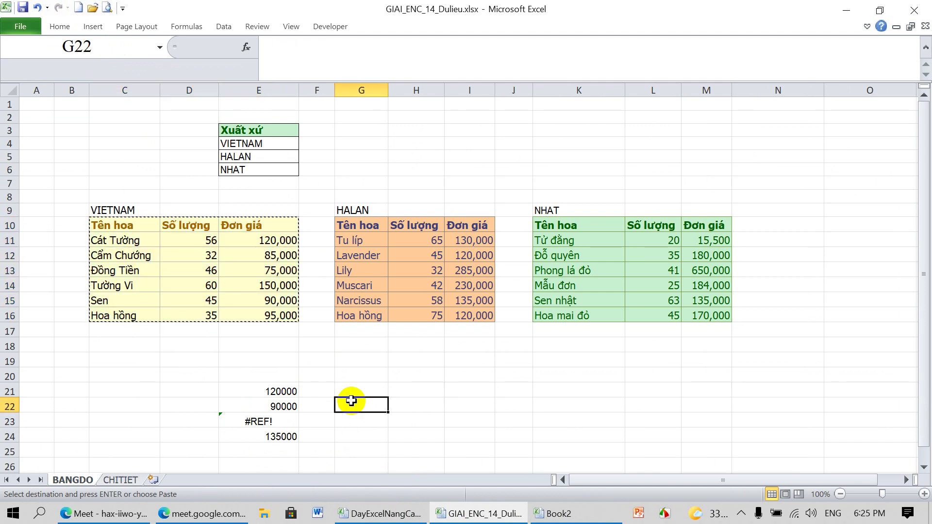
pyautogui.write('VLOOKUP')
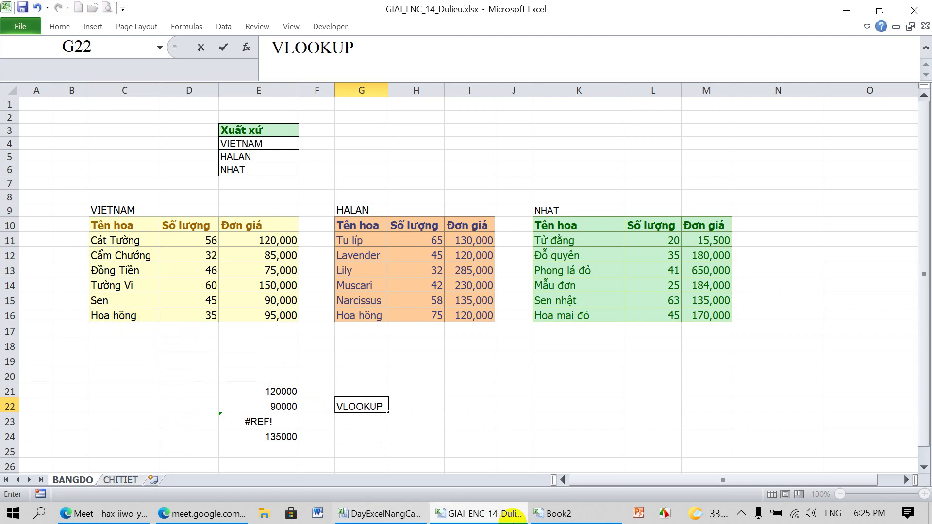
pyautogui.click(583, 511)
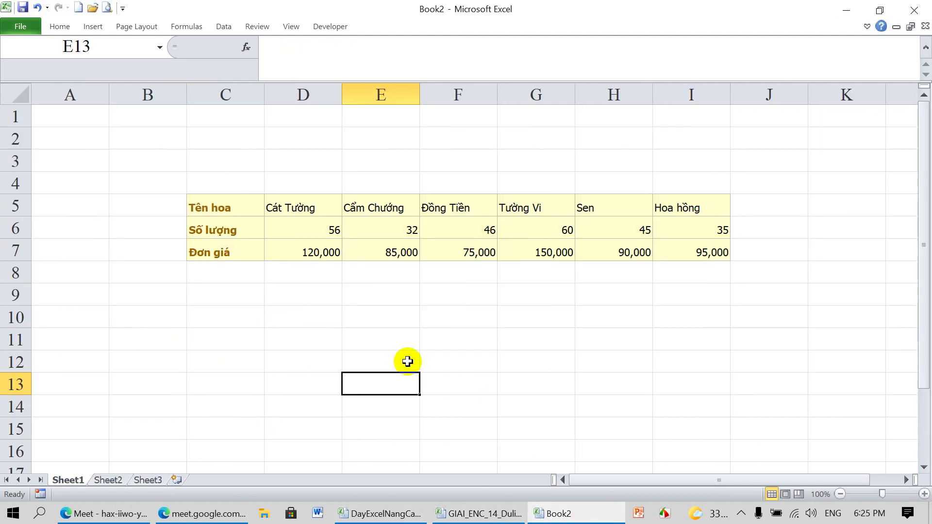
# In Book2's D12, enter =HLOOKUP("SEN",$D$5:$I$7,3,0) returning 90000, and check it against H7
pyautogui.click(296, 362)
pyautogui.write('=')
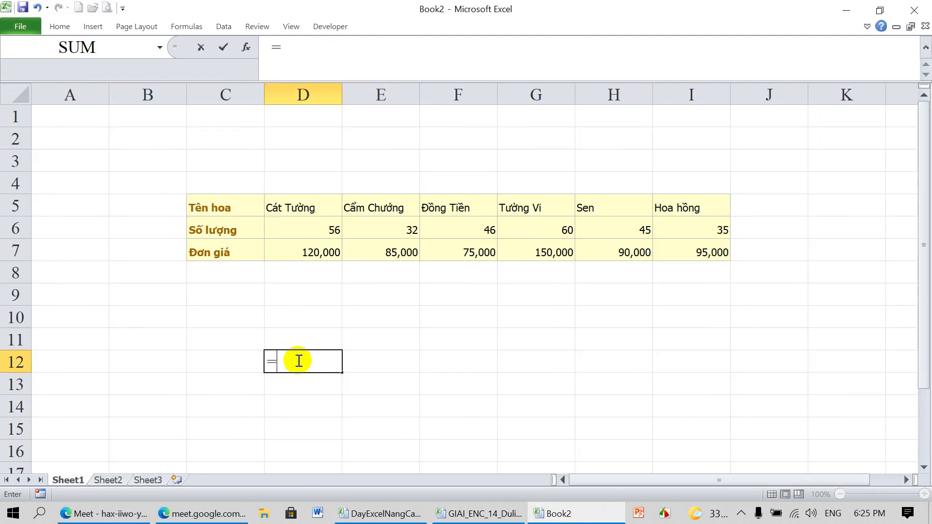
pyautogui.write('HLOOK')
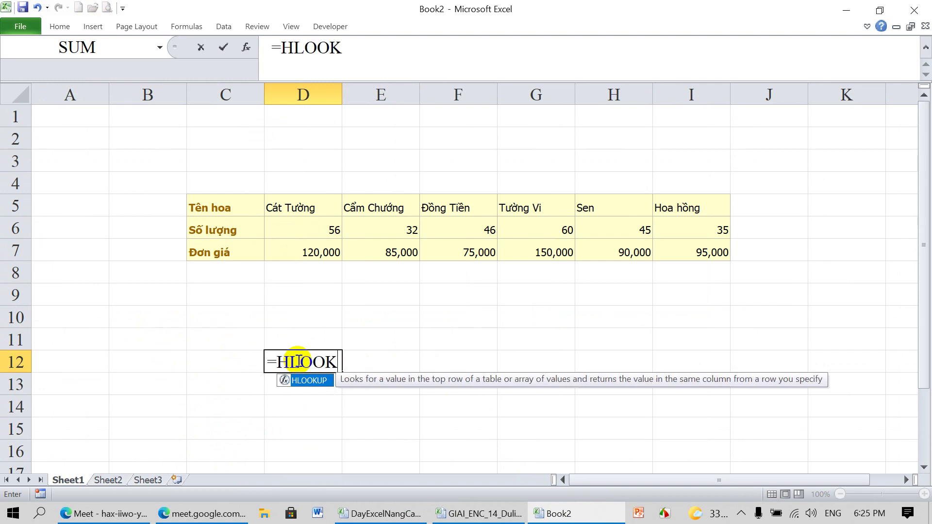
pyautogui.write('UP(')
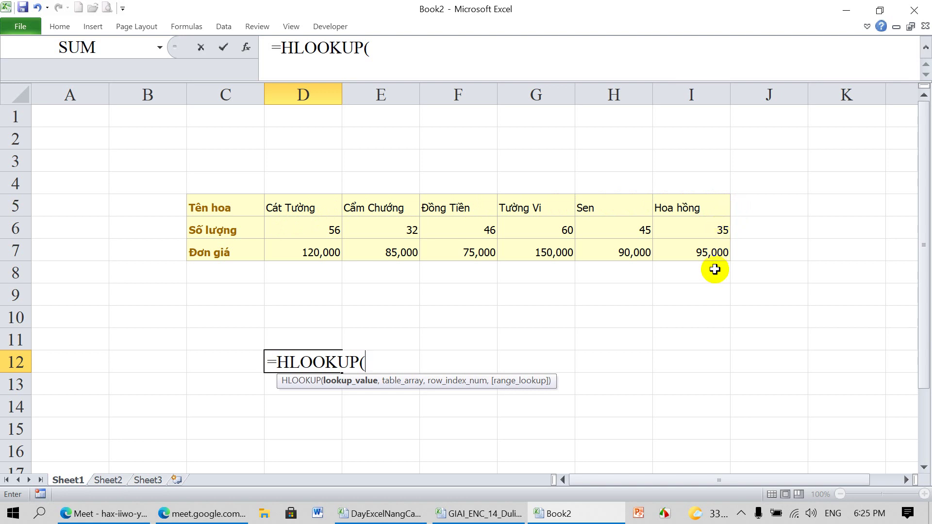
pyautogui.write('"SEN"')
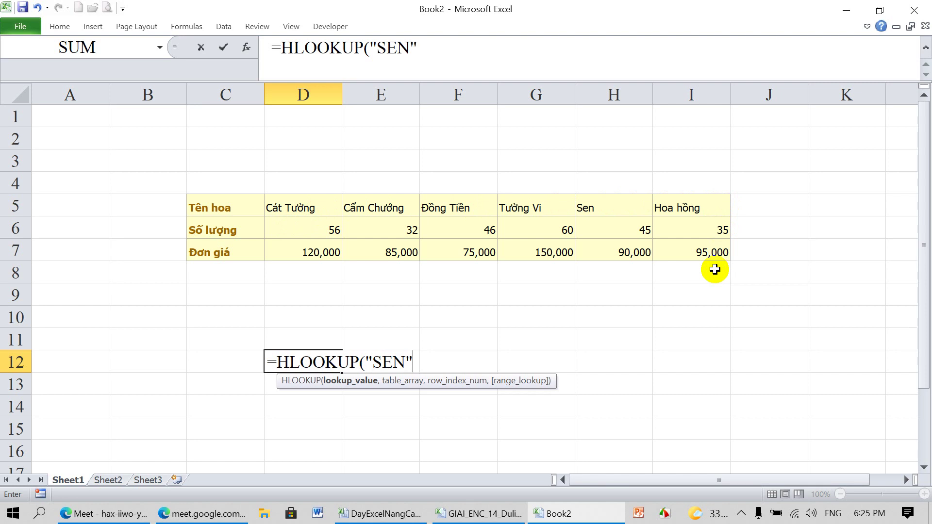
pyautogui.write(',')
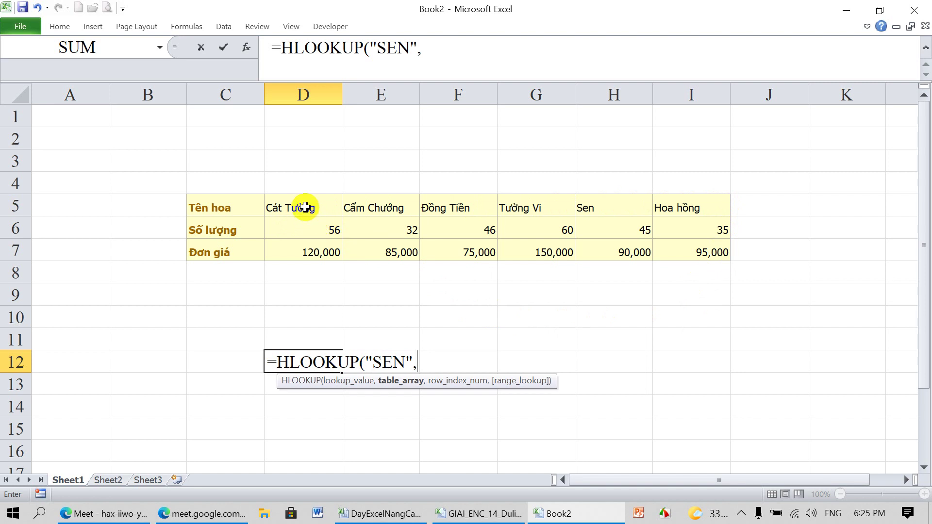
pyautogui.moveTo(305, 207); pyautogui.dragTo(666, 251)
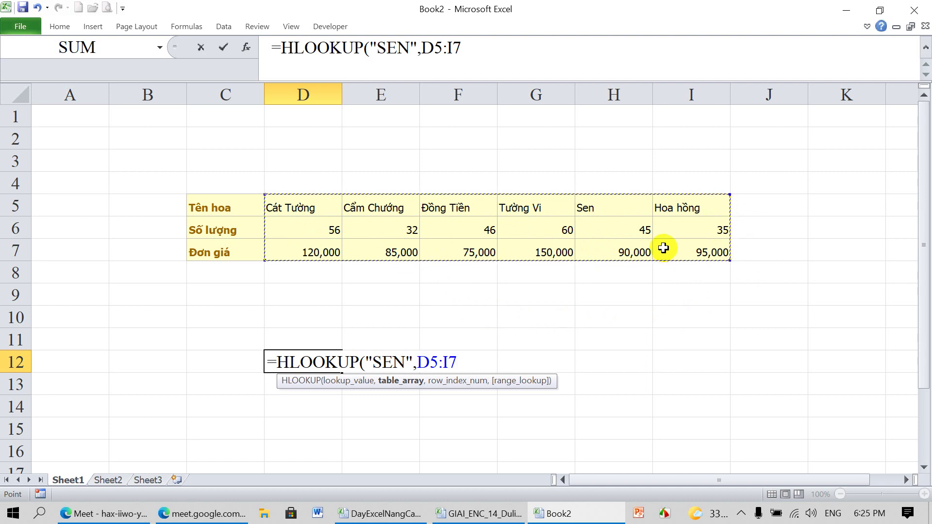
pyautogui.press('F4')
pyautogui.write('$I$7,')
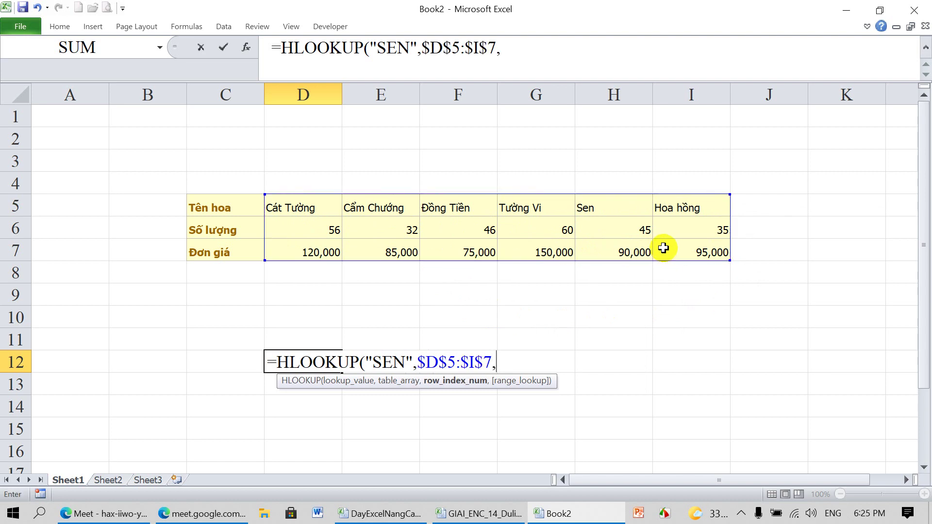
pyautogui.write('3')
pyautogui.write(',0)')
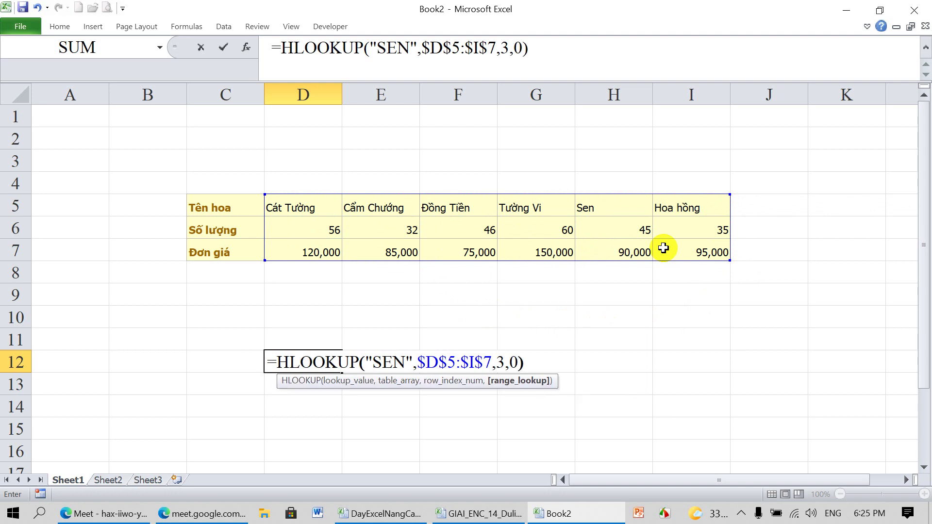
pyautogui.press('Return')
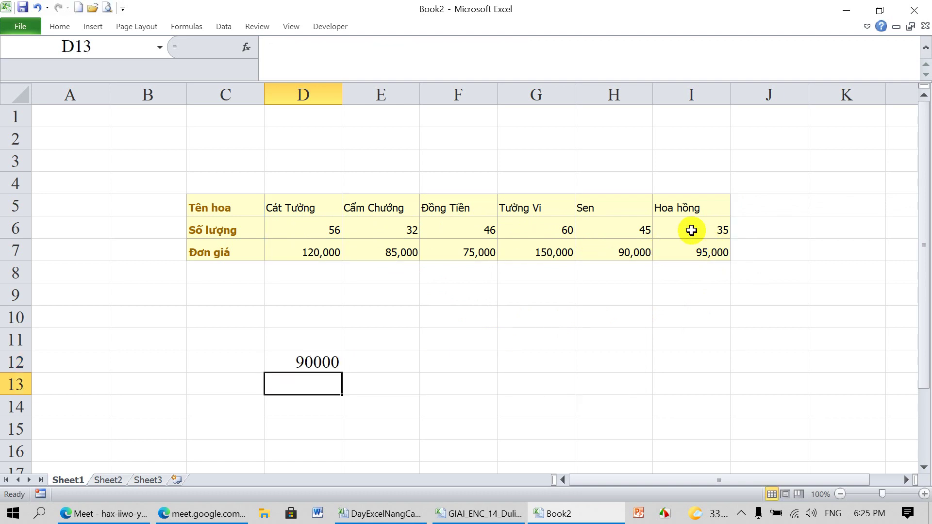
pyautogui.click(631, 253)
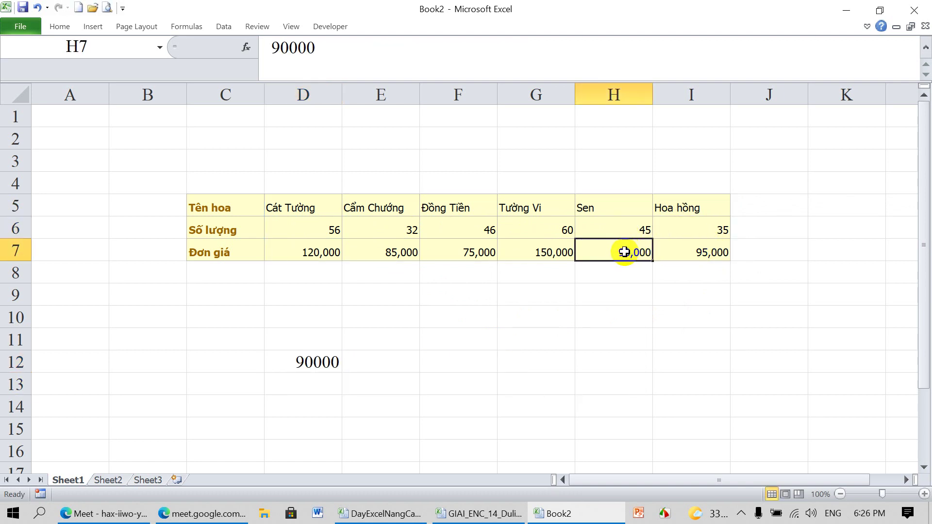
# Discard Book2 without saving, then delete the old lookup results and VLOOKUP label in E21:G24
pyautogui.click(914, 10)
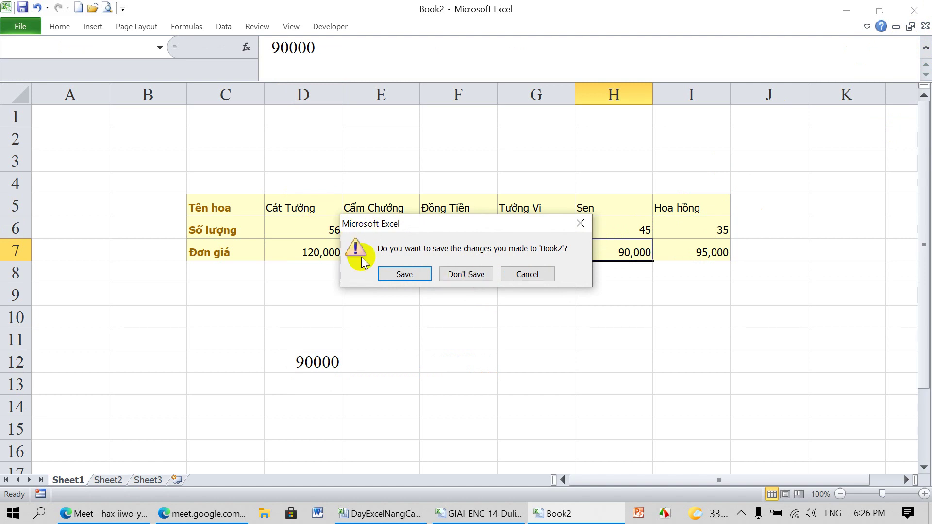
pyautogui.click(450, 274)
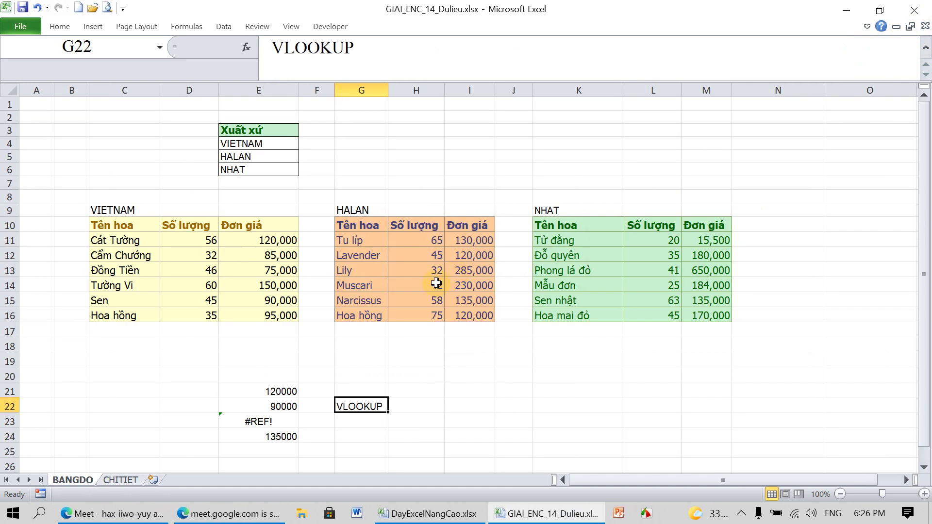
pyautogui.moveTo(272, 394); pyautogui.dragTo(342, 436)
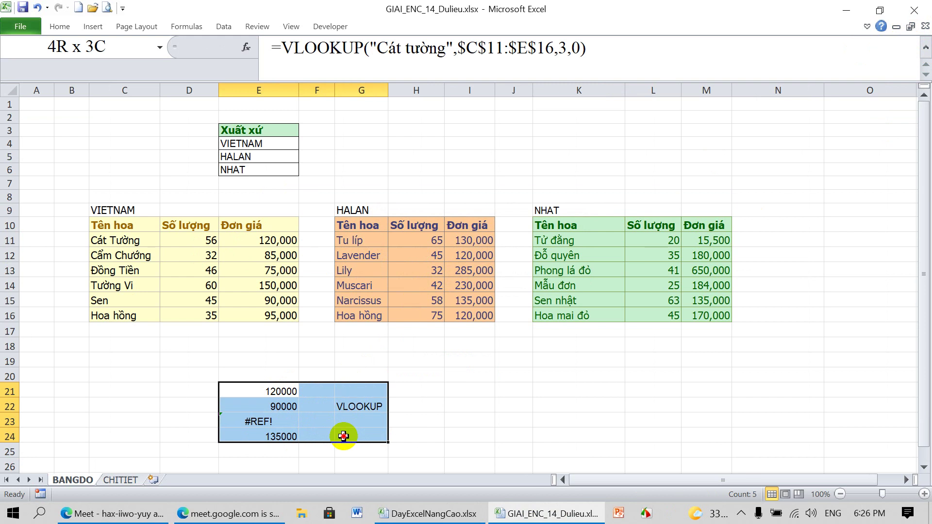
pyautogui.press('Delete')
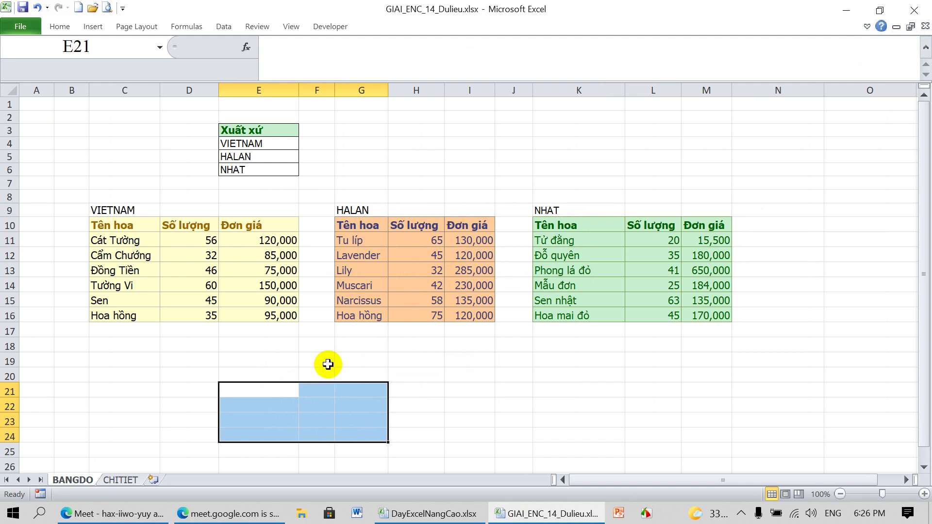
pyautogui.click(120, 479)
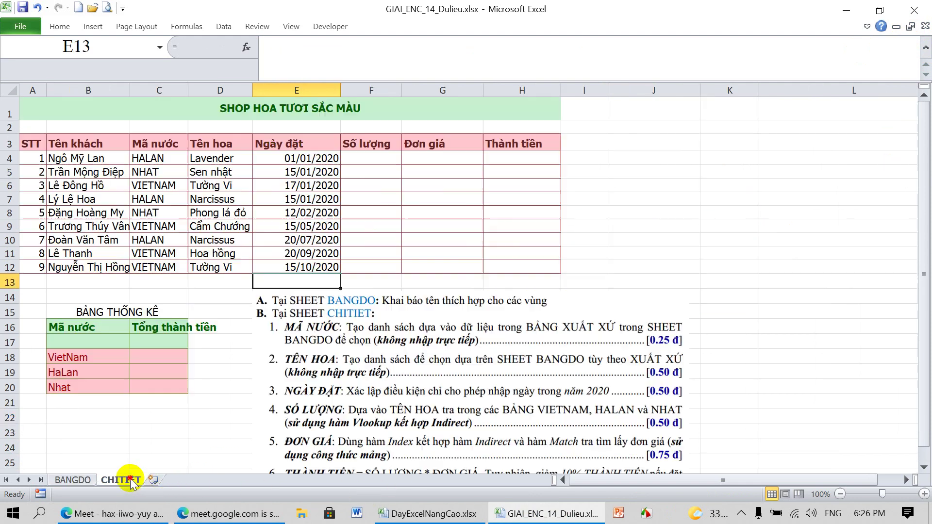
pyautogui.click(376, 161)
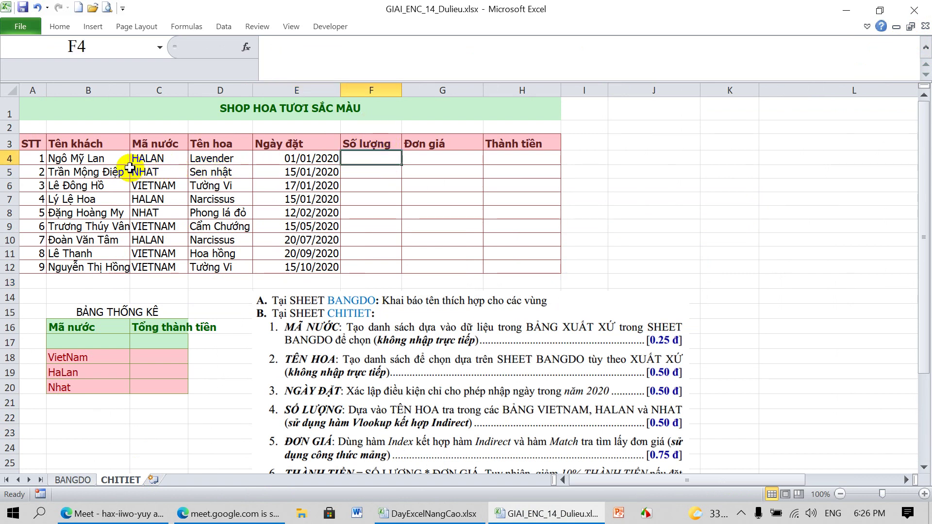
pyautogui.click(219, 159)
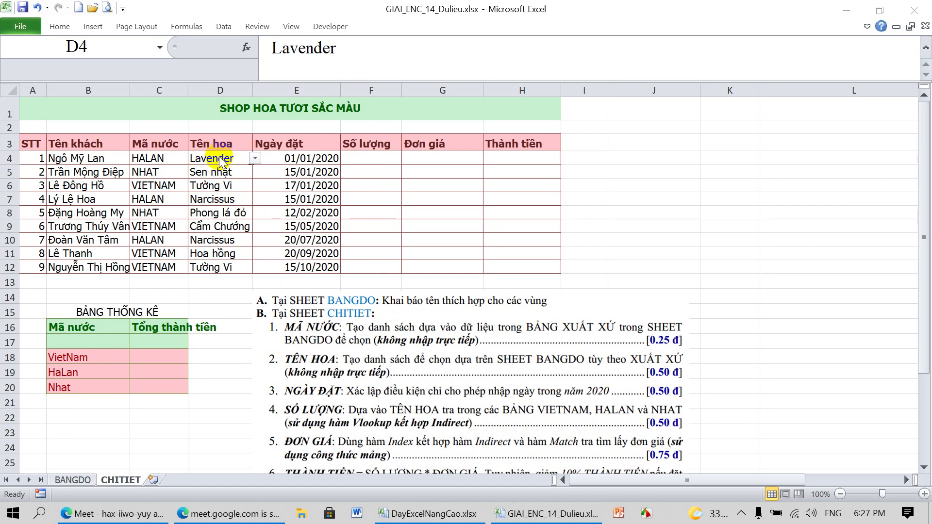
pyautogui.click(73, 480)
pyautogui.click(73, 481)
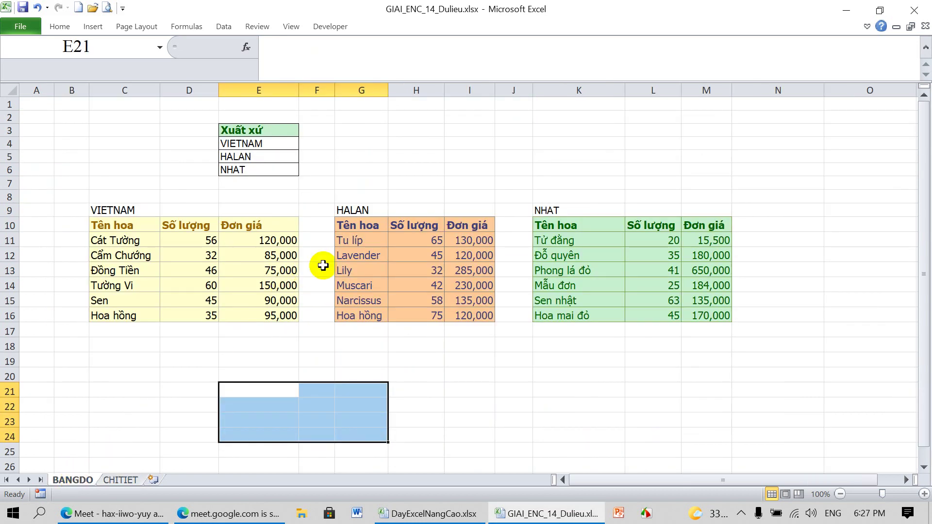
pyautogui.click(376, 238)
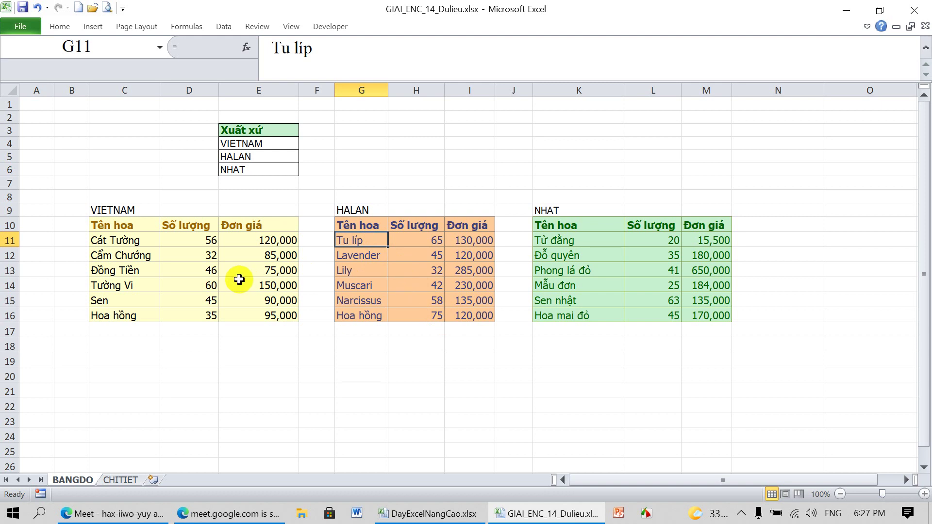
pyautogui.moveTo(276, 241); pyautogui.dragTo(272, 311)
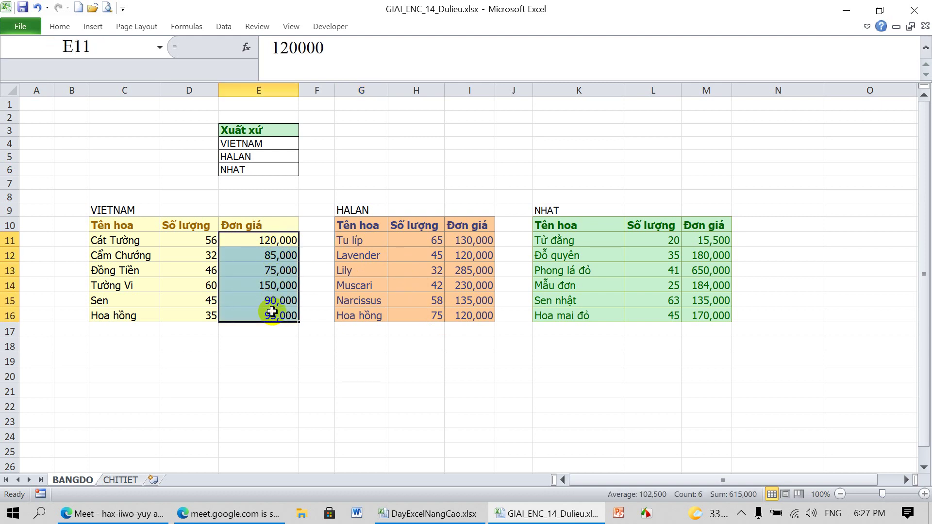
pyautogui.moveTo(124, 240); pyautogui.dragTo(233, 311)
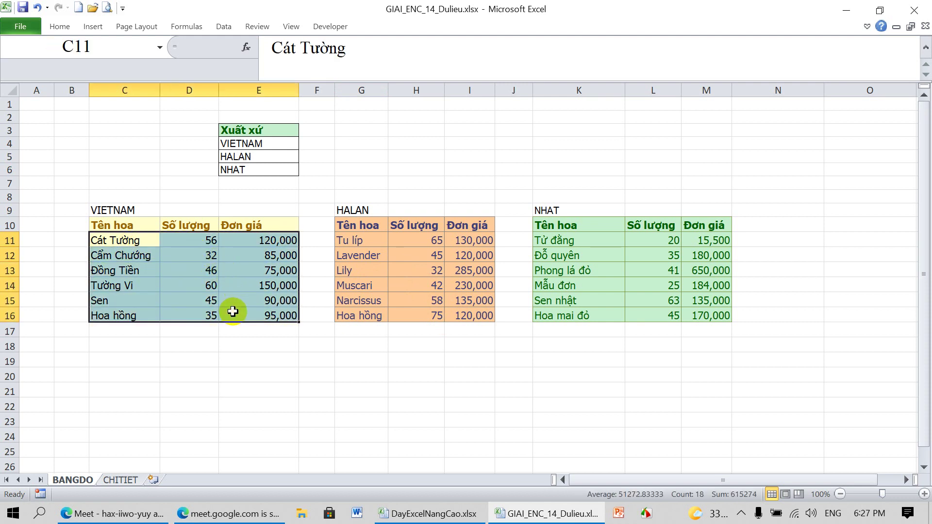
pyautogui.click(224, 359)
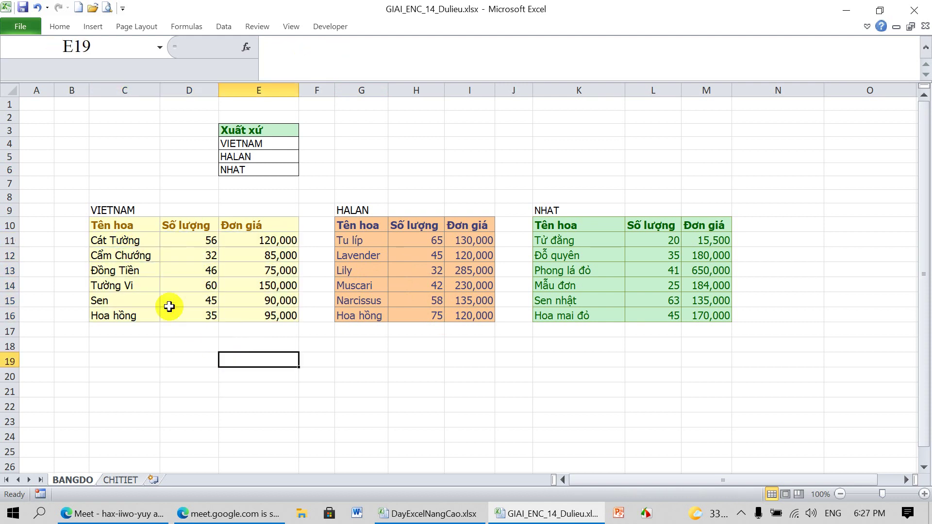
pyautogui.moveTo(130, 240); pyautogui.dragTo(129, 312)
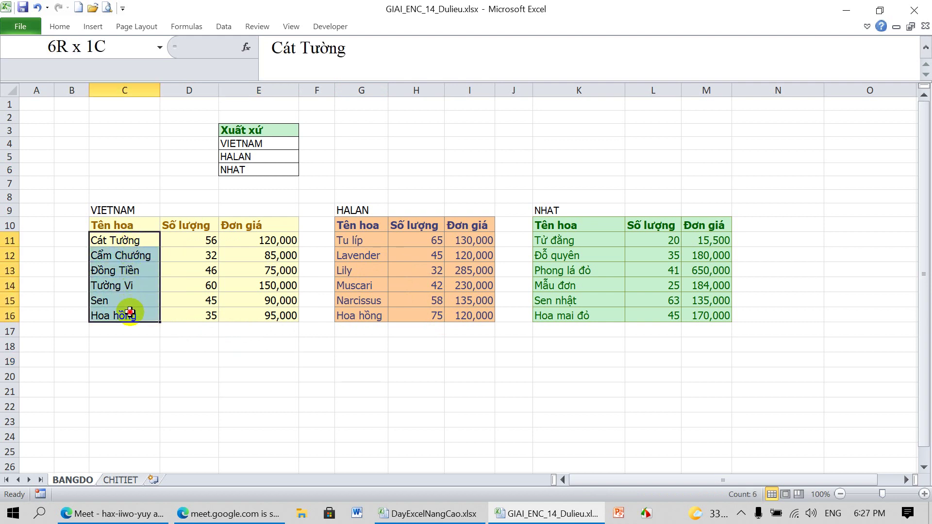
pyautogui.moveTo(130, 312); pyautogui.dragTo(238, 312)
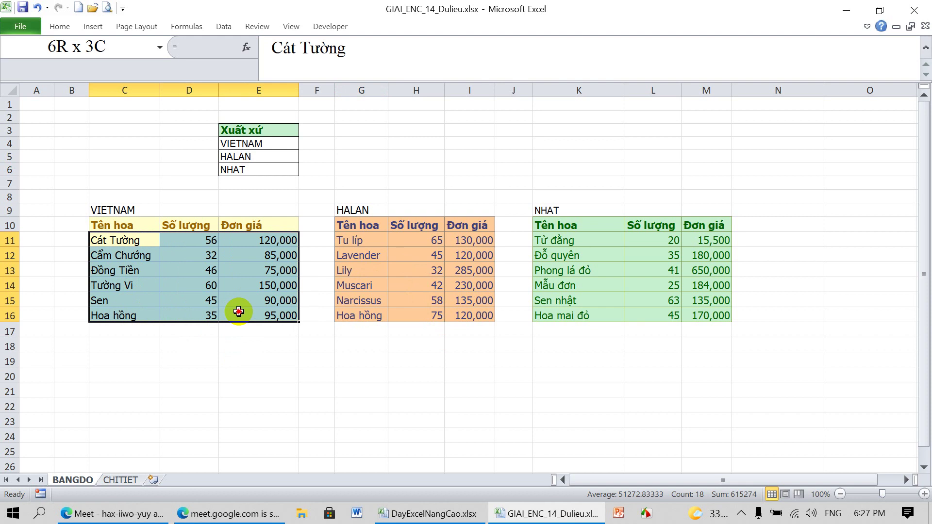
pyautogui.moveTo(238, 312); pyautogui.dragTo(238, 311)
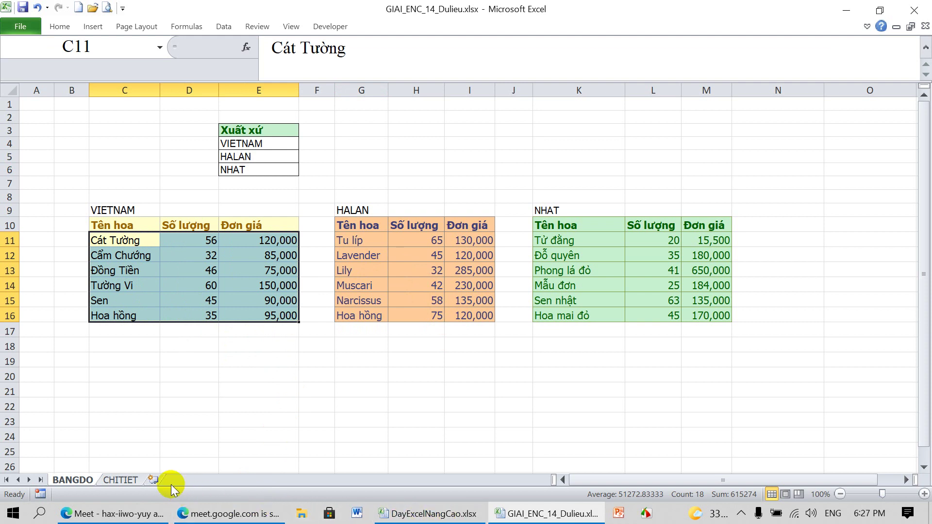
pyautogui.click(125, 481)
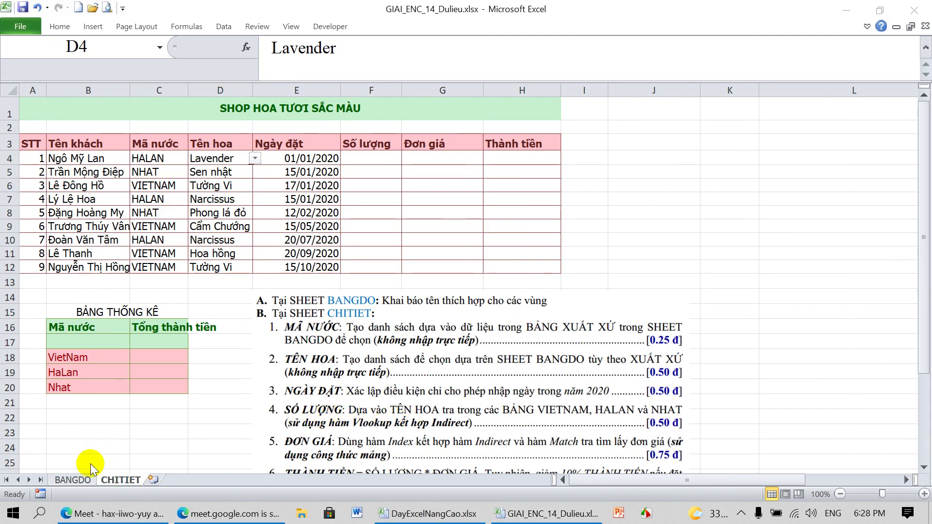
pyautogui.click(79, 480)
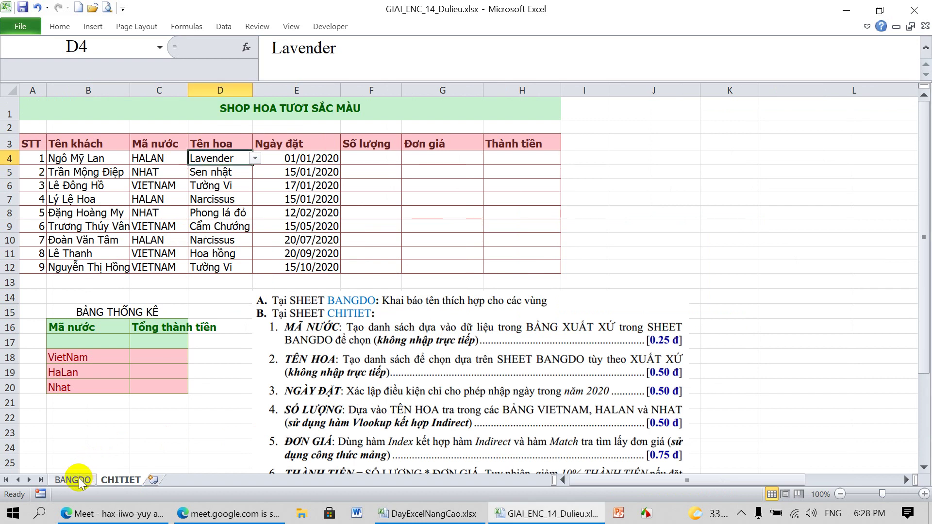
# Name the VIETNAM flower table data C11:E16 on BANGDO as VIETNAM
pyautogui.click(104, 374)
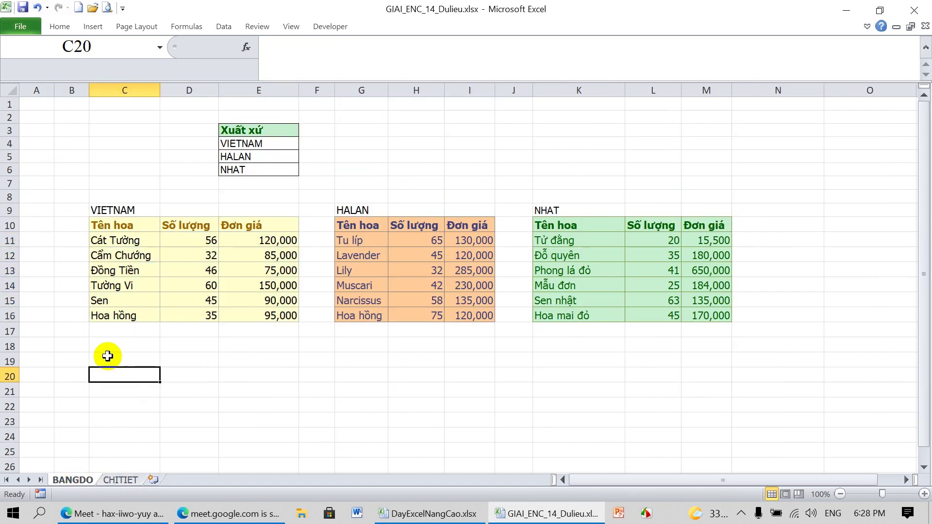
pyautogui.click(122, 243)
pyautogui.moveTo(122, 243); pyautogui.dragTo(243, 314)
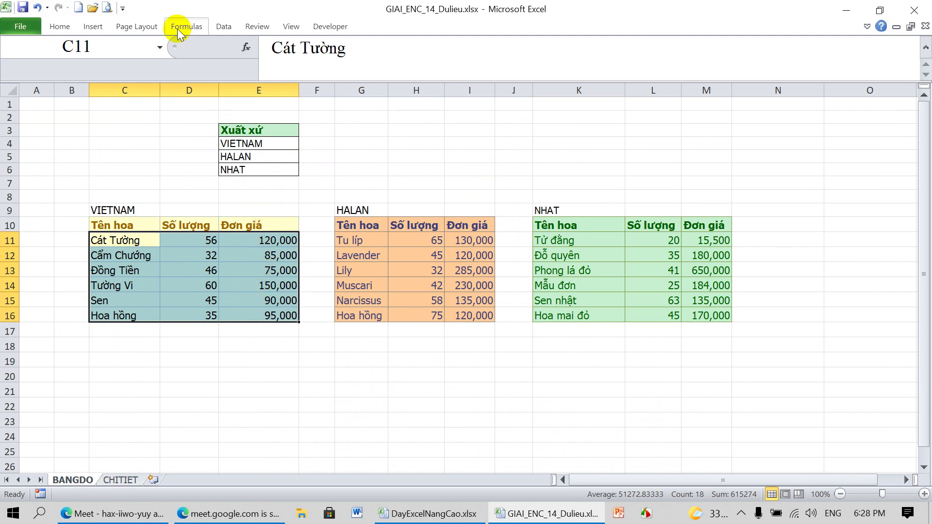
pyautogui.moveTo(174, 47); pyautogui.dragTo(212, 49)
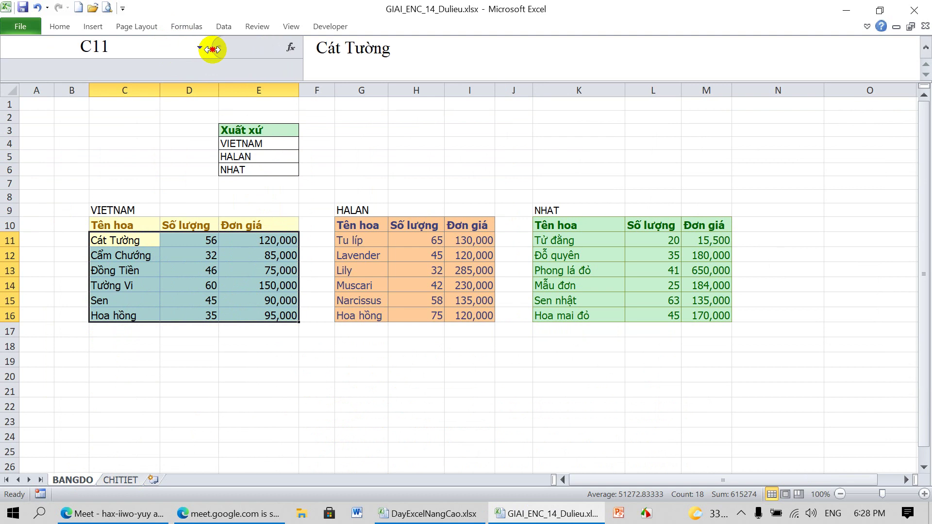
pyautogui.click(153, 45)
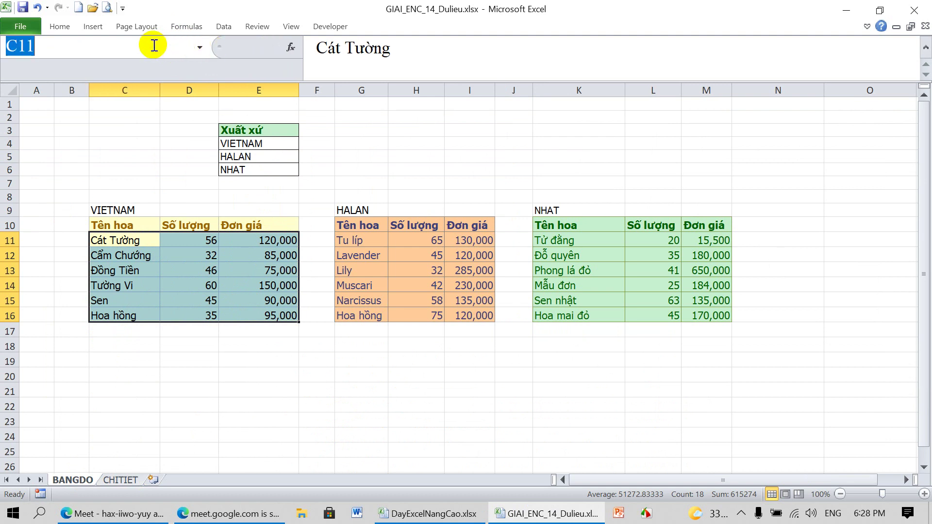
pyautogui.write('BVIET')
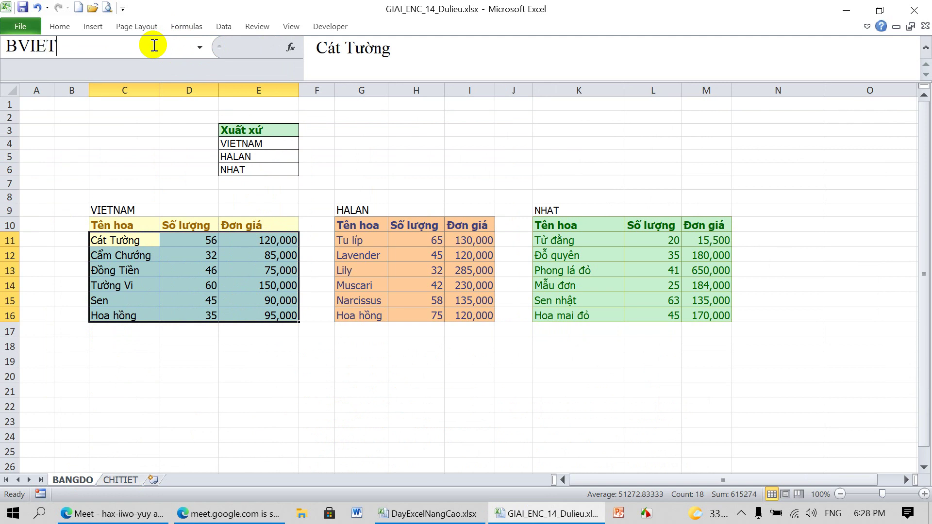
pyautogui.press('BackSpace')
pyautogui.press('BackSpace')
pyautogui.press('BackSpace')
pyautogui.write('NAM')
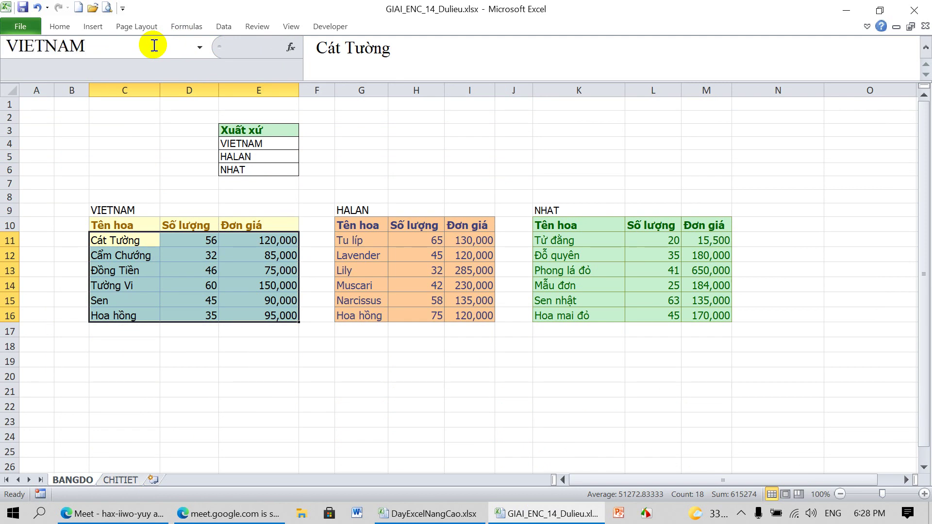
pyautogui.press('Return')
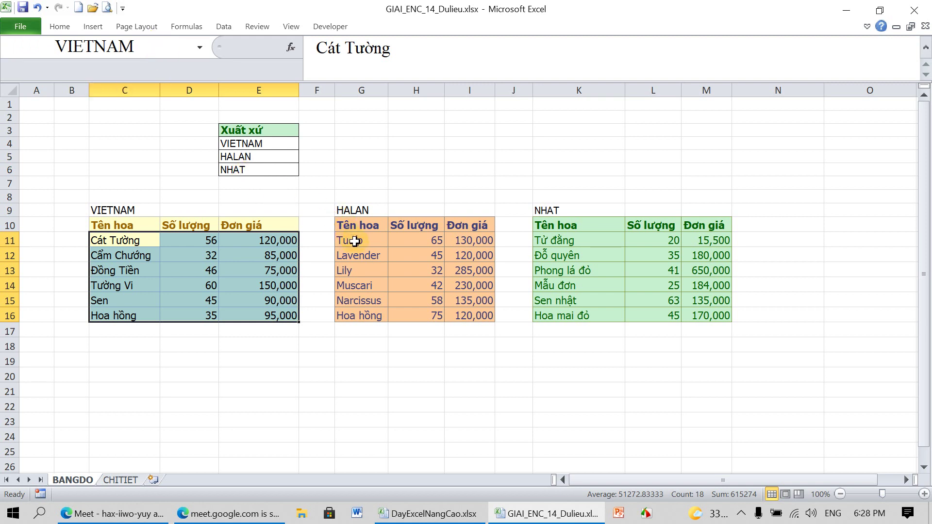
# Name the G11:I16 table HALAN and the K11:M16 table NHAT
pyautogui.moveTo(355, 241); pyautogui.dragTo(452, 312)
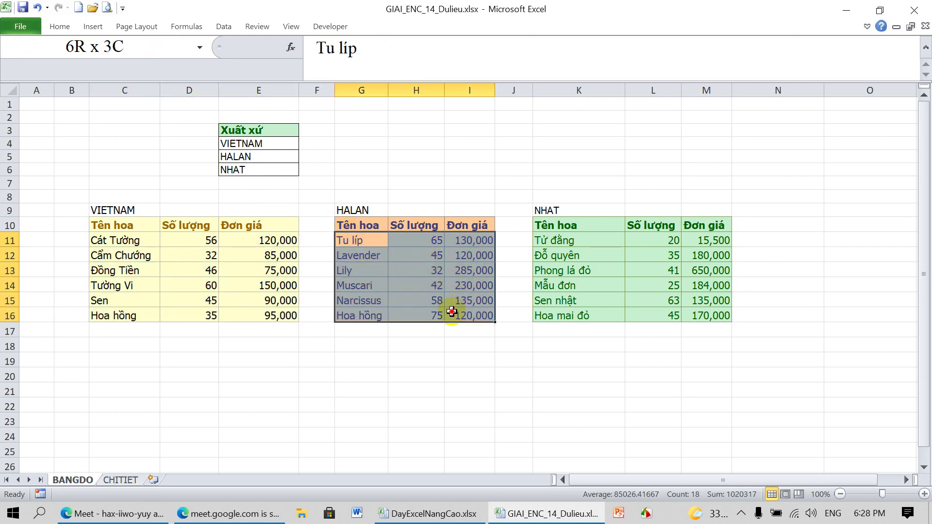
pyautogui.click(129, 49)
pyautogui.write('HALAN')
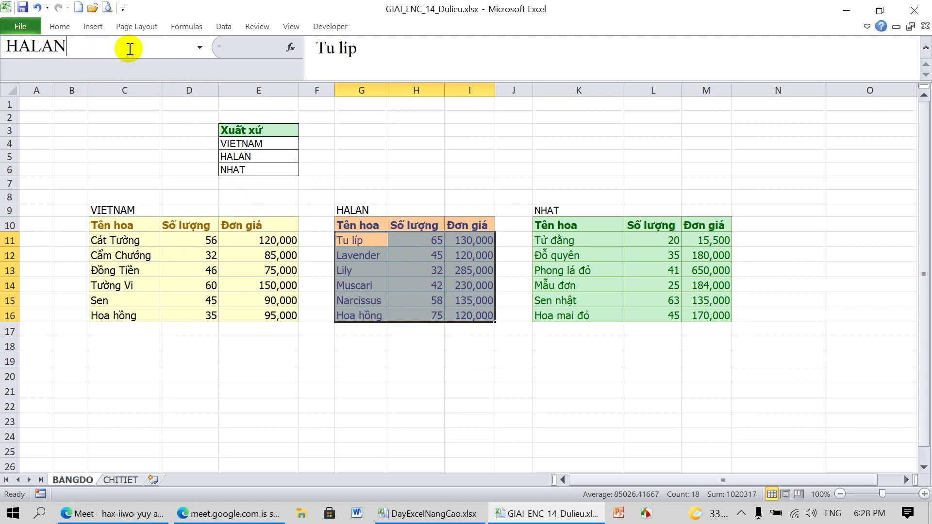
pyautogui.press('Return')
pyautogui.moveTo(544, 238)
pyautogui.mouseDown()
pyautogui.moveTo(676, 264)
pyautogui.moveTo(694, 313)
pyautogui.mouseUp()
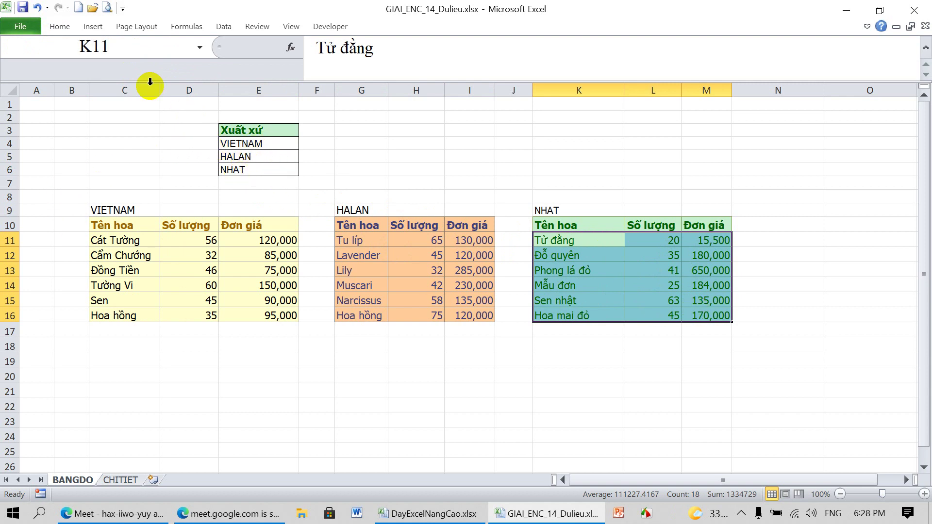
pyautogui.click(138, 43)
pyautogui.write('NHAT')
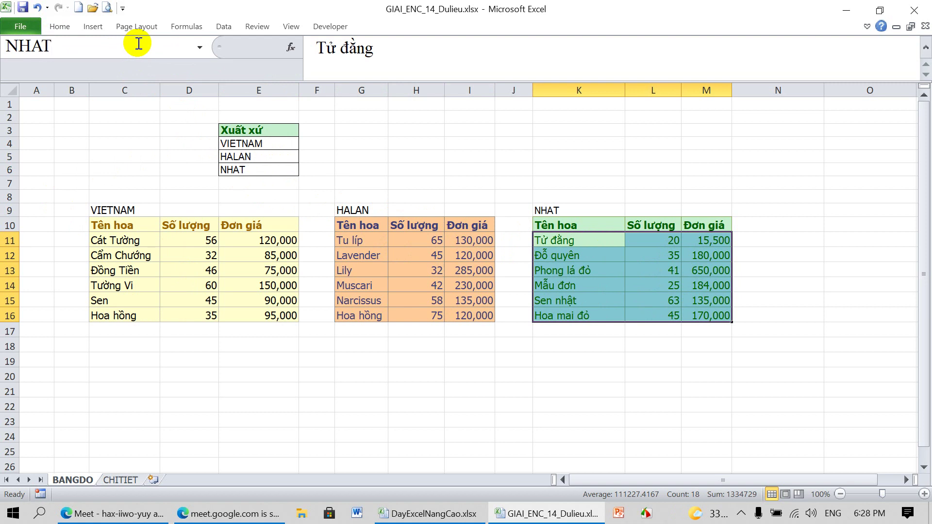
pyautogui.press('Return')
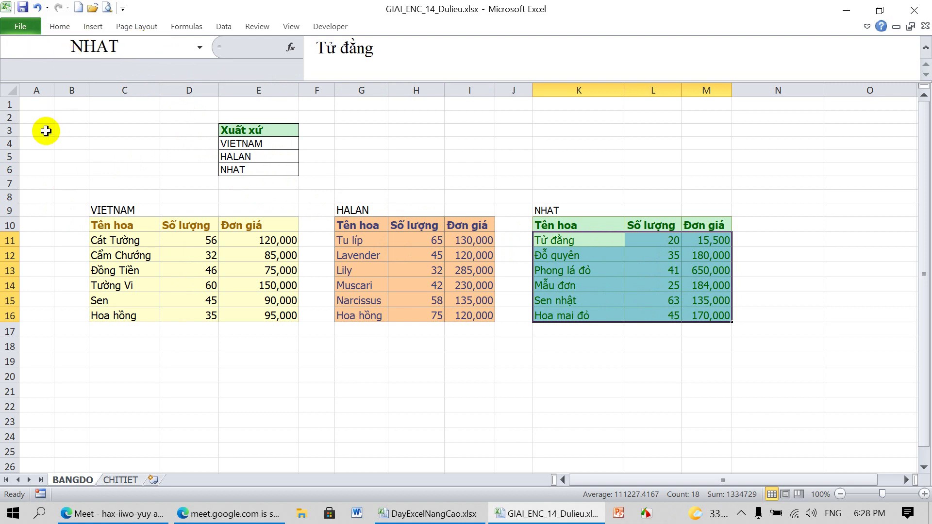
pyautogui.click(122, 481)
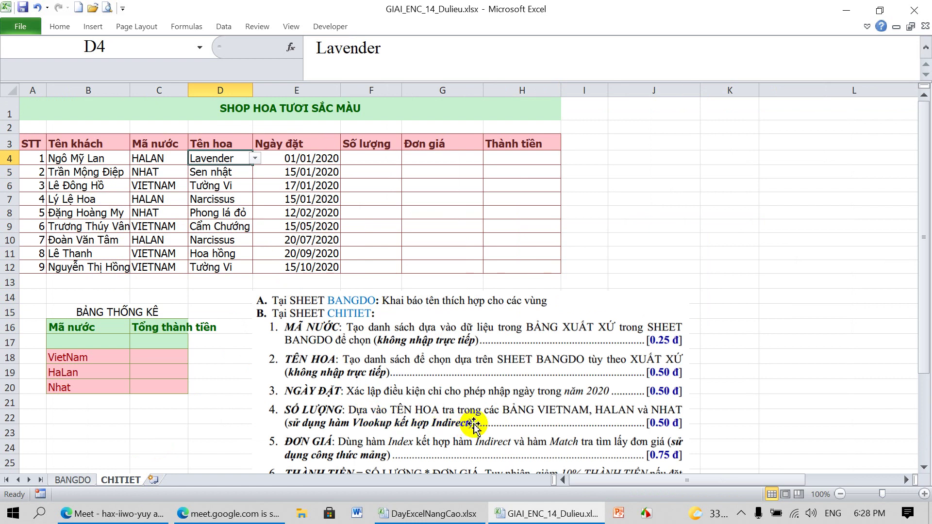
# Enter =VLOOKUP(D4,INDIRECT(C4),2,0) in F4 for the first order's quantity
pyautogui.click(380, 161)
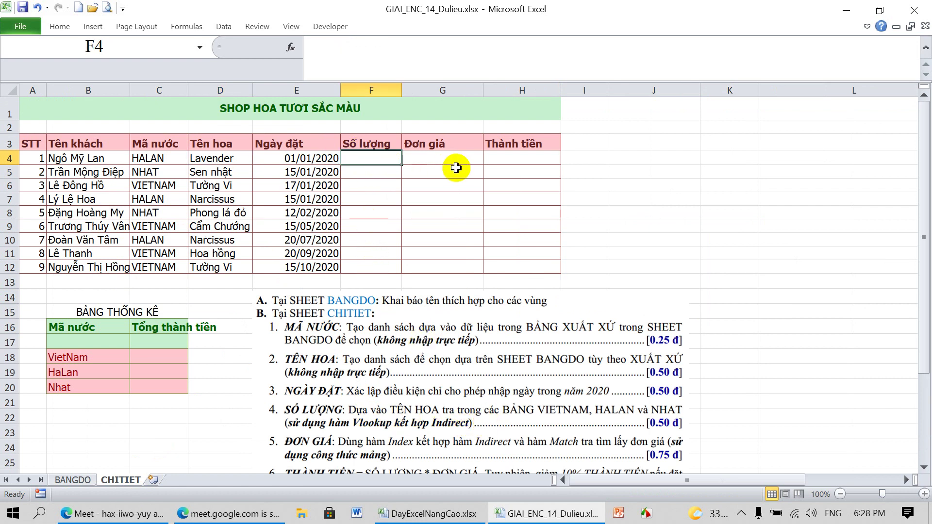
pyautogui.write('=')
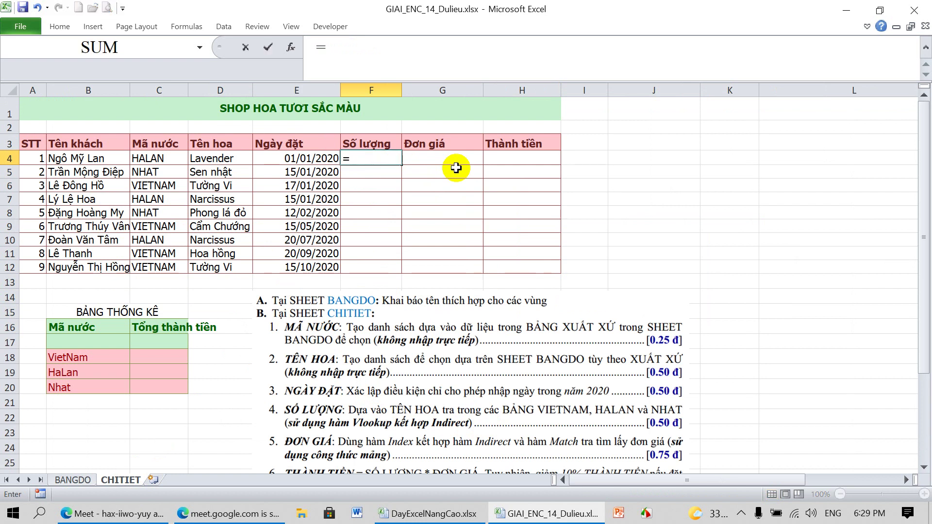
pyautogui.write('VLOOKUP(')
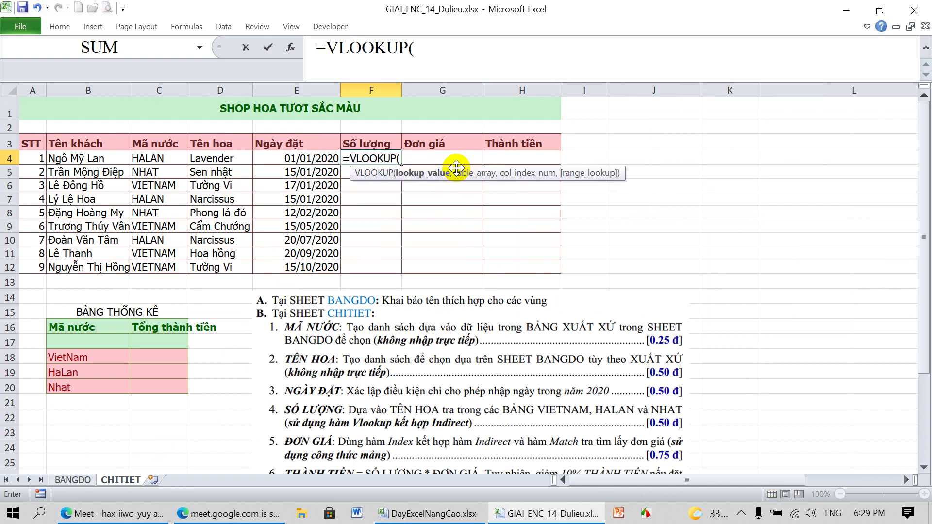
pyautogui.click(220, 159)
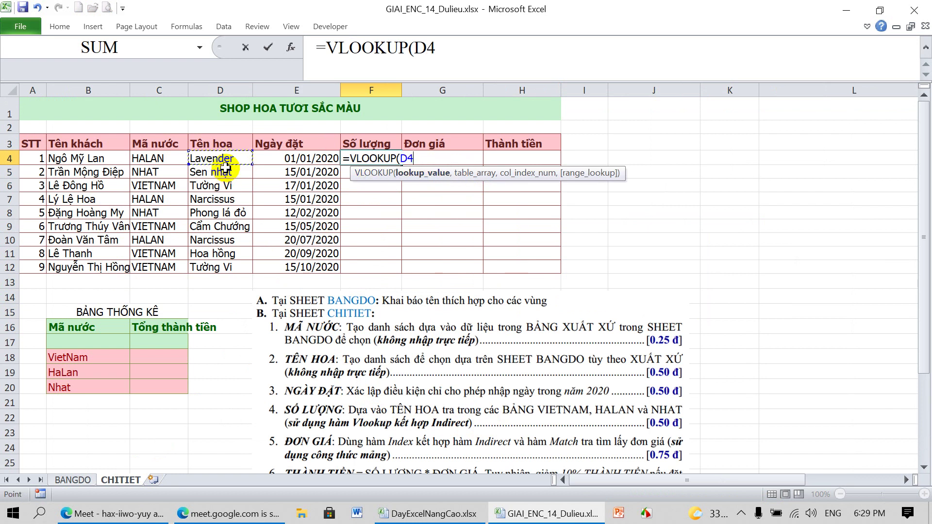
pyautogui.write(',')
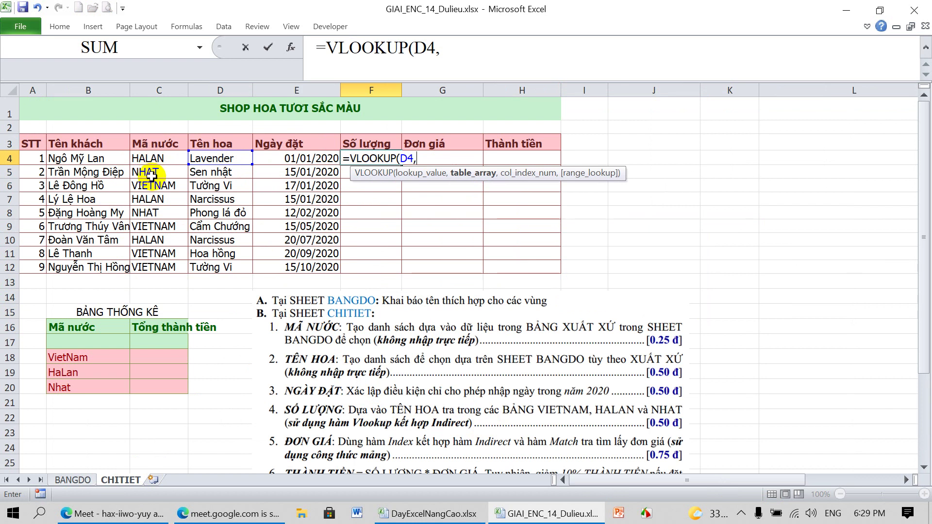
pyautogui.write('IND')
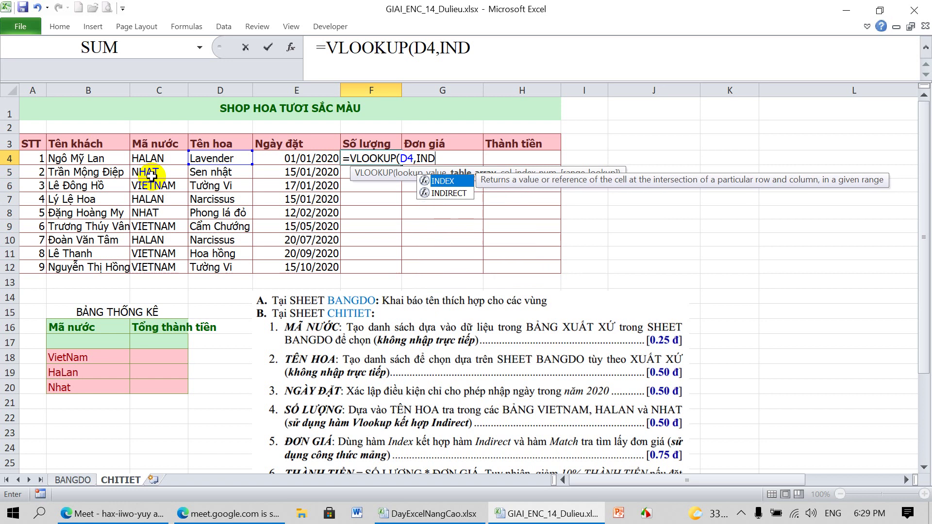
pyautogui.write('IRECT')
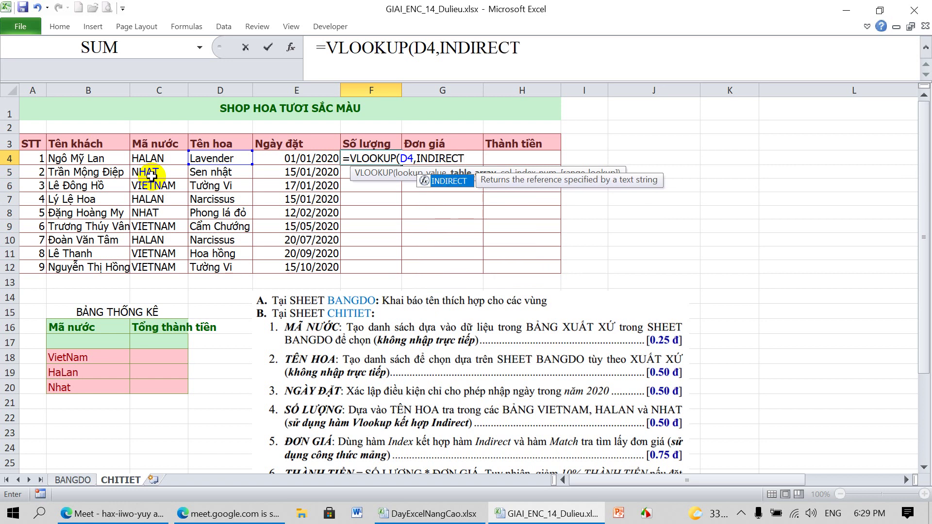
pyautogui.write('(')
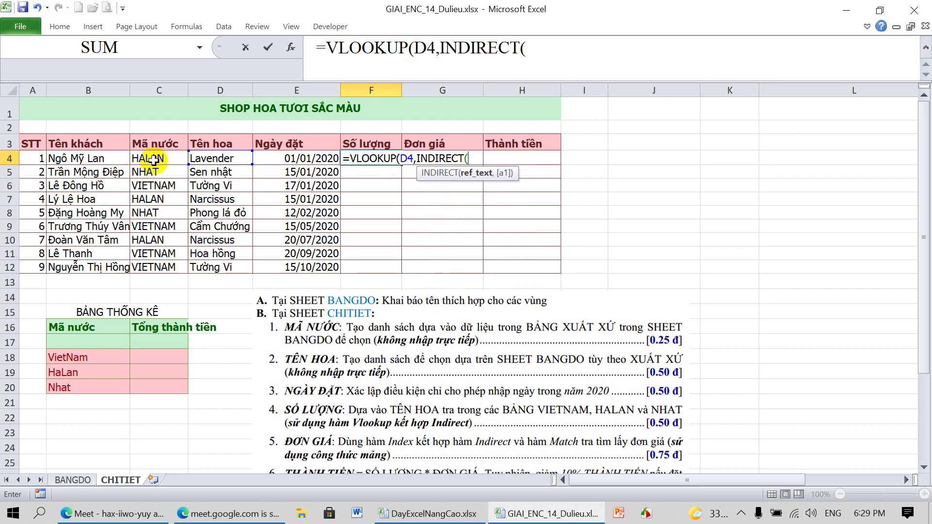
pyautogui.click(153, 159)
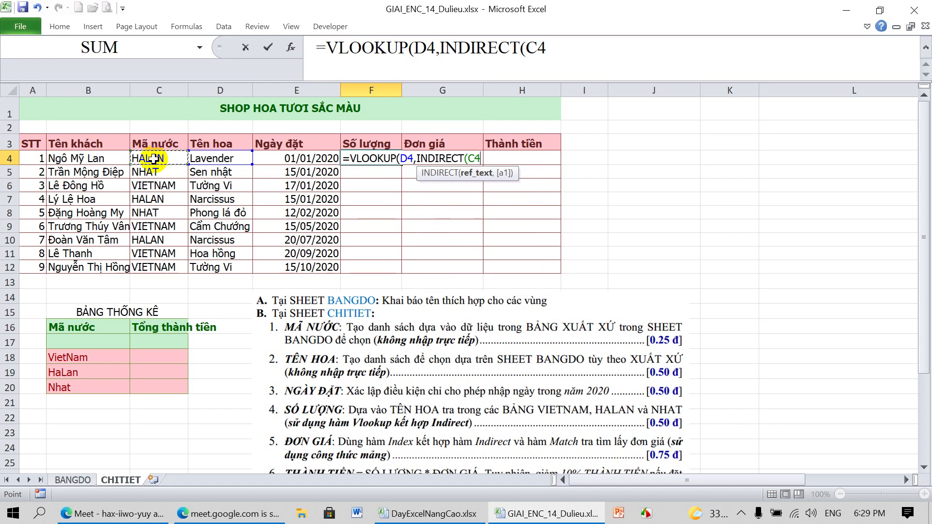
pyautogui.write(')')
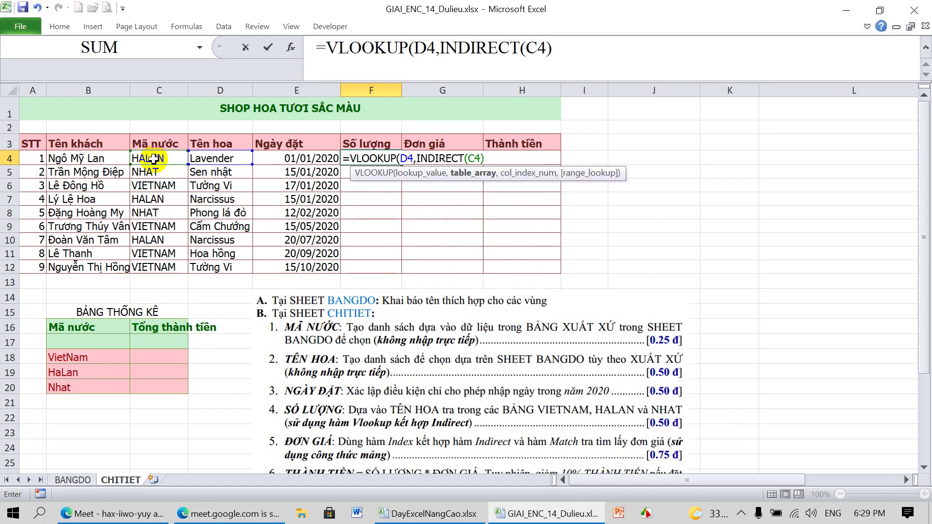
pyautogui.write(',2')
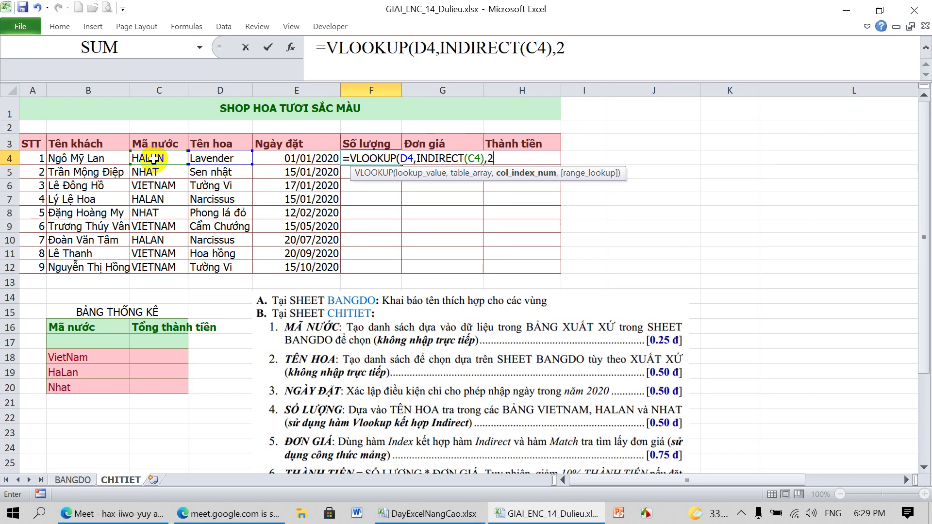
pyautogui.write(',0')
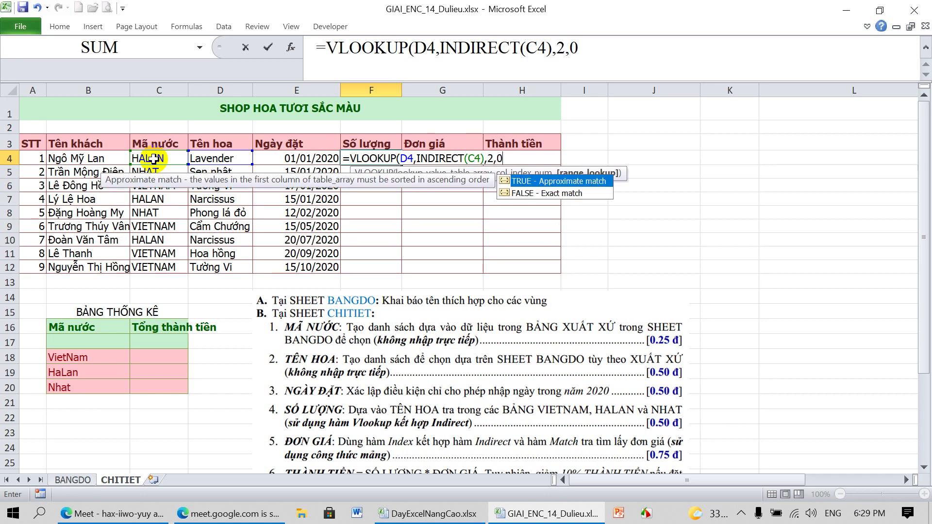
pyautogui.write(')')
pyautogui.press('Return')
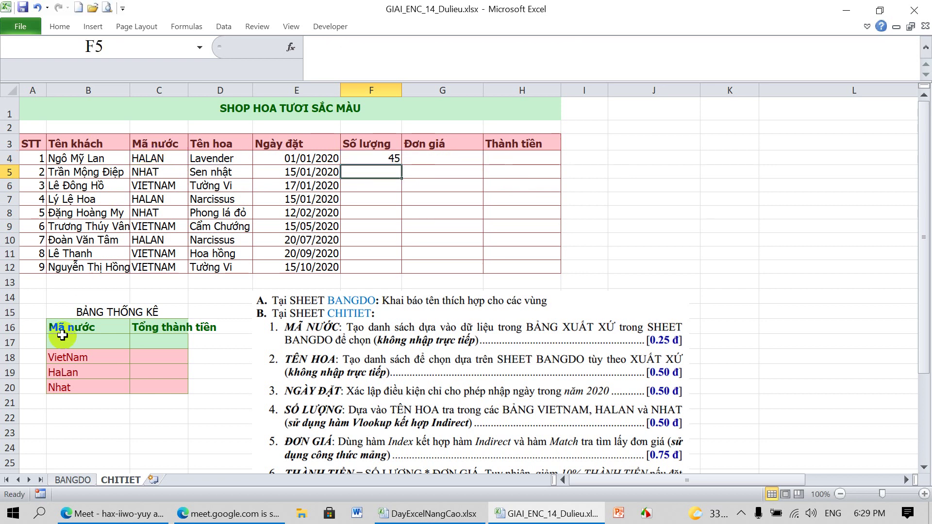
# Copy the F4 quantity formula down through F12 on CHITIET
pyautogui.click(77, 480)
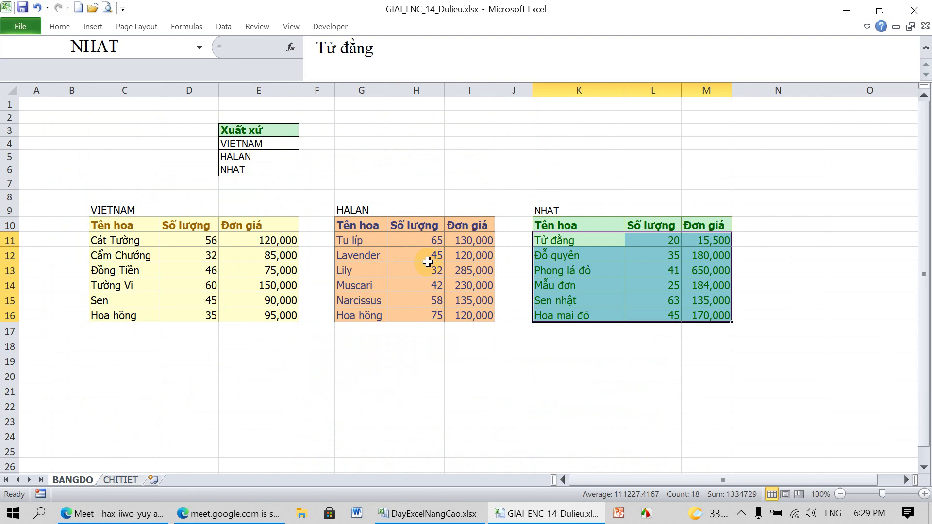
pyautogui.click(128, 481)
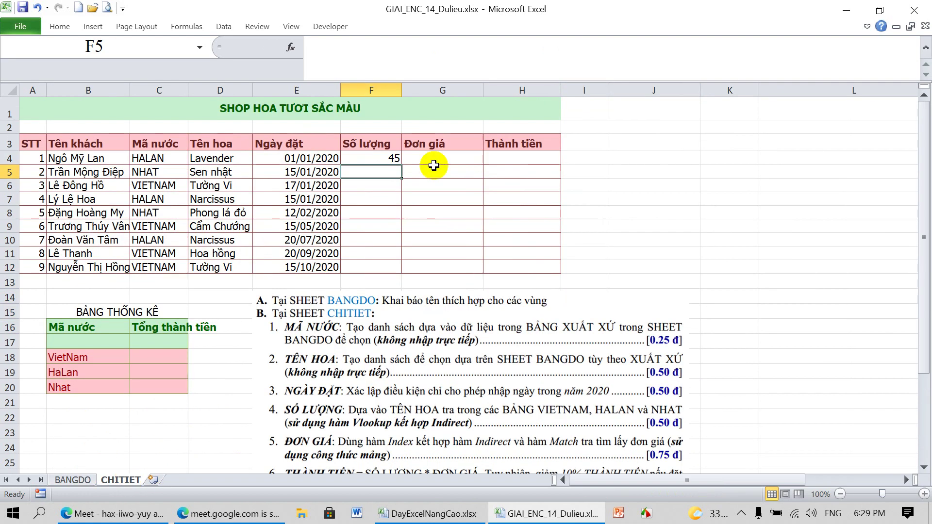
pyautogui.click(398, 164)
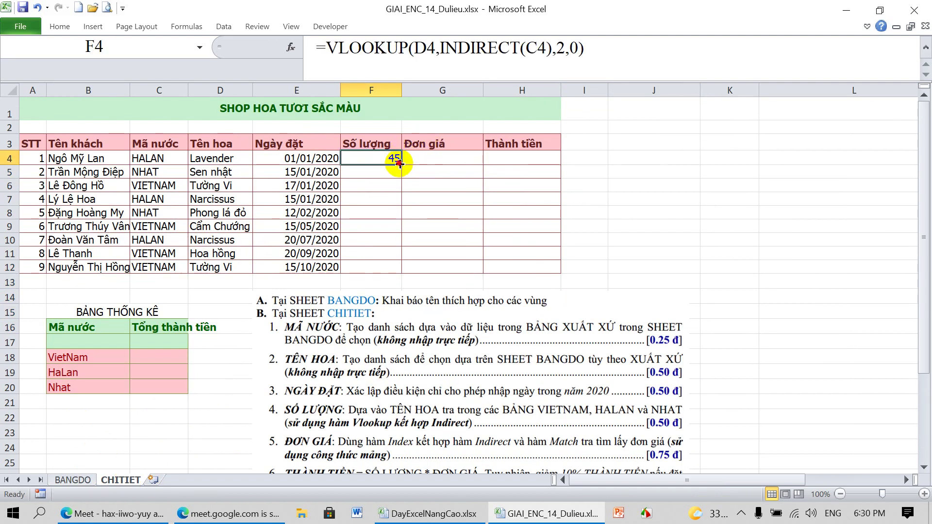
pyautogui.doubleClick(400, 164)
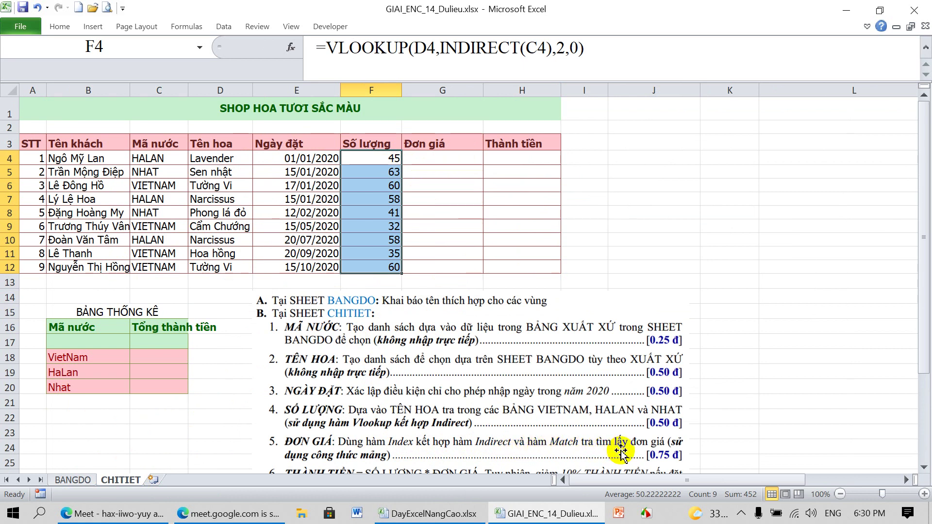
pyautogui.click(685, 224)
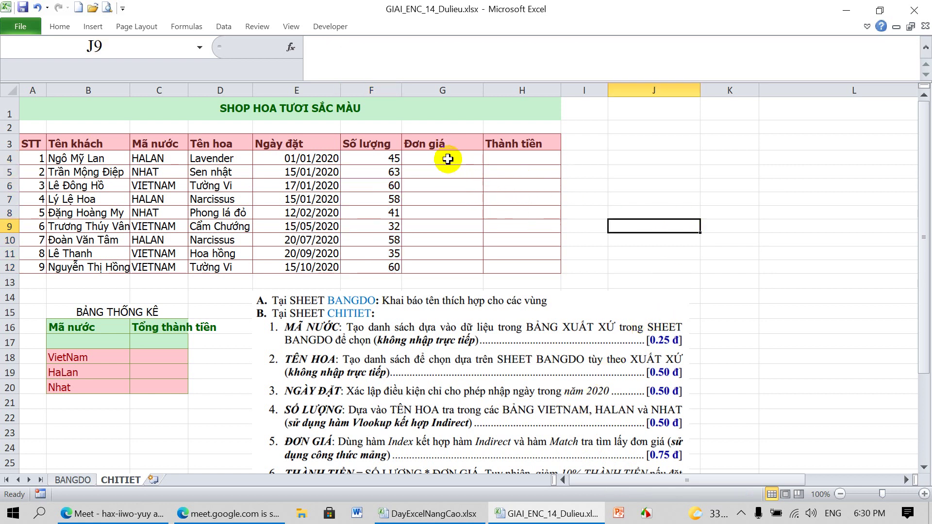
# For G4:G12, type =INDEX(INDIRECT(C4:C12), and begin the MATCH( part
pyautogui.moveTo(440, 157); pyautogui.dragTo(435, 263)
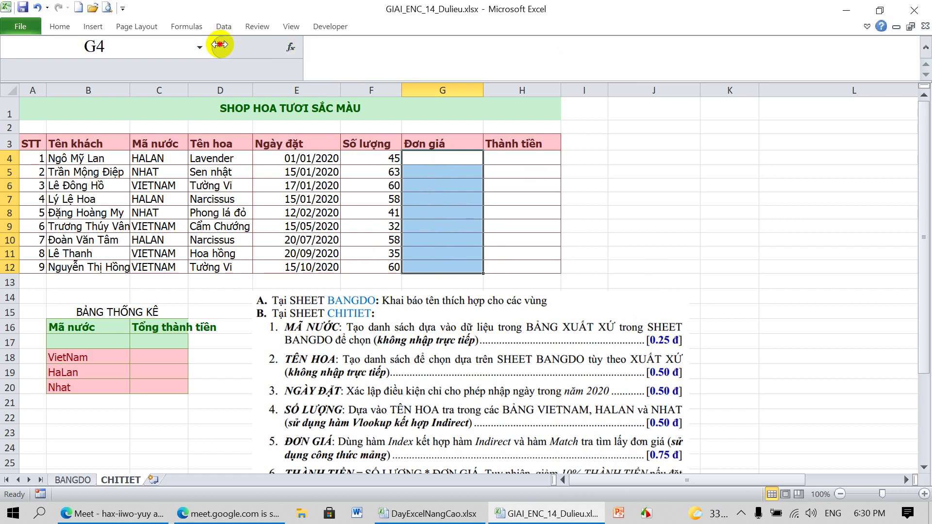
pyautogui.moveTo(220, 44); pyautogui.dragTo(100, 44)
pyautogui.click(235, 53)
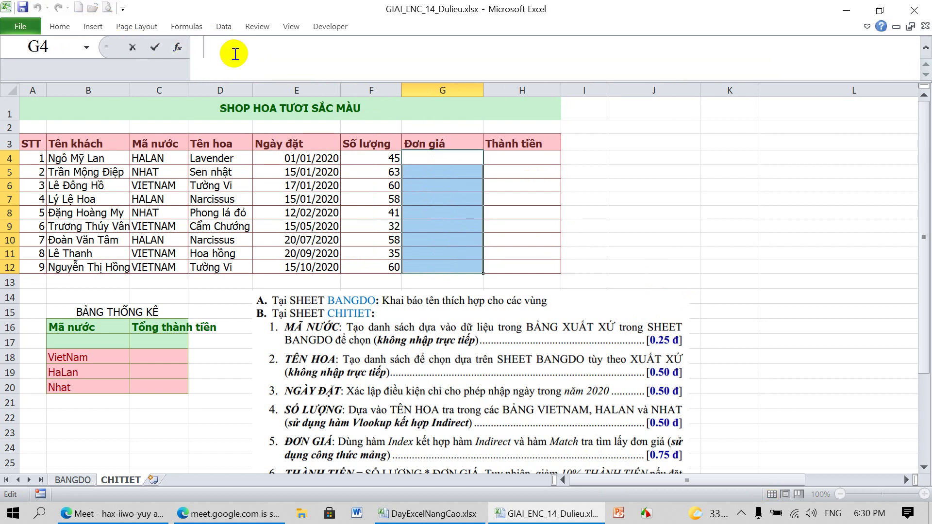
pyautogui.write('=IN')
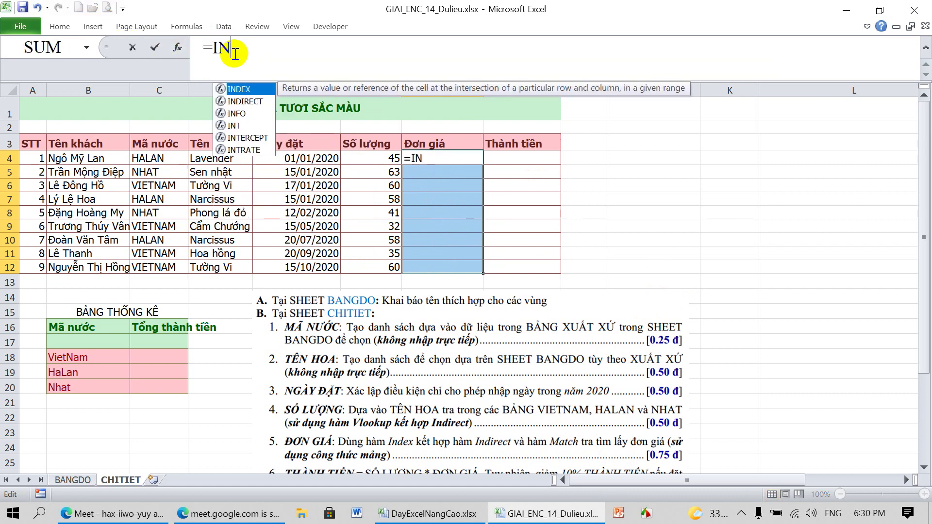
pyautogui.write('DEX(')
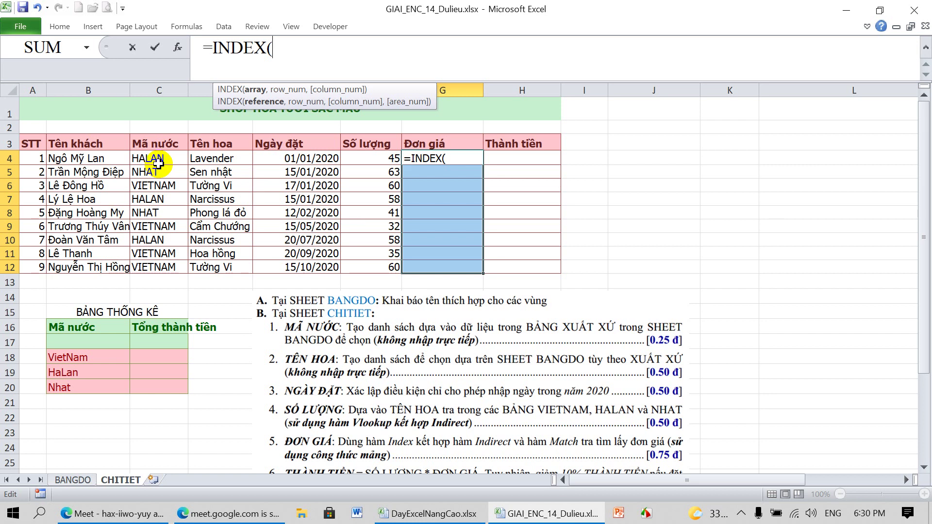
pyautogui.write('IN')
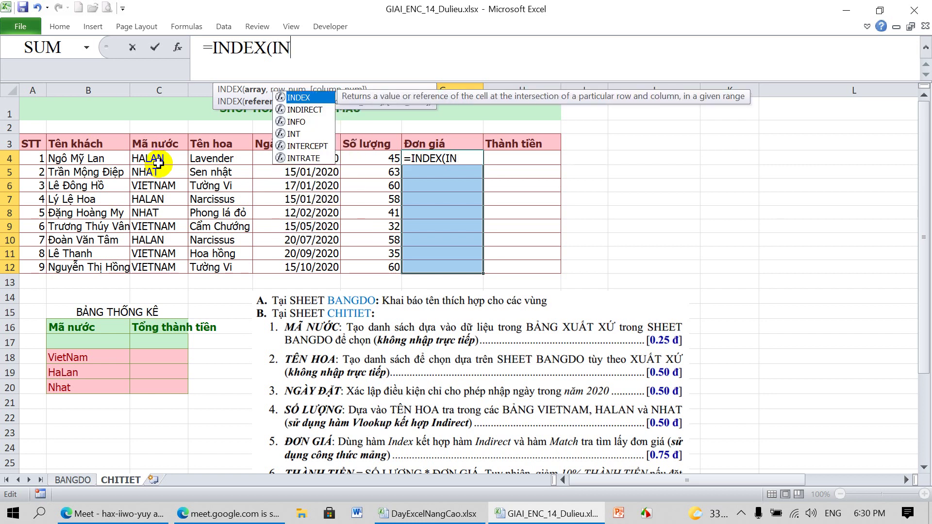
pyautogui.write('DIRECT')
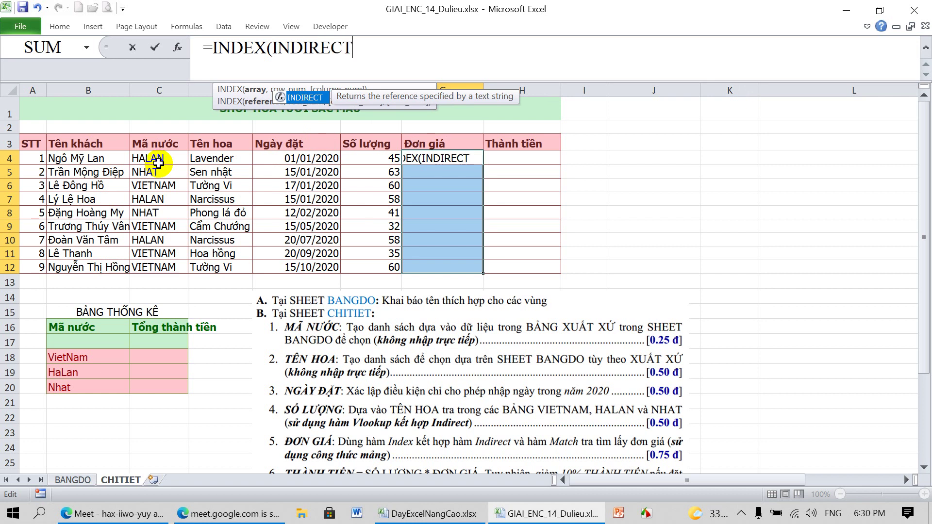
pyautogui.write('(')
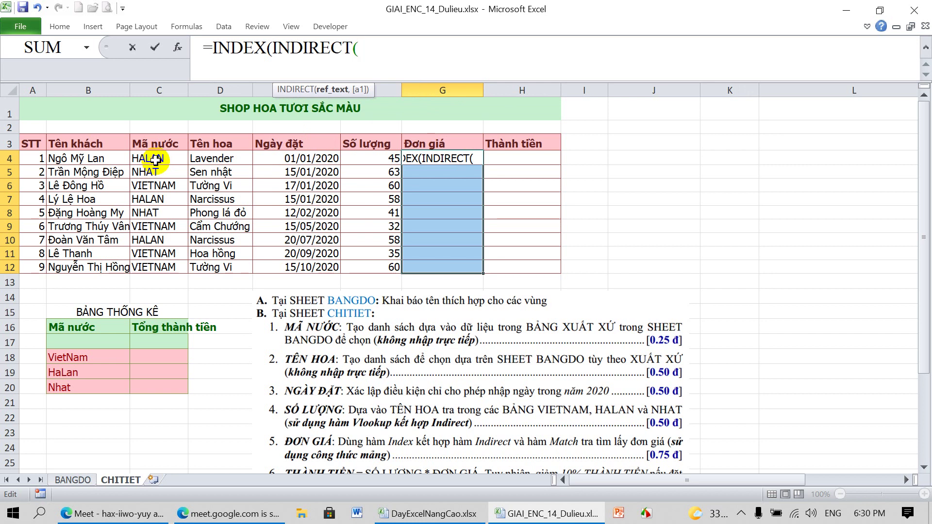
pyautogui.moveTo(155, 159); pyautogui.dragTo(157, 262)
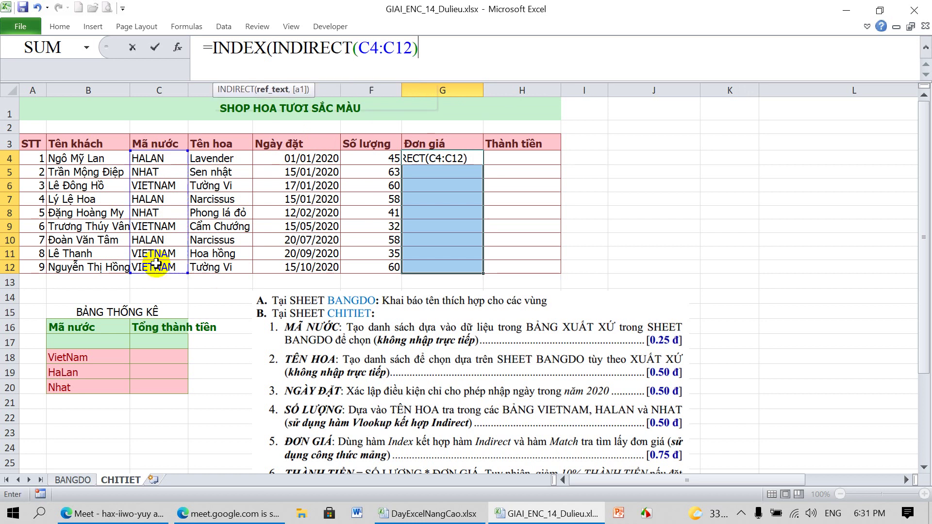
pyautogui.write(',')
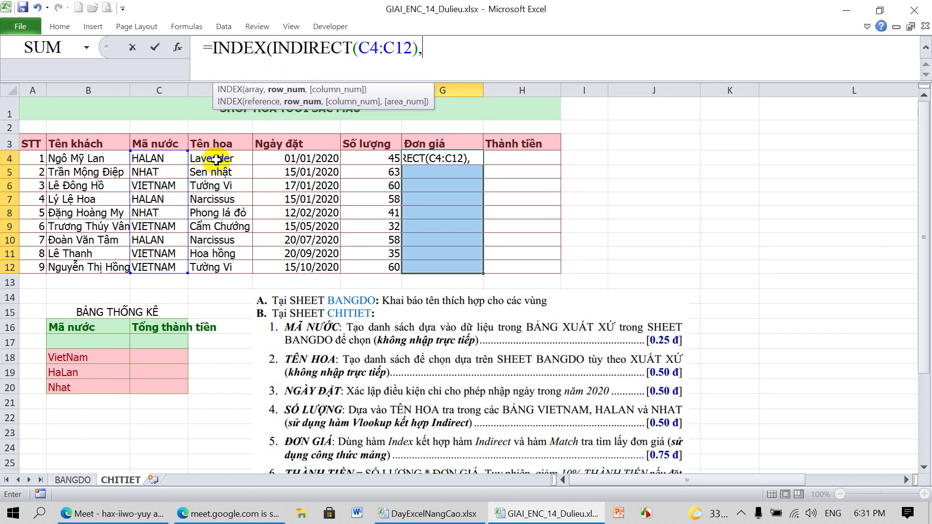
pyautogui.write('MATCH')
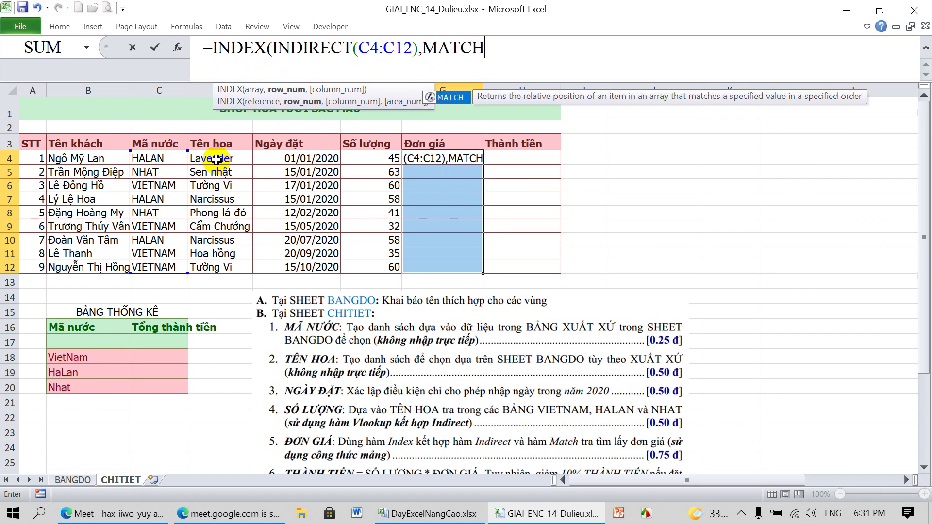
pyautogui.write('(')
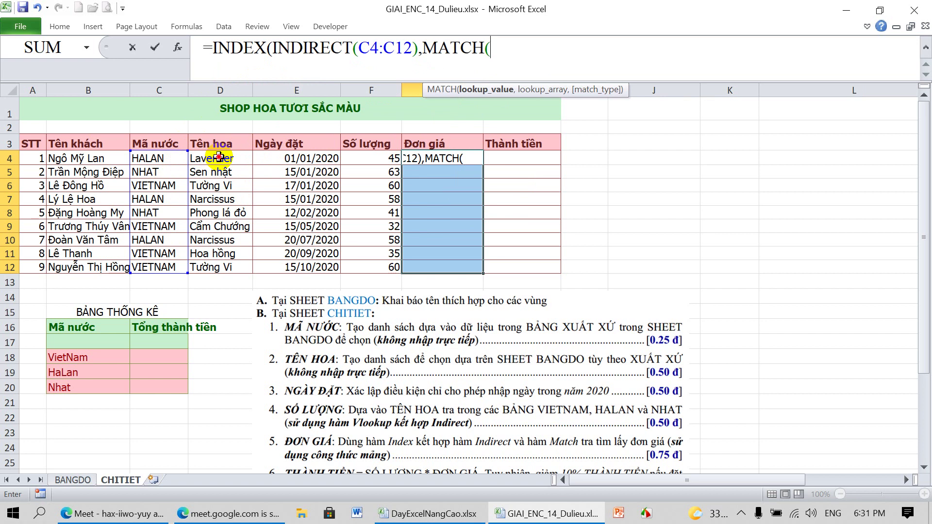
# Complete =INDEX(INDIRECT(C4:C12),MATCH(D4:D12,INDIRECT("TEN"&C4:C12),0),3) as an array formula in G4:G12
pyautogui.moveTo(220, 156); pyautogui.dragTo(220, 263)
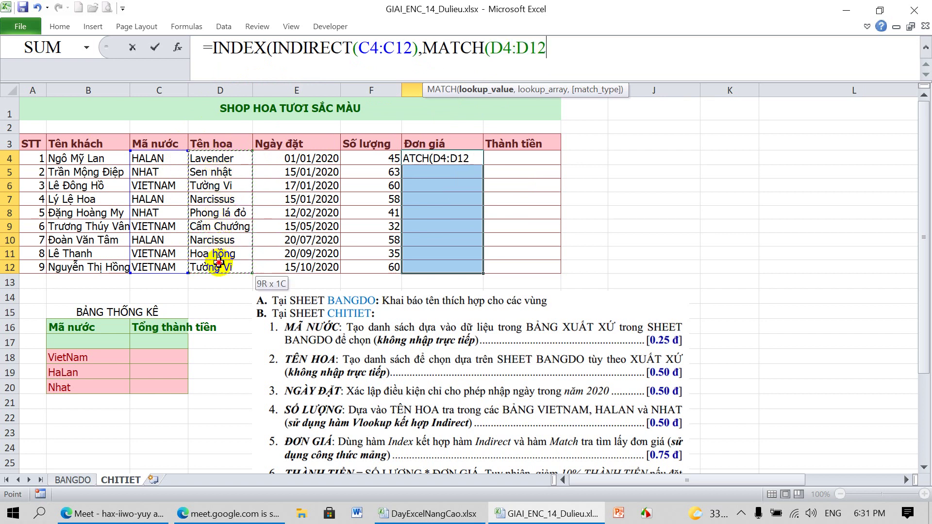
pyautogui.write(',')
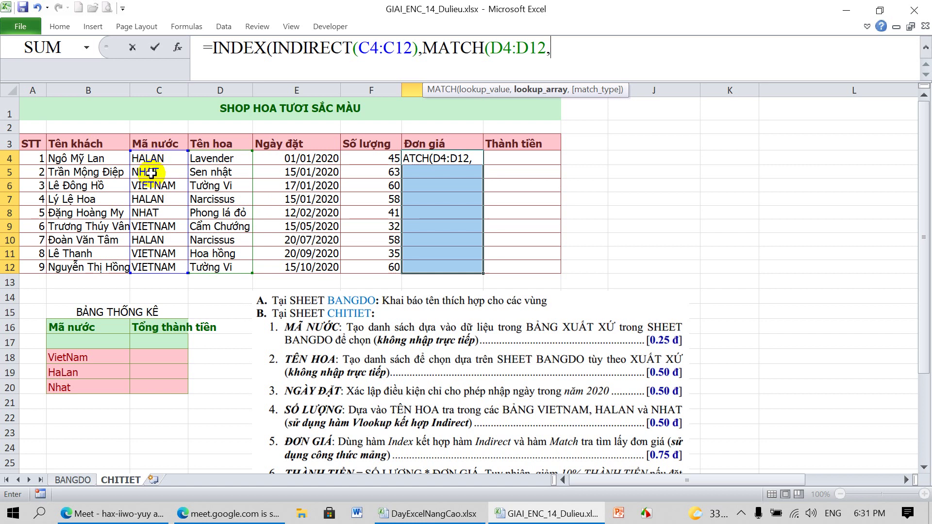
pyautogui.write('IND')
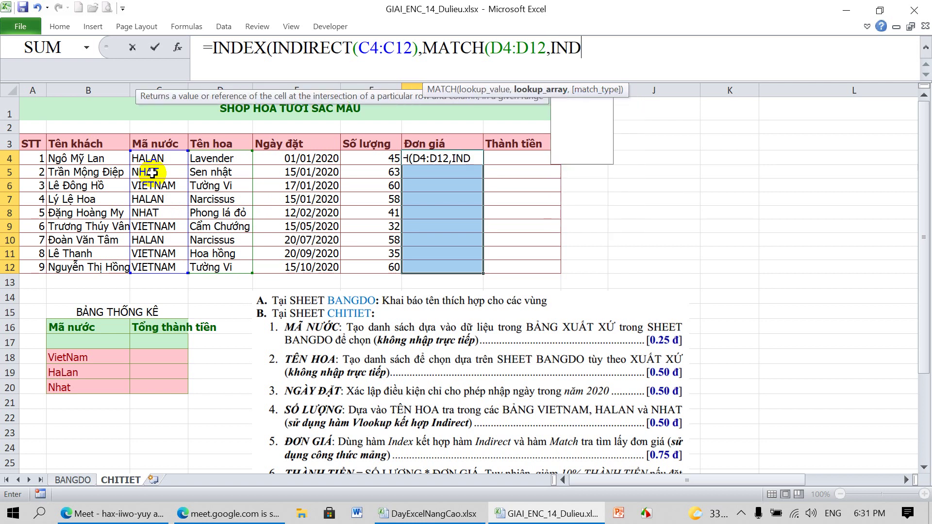
pyautogui.write('IRECT')
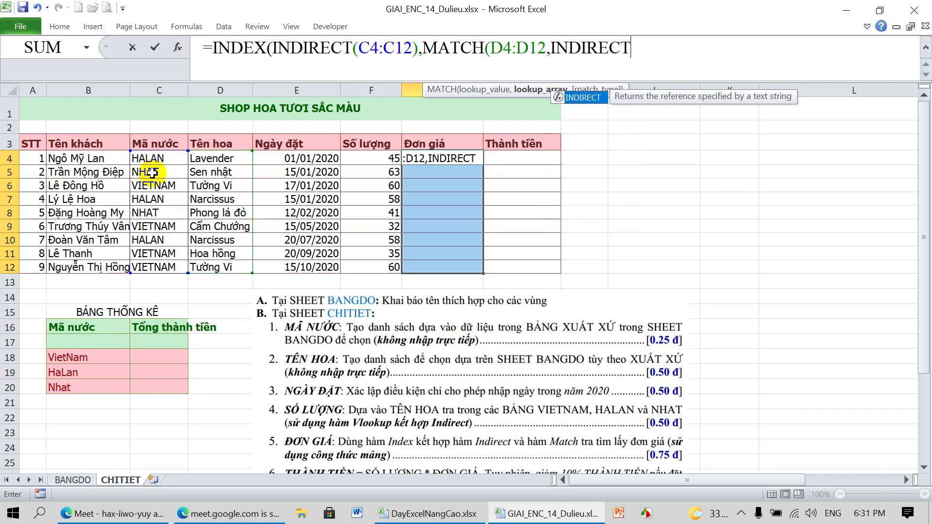
pyautogui.write('(')
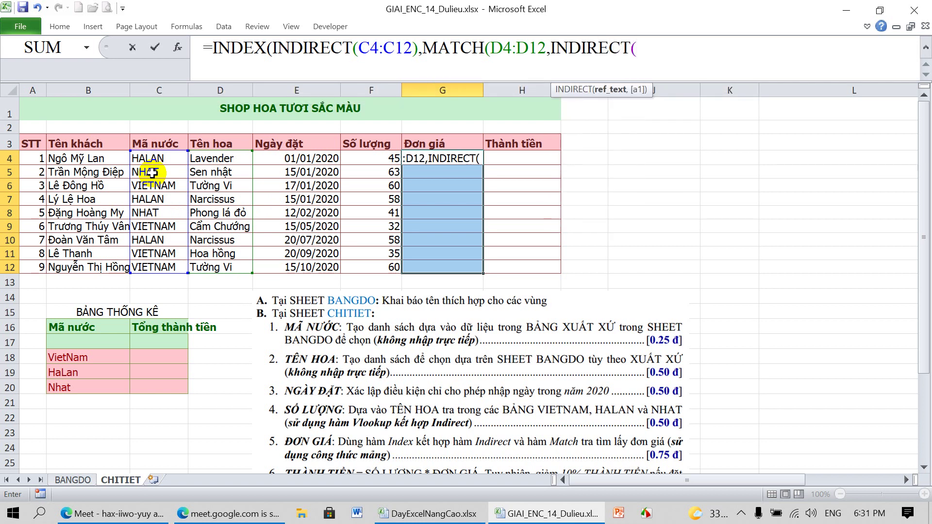
pyautogui.write('"')
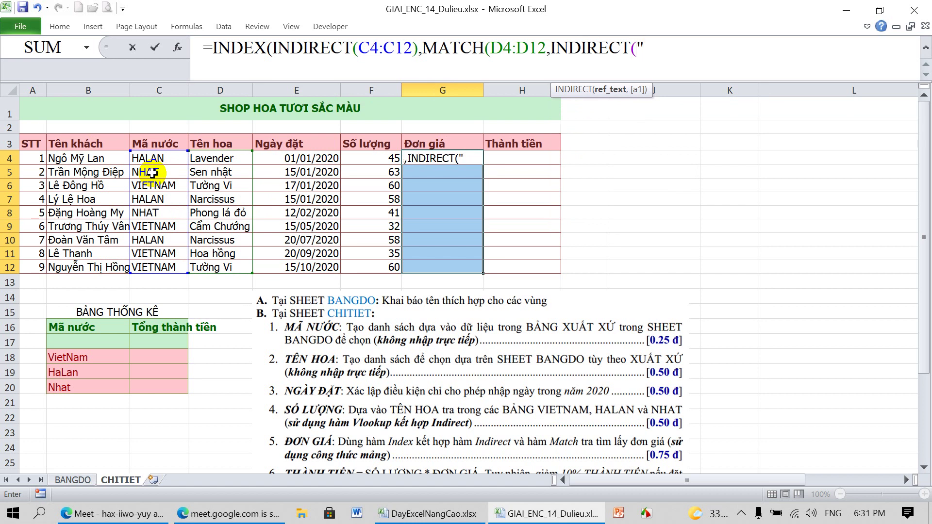
pyautogui.write('TEN')
pyautogui.write('"&')
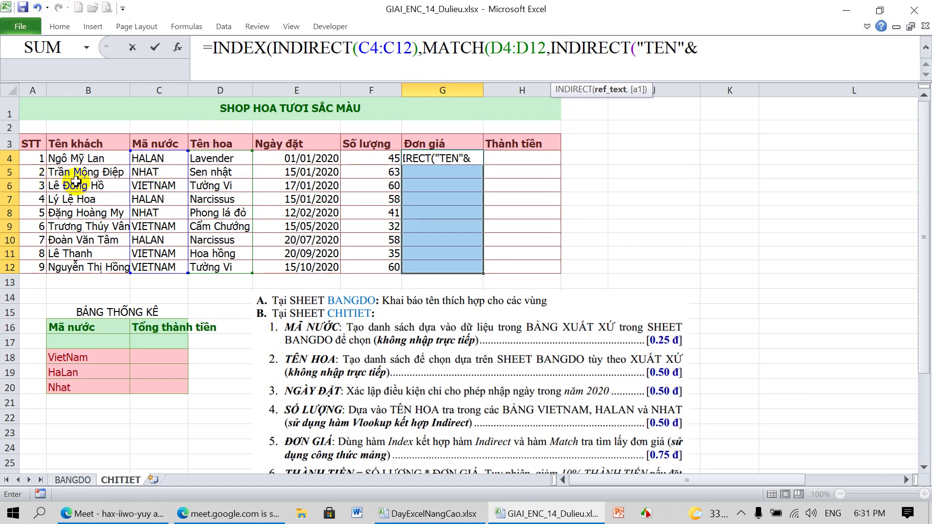
pyautogui.moveTo(153, 157); pyautogui.dragTo(154, 264)
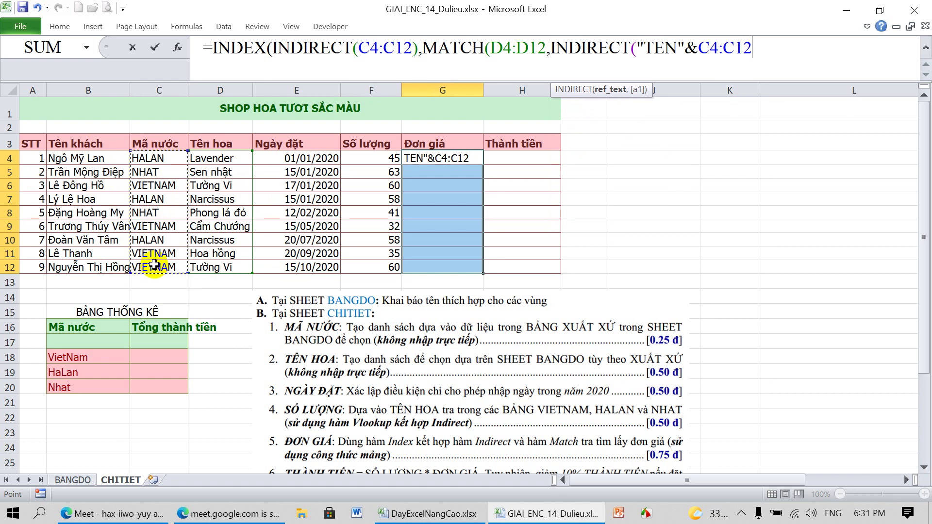
pyautogui.write(')')
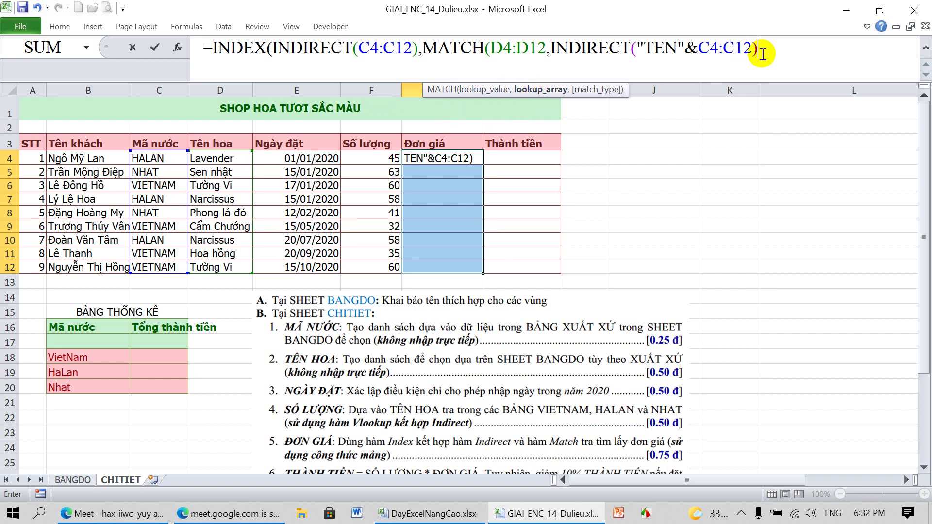
pyautogui.write(',0')
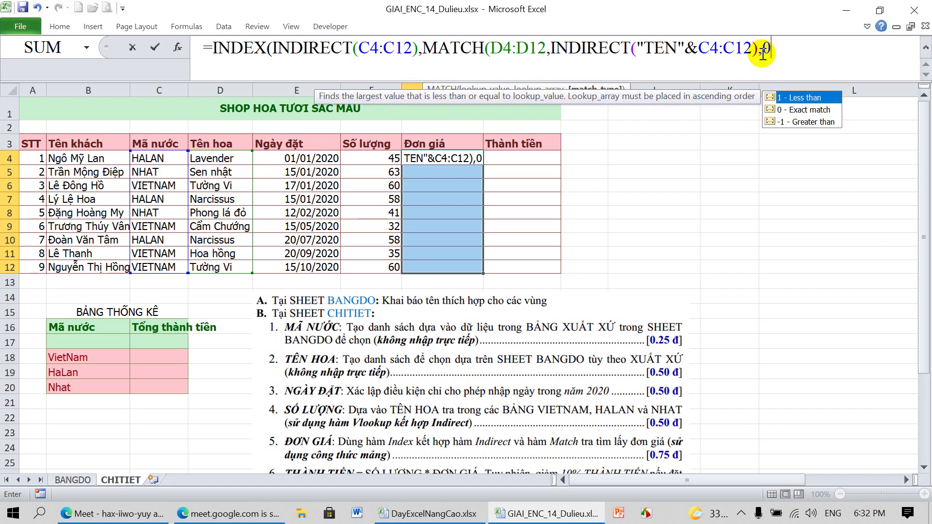
pyautogui.write(')')
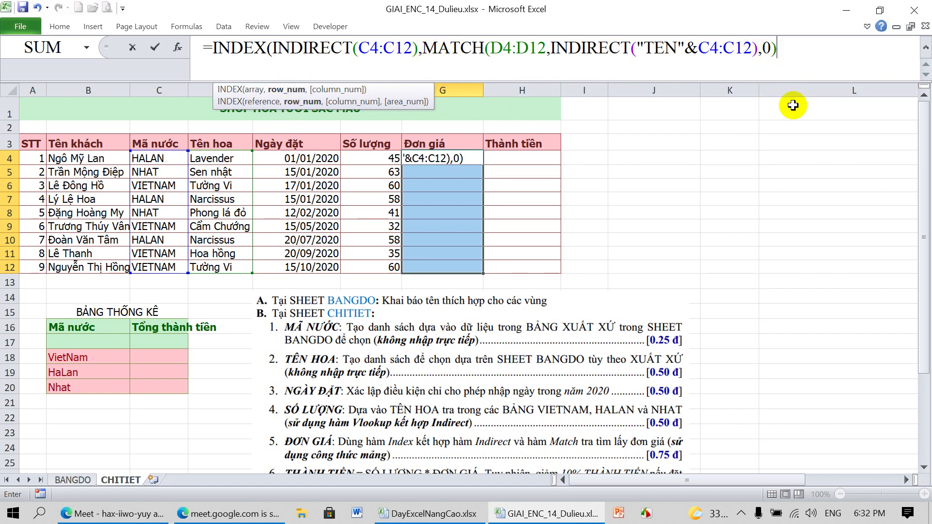
pyautogui.write(',')
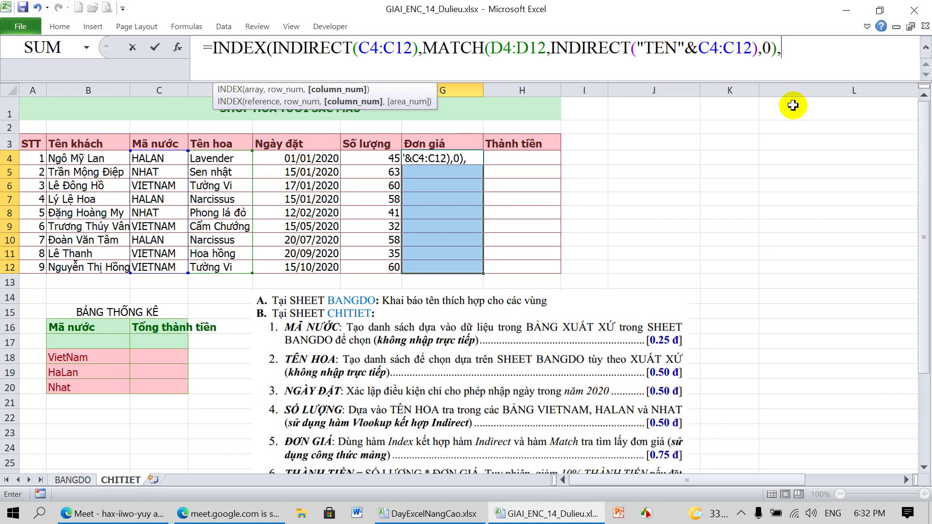
pyautogui.write('3')
pyautogui.write(')')
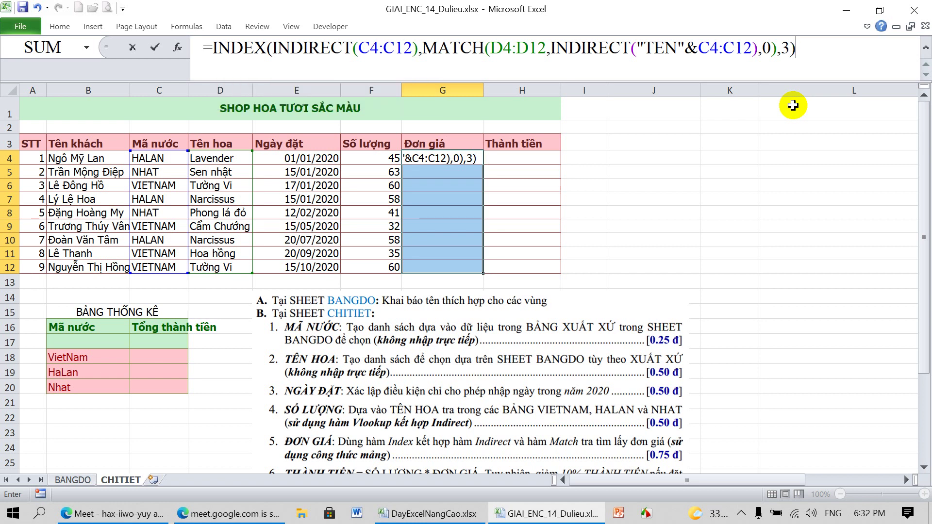
pyautogui.hotkey('ctrl', 'shift', 'Return')
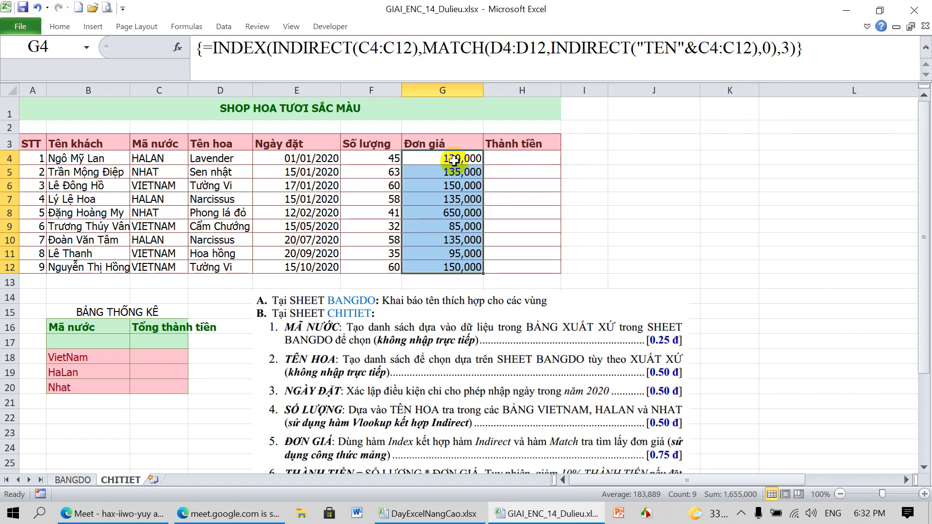
pyautogui.click(75, 479)
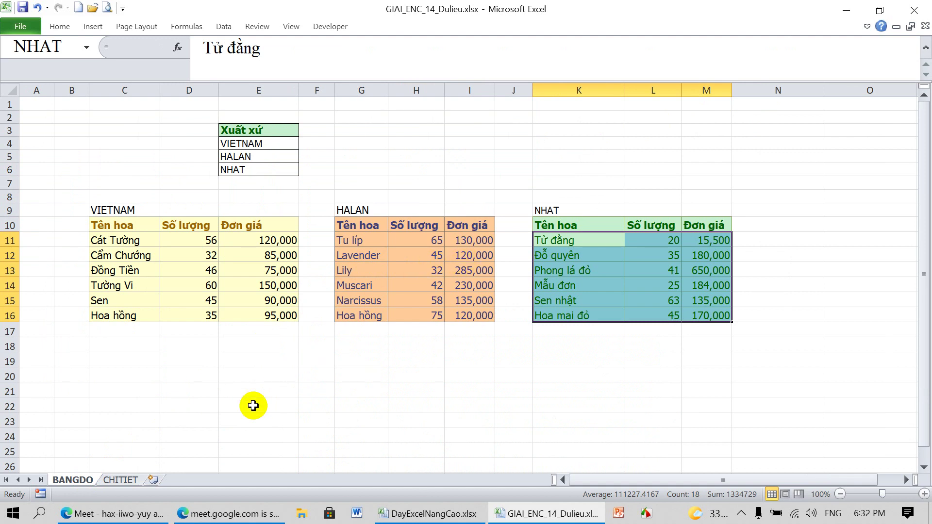
# Drag the exercise instructions picture on CHITIET down below row 13
pyautogui.click(120, 480)
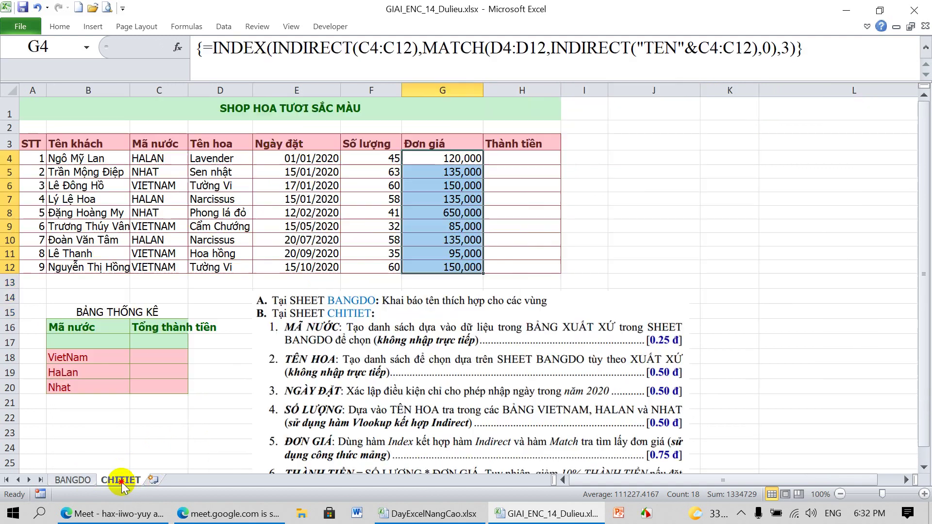
pyautogui.click(423, 360)
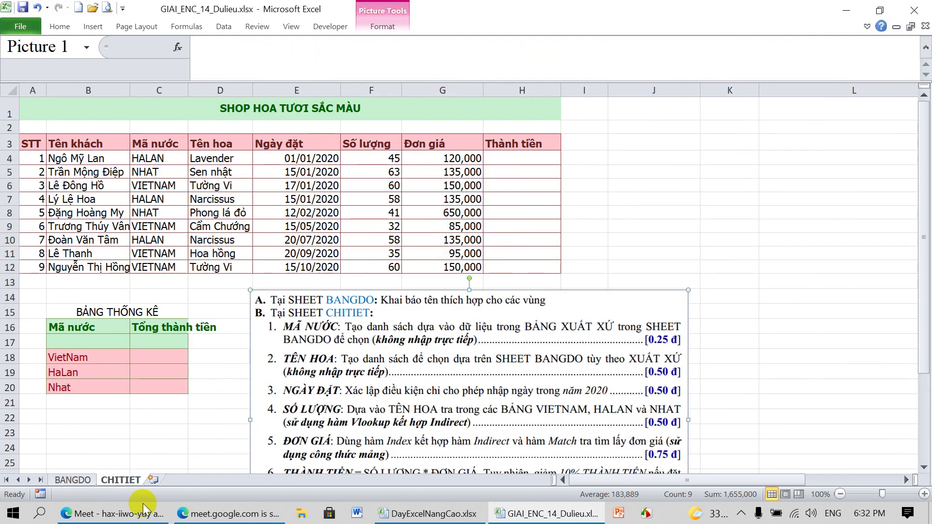
pyautogui.click(132, 514)
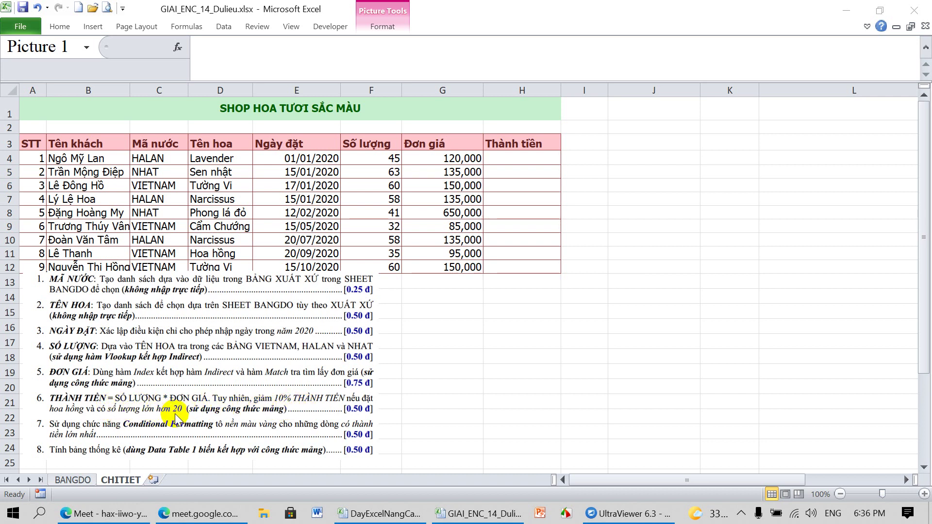
pyautogui.click(199, 286)
pyautogui.moveTo(253, 277); pyautogui.dragTo(234, 287)
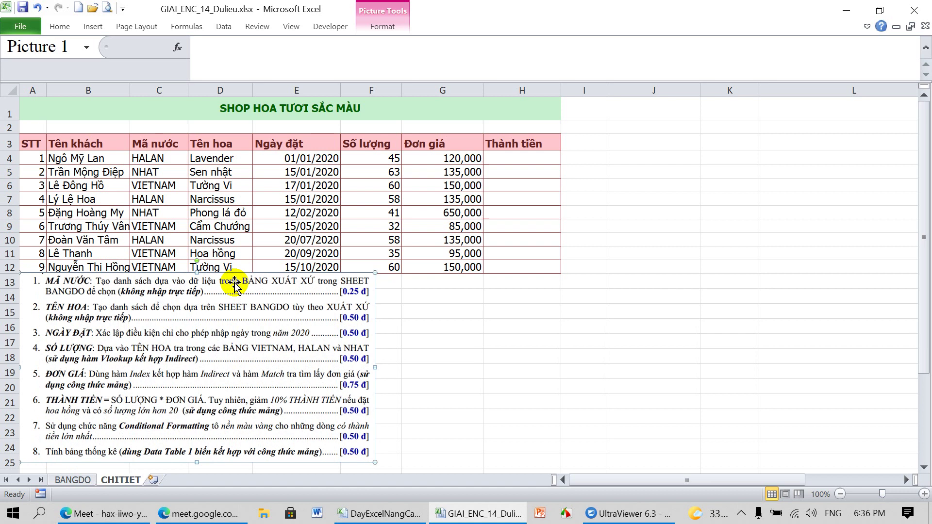
pyautogui.moveTo(234, 286); pyautogui.dragTo(230, 299)
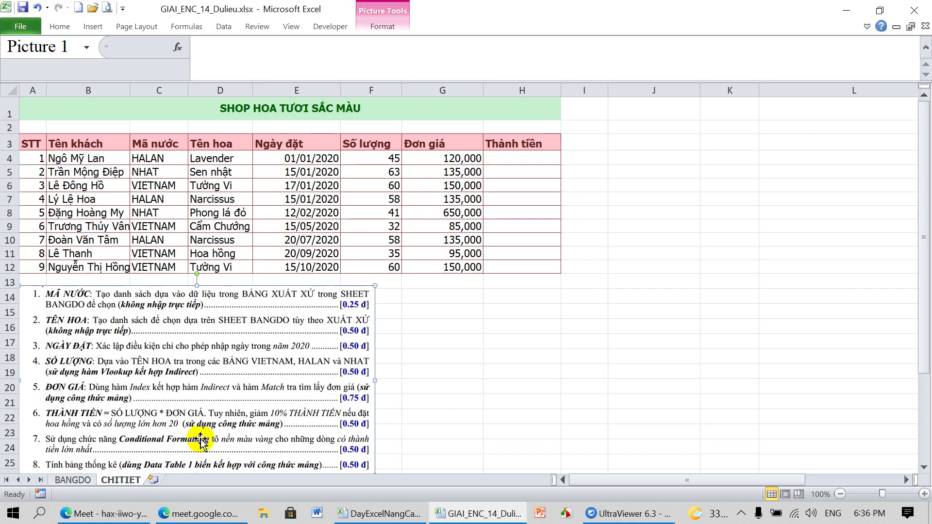
# Check the BANGDO lookup tables, then return to CHITIET at cell H4
pyautogui.click(83, 481)
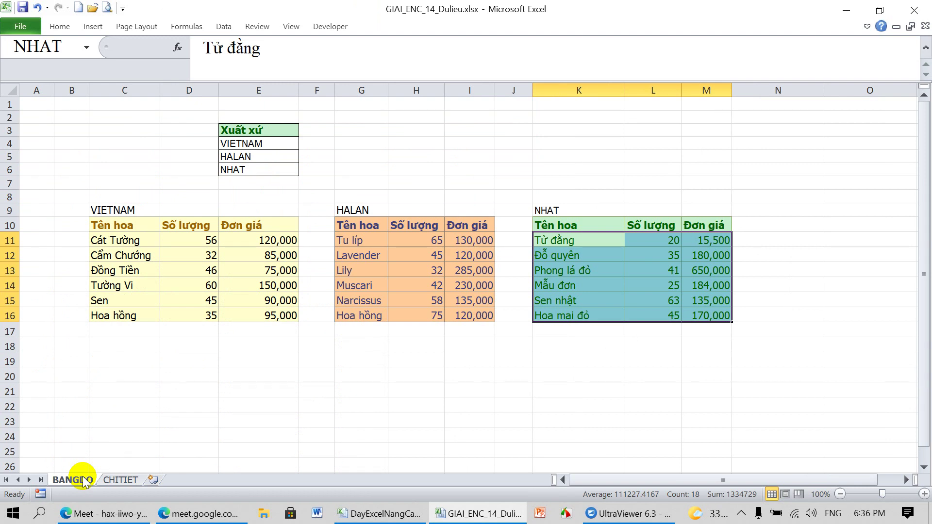
pyautogui.click(116, 480)
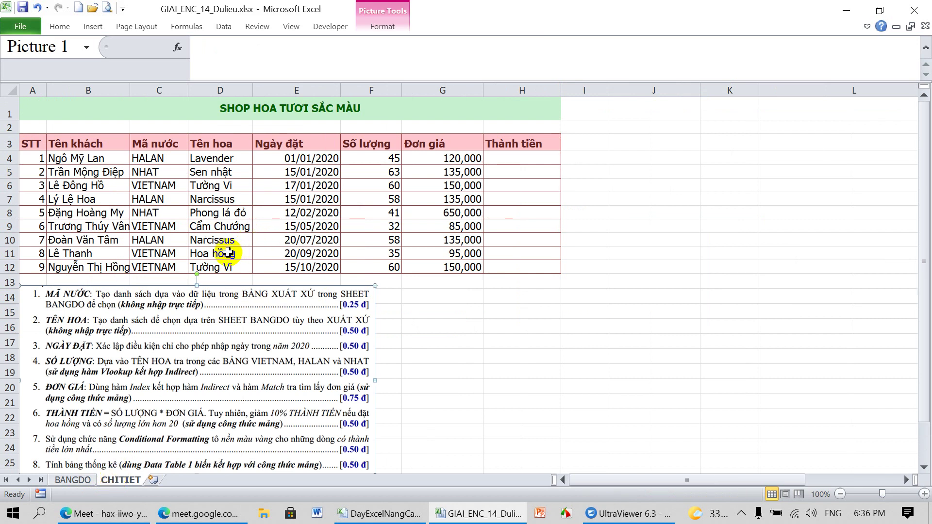
pyautogui.click(527, 160)
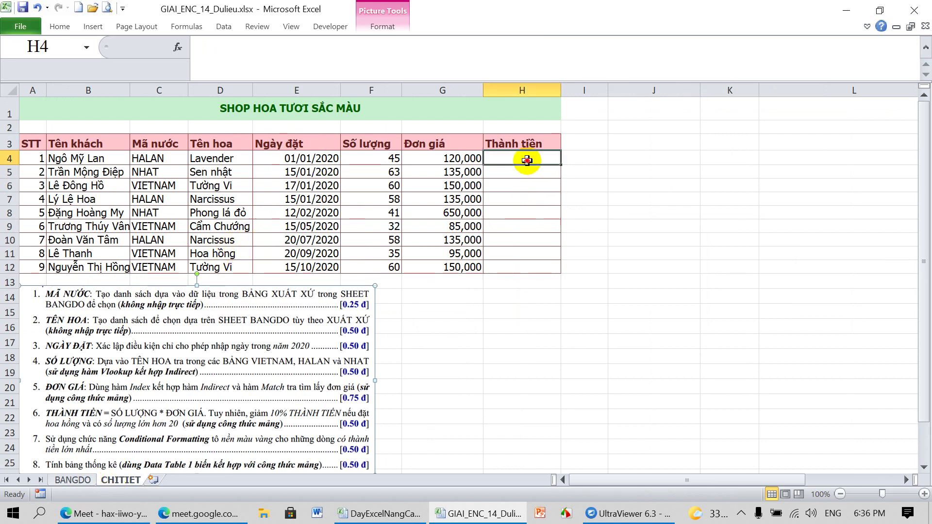
# Select the Thành tiền range H4:H12 and start editing its formula
pyautogui.moveTo(526, 160); pyautogui.dragTo(525, 211)
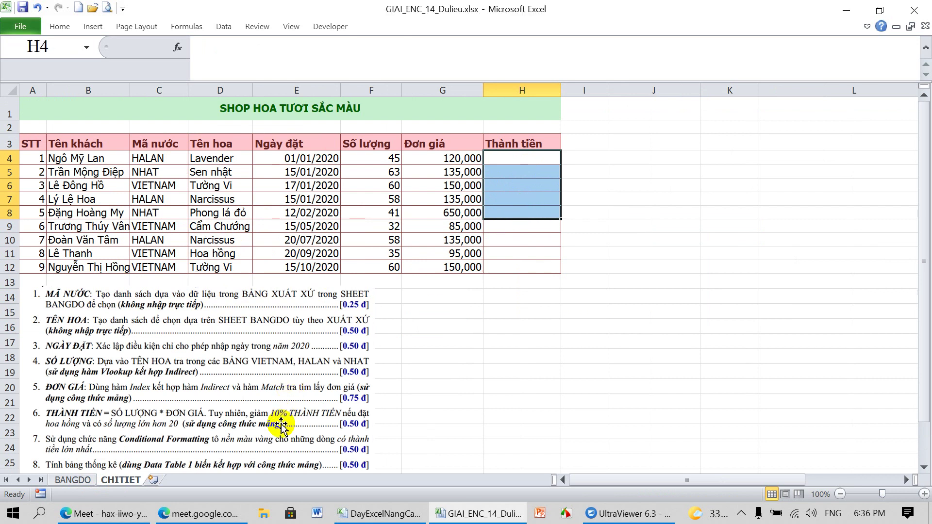
pyautogui.click(539, 339)
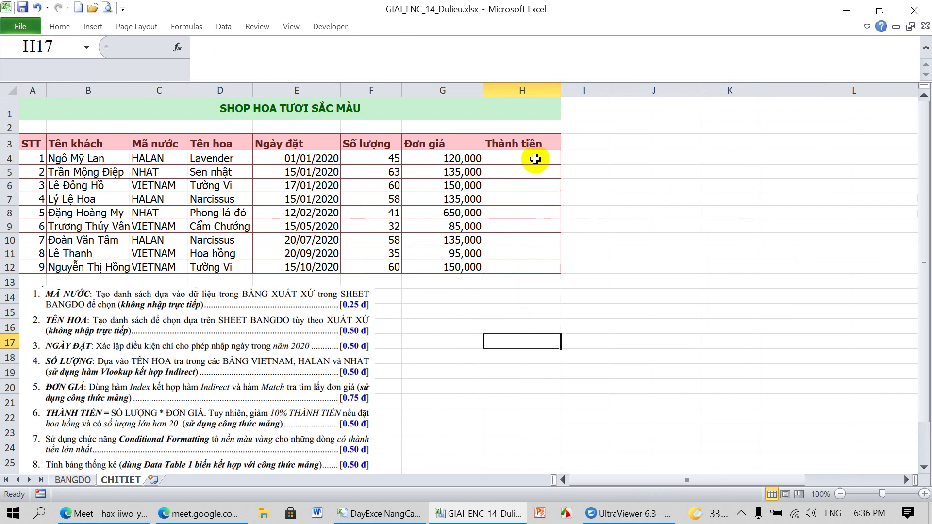
pyautogui.moveTo(535, 161); pyautogui.dragTo(521, 268)
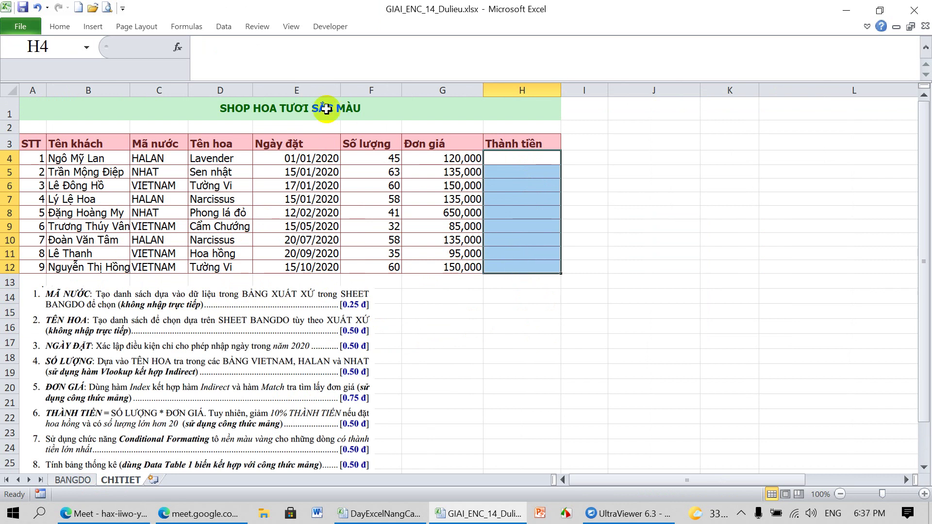
pyautogui.click(278, 66)
pyautogui.write('đ')
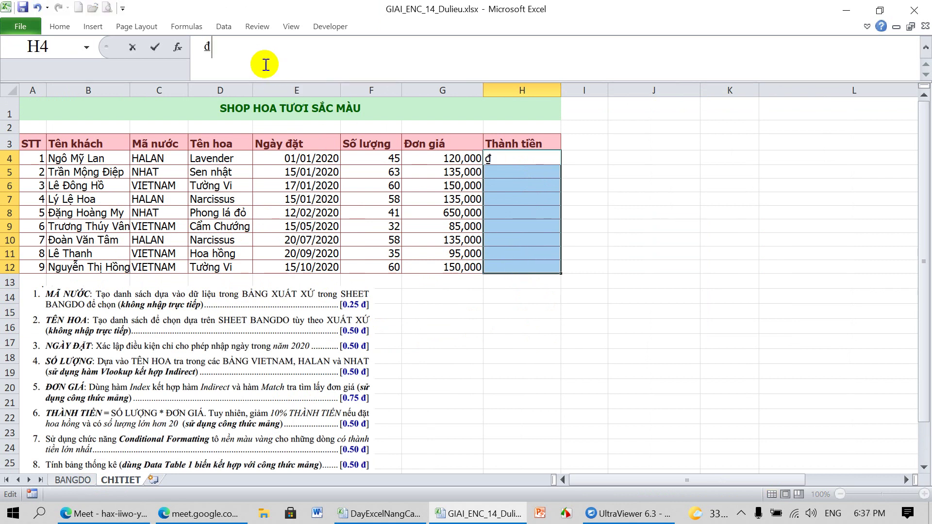
pyautogui.moveTo(376, 159); pyautogui.dragTo(370, 266)
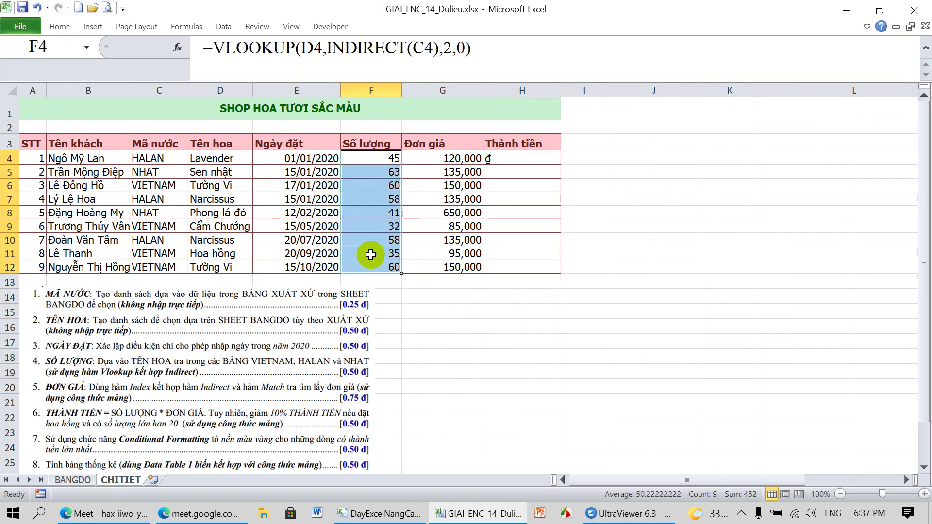
pyautogui.click(532, 156)
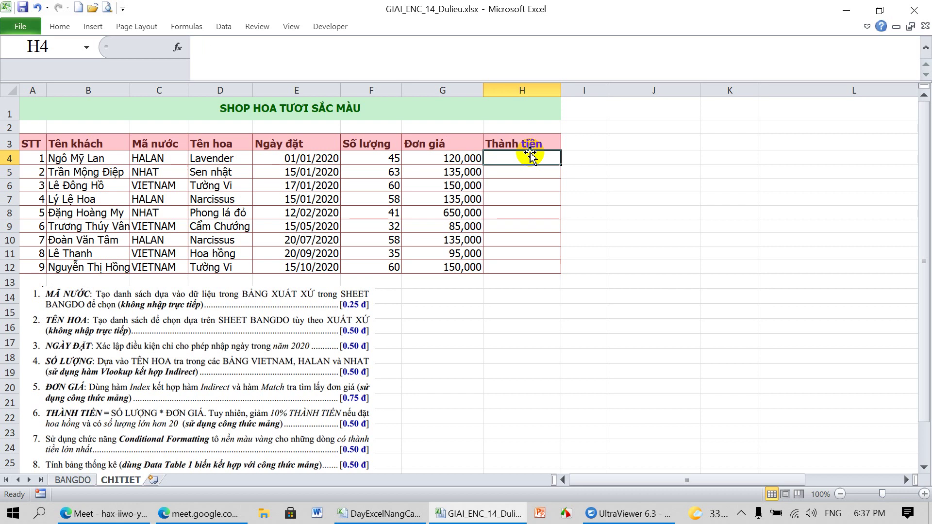
pyautogui.keyDown('shift'); pyautogui.click(528, 262); pyautogui.keyUp('shift')
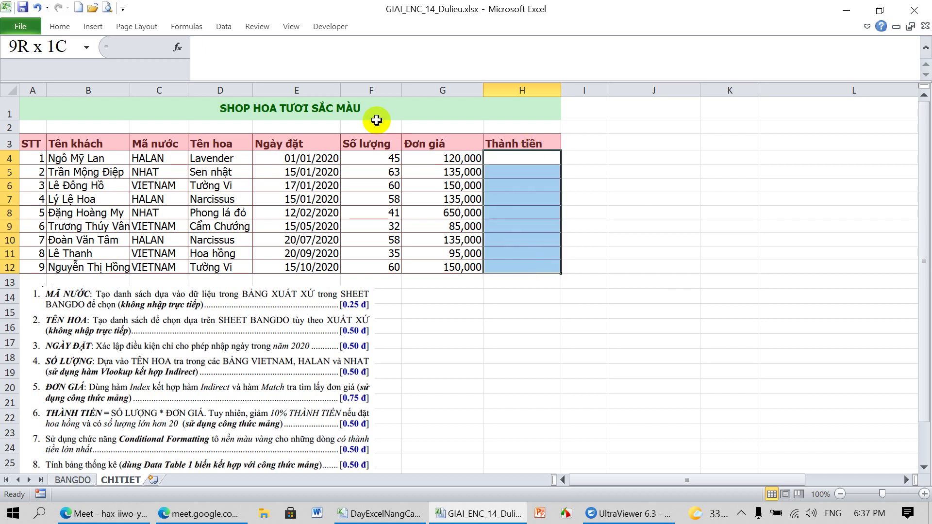
pyautogui.click(358, 63)
pyautogui.write('đ')
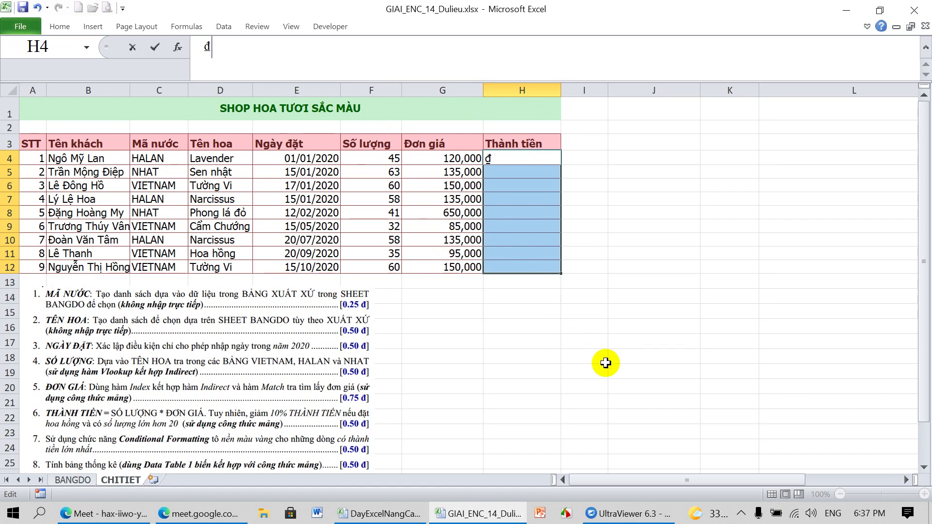
# Switch the keyboard to English, delete the stray đ and begin the formula with =
pyautogui.click(741, 513)
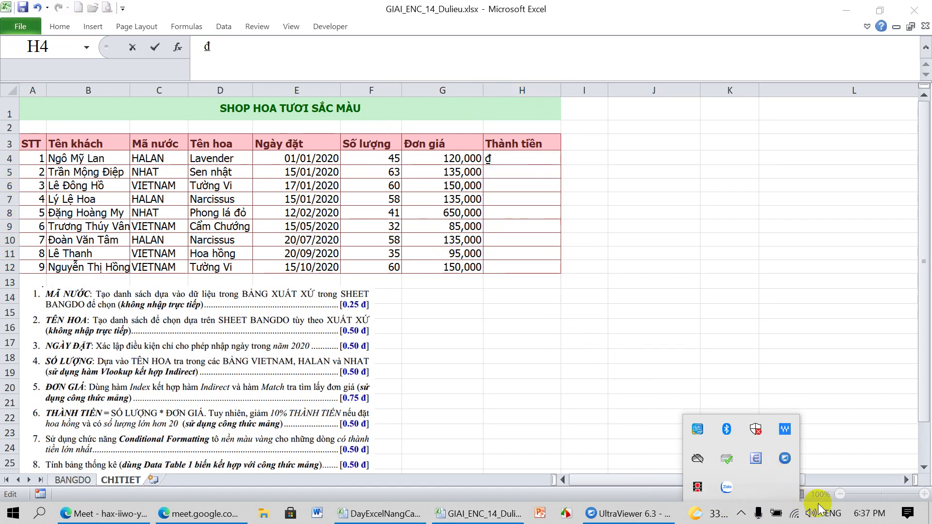
pyautogui.click(833, 513)
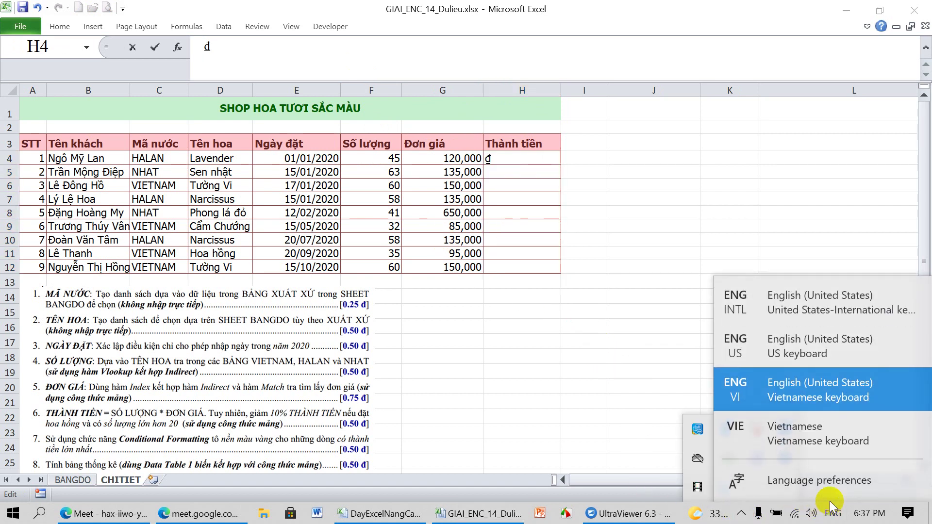
pyautogui.click(797, 308)
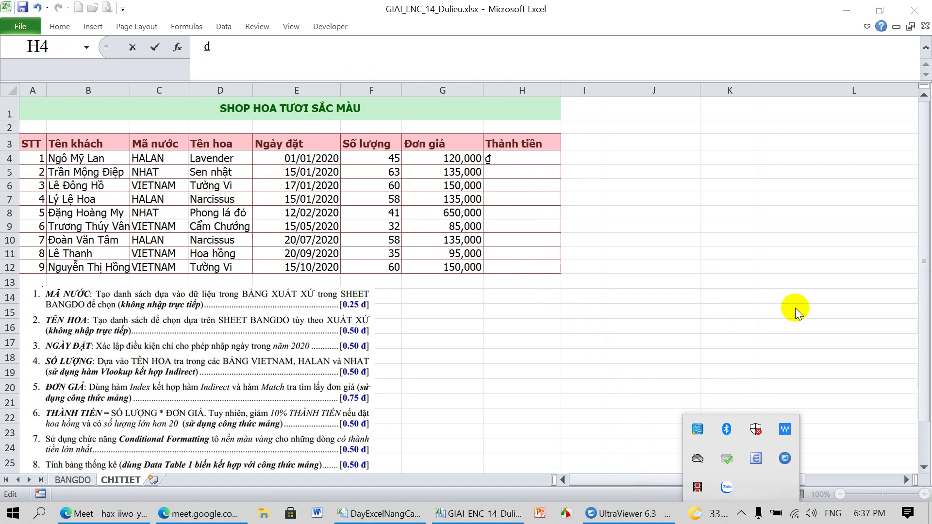
pyautogui.click(253, 53)
pyautogui.press('BackSpace')
pyautogui.write('=')
# Extend the H4 formula to =F4:F12*G4:G12*IF( ()*(),90%,1), leaving both conditions empty
pyautogui.moveTo(376, 157); pyautogui.dragTo(374, 265)
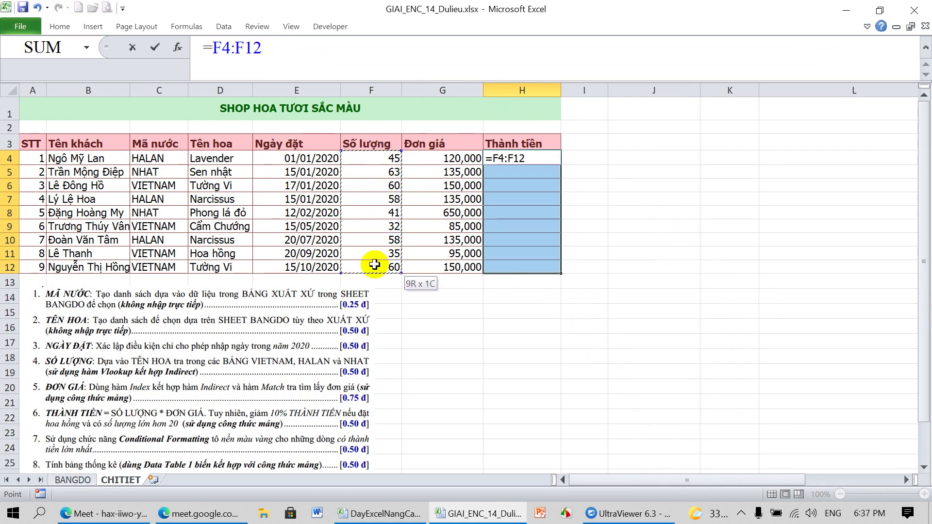
pyautogui.write('*')
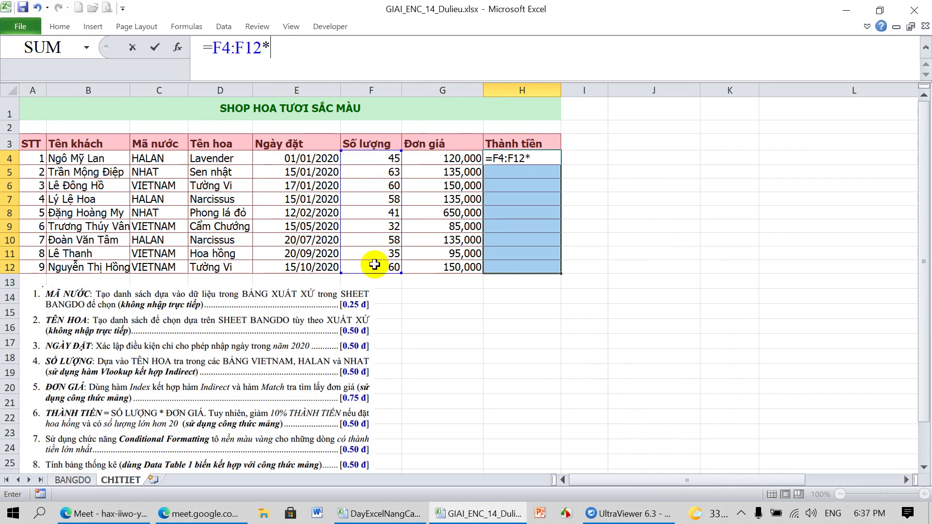
pyautogui.moveTo(437, 158); pyautogui.dragTo(444, 264)
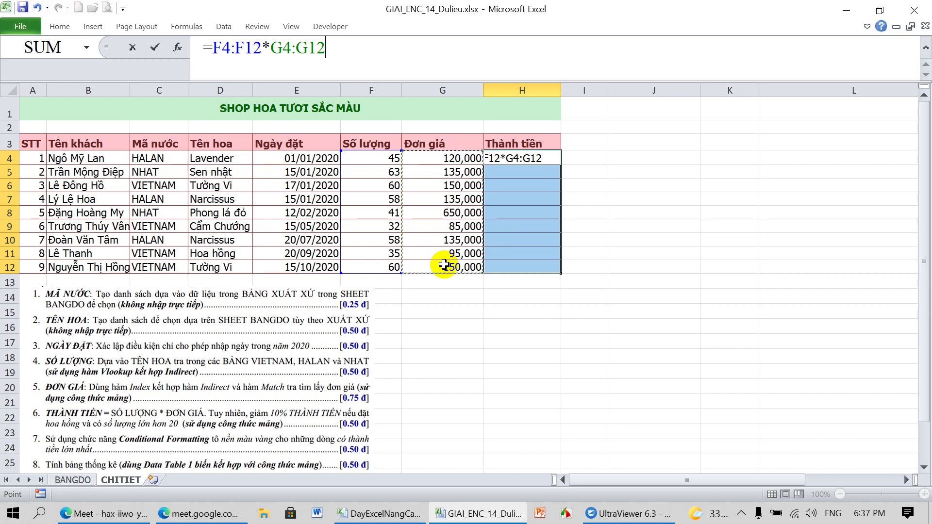
pyautogui.write('*')
pyautogui.write('I')
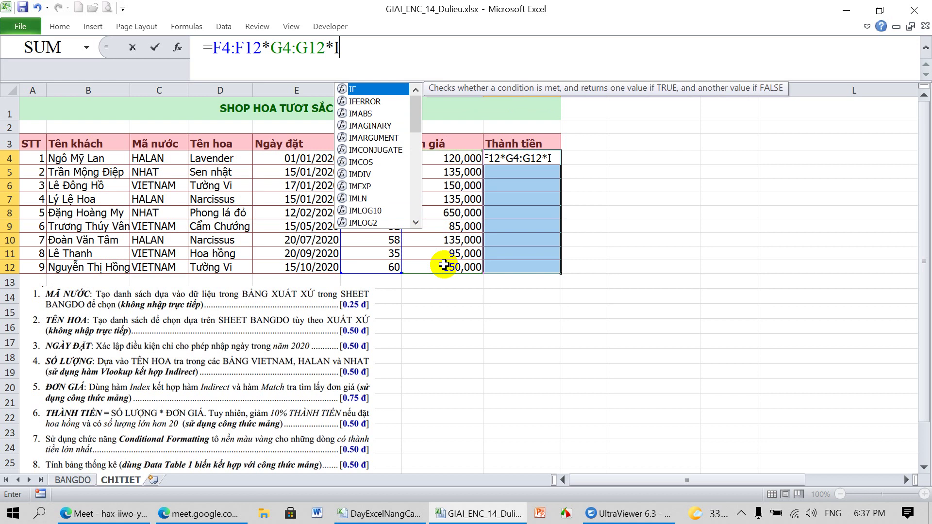
pyautogui.write('F(')
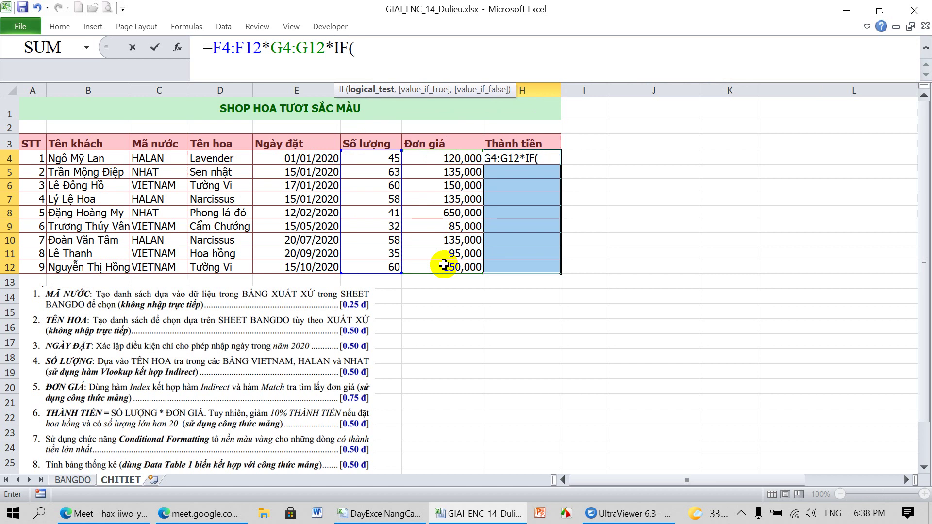
pyautogui.write('()')
pyautogui.write('*')
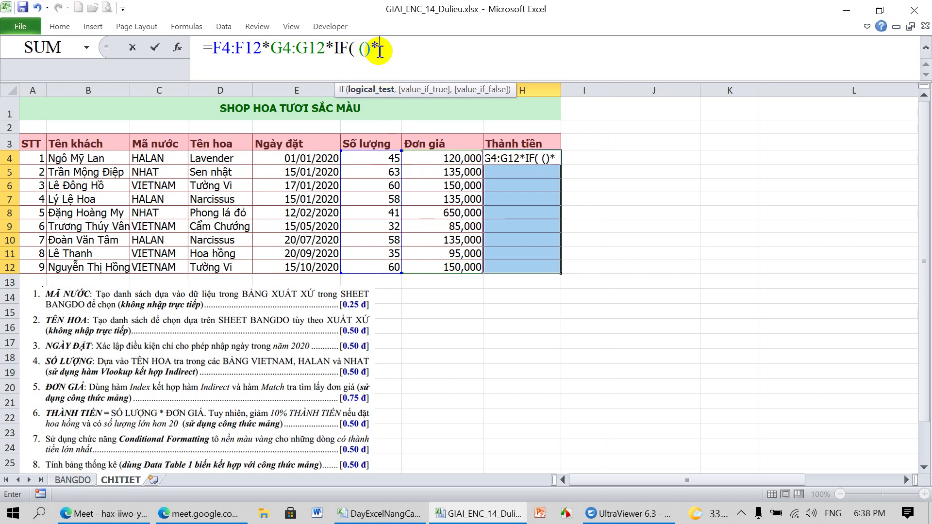
pyautogui.click(380, 49)
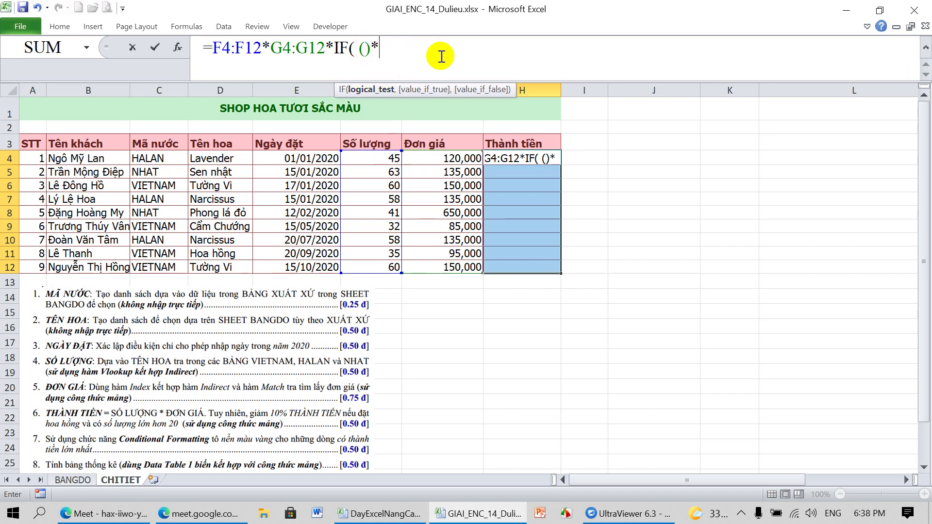
pyautogui.write('()')
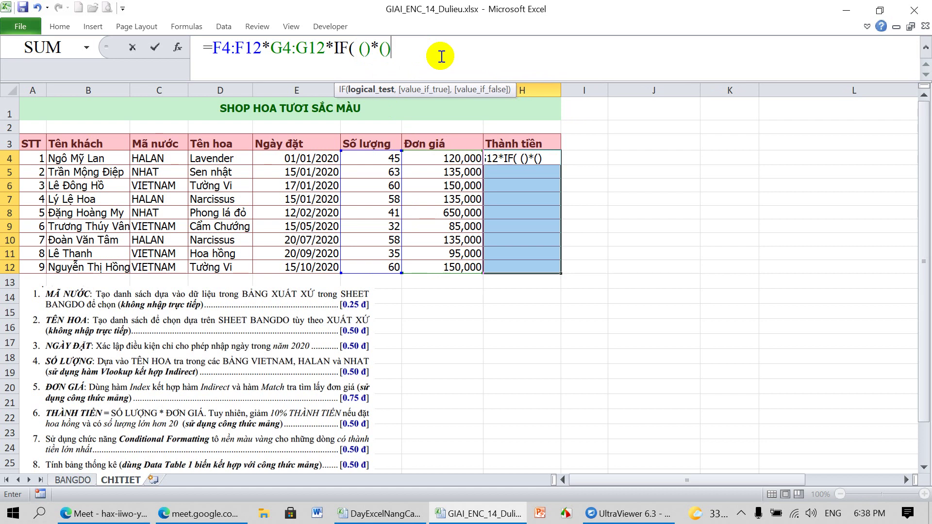
pyautogui.write(',90%')
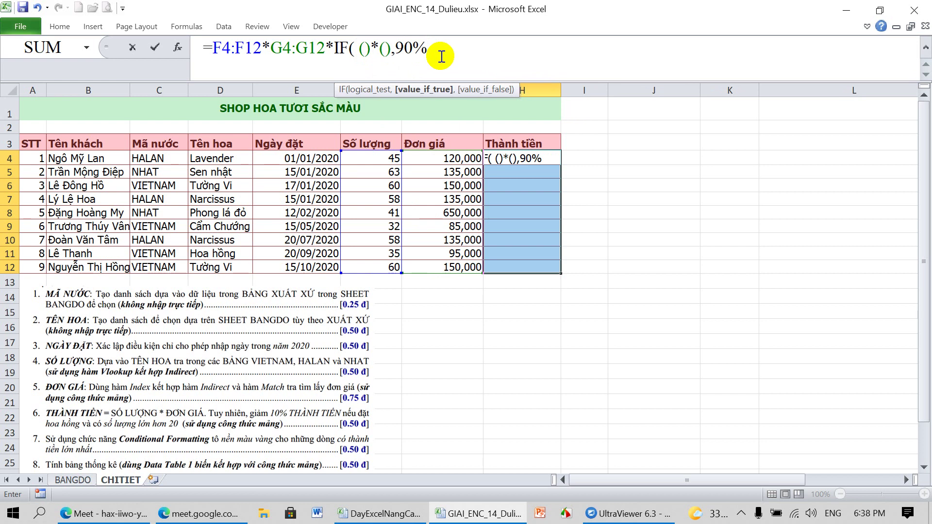
pyautogui.write(',1')
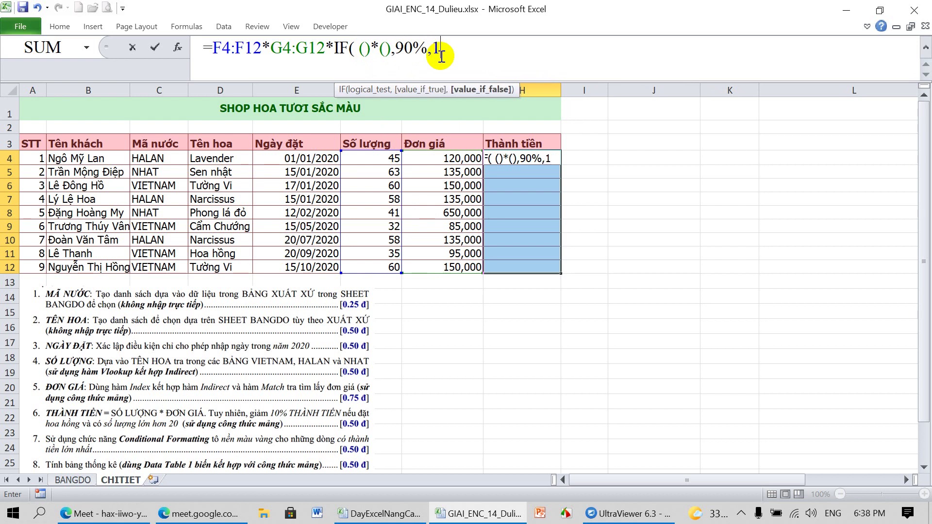
pyautogui.write(')')
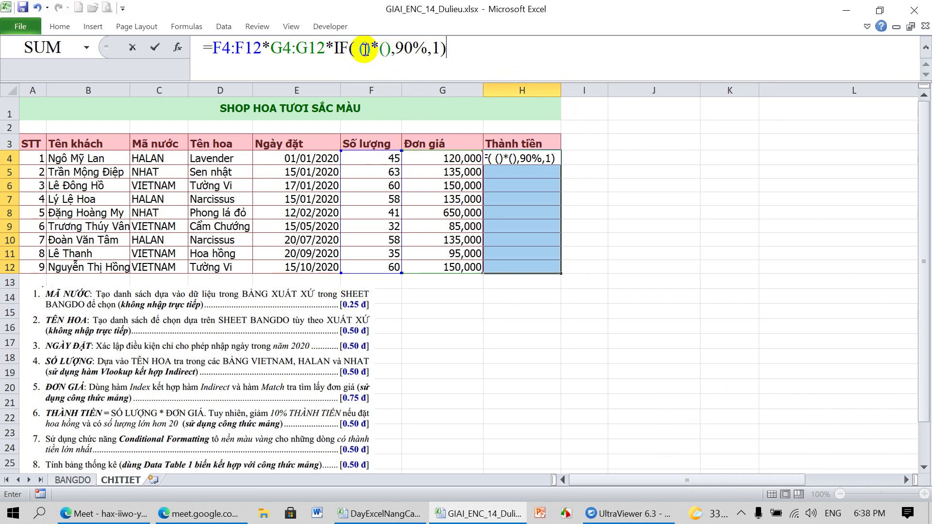
pyautogui.click(365, 50)
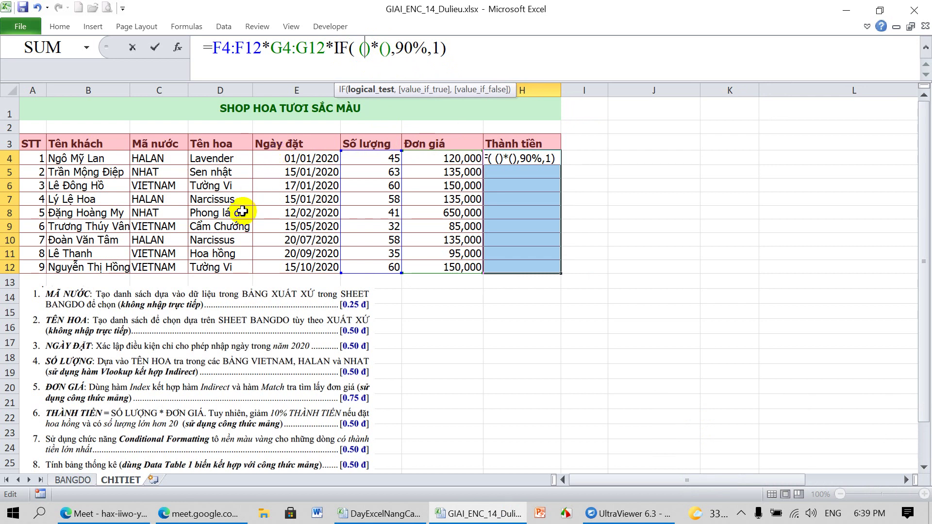
# Fill the first IF condition with D4:D12="Hoa hồng"
pyautogui.click(211, 162)
pyautogui.moveTo(211, 161); pyautogui.dragTo(208, 265)
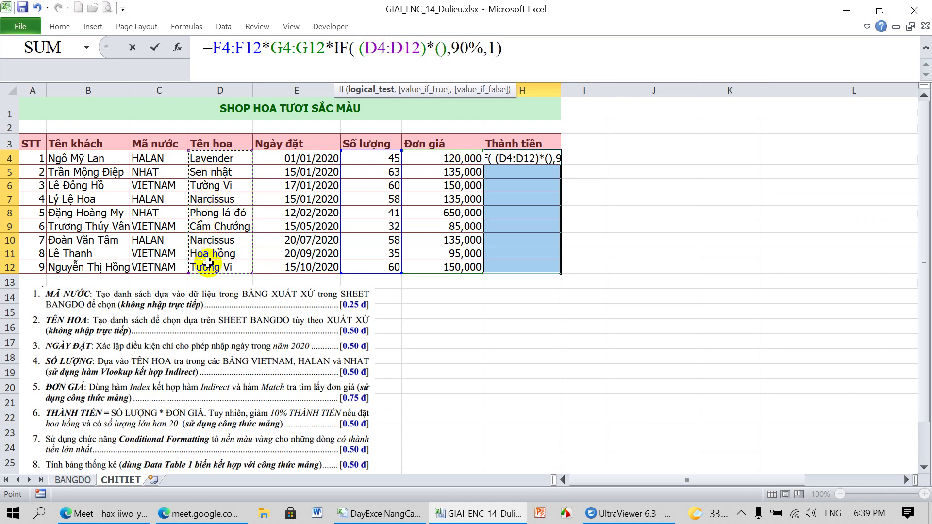
pyautogui.write('=')
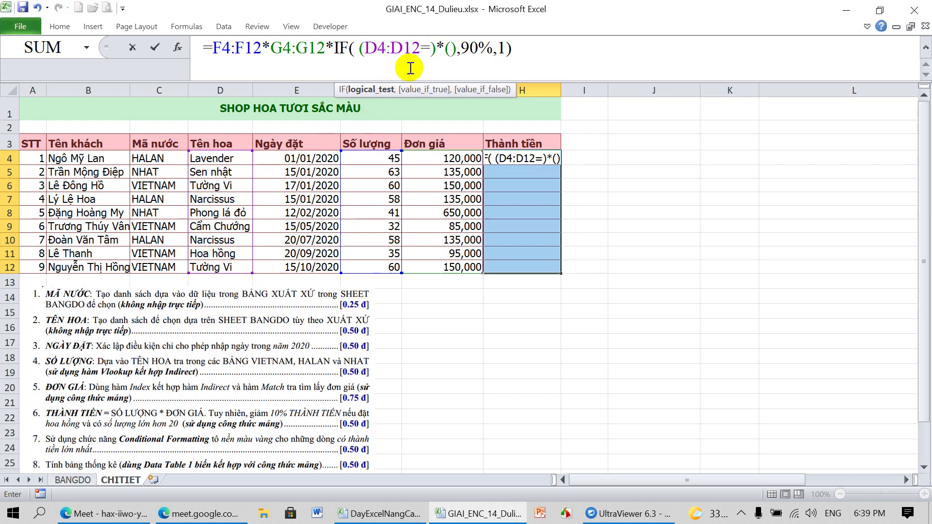
pyautogui.click(460, 48)
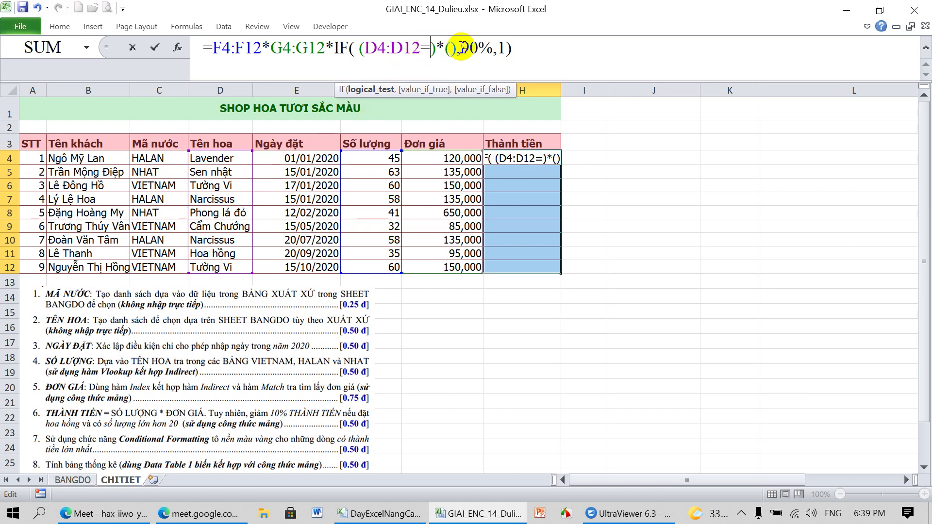
pyautogui.write('""')
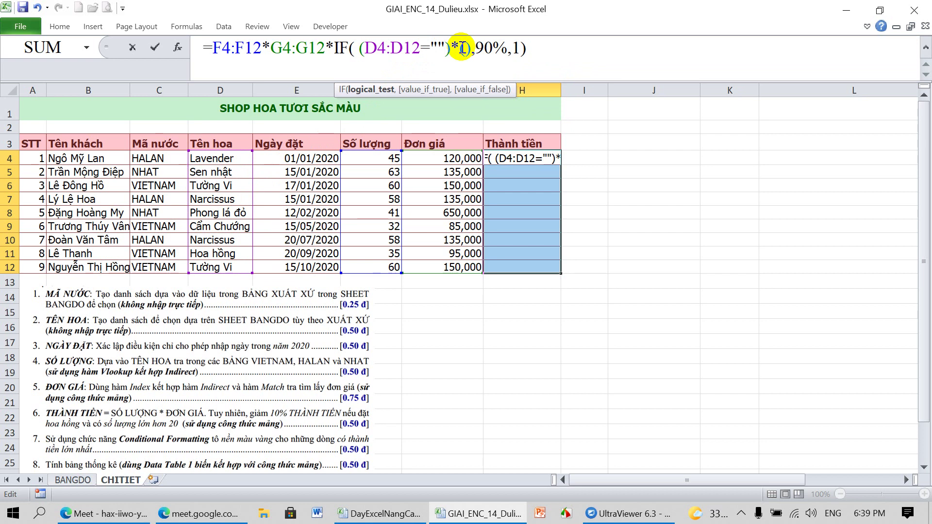
pyautogui.press('BackSpace')
pyautogui.write('hoa')
pyautogui.press('BackSpace')
pyautogui.press('BackSpace')
pyautogui.press('BackSpace')
pyautogui.write('Hao')
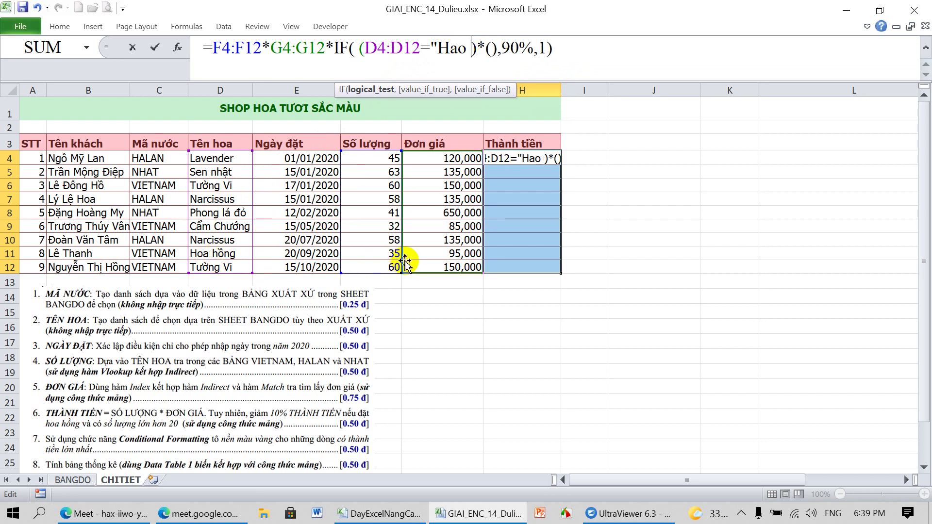
pyautogui.press('BackSpace')
pyautogui.press('BackSpace')
pyautogui.press('BackSpace')
pyautogui.write('oa ')
pyautogui.write('ho62ng')
pyautogui.press('BackSpace')
pyautogui.press('BackSpace')
pyautogui.press('BackSpace')
pyautogui.press('BackSpace')
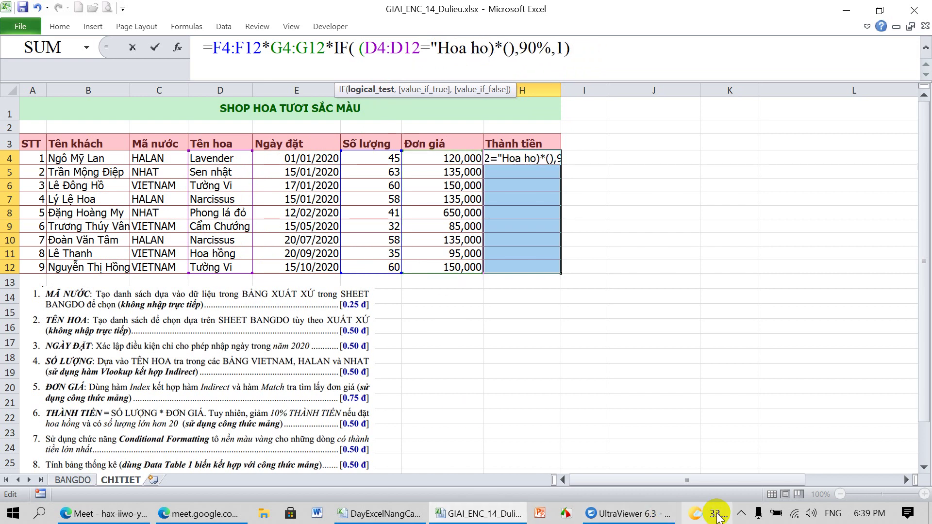
pyautogui.click(740, 514)
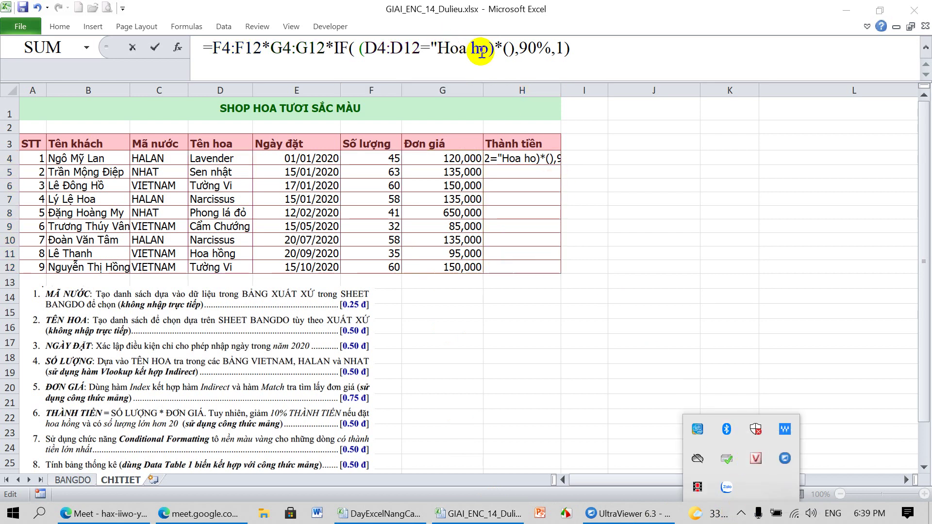
pyautogui.click(481, 49)
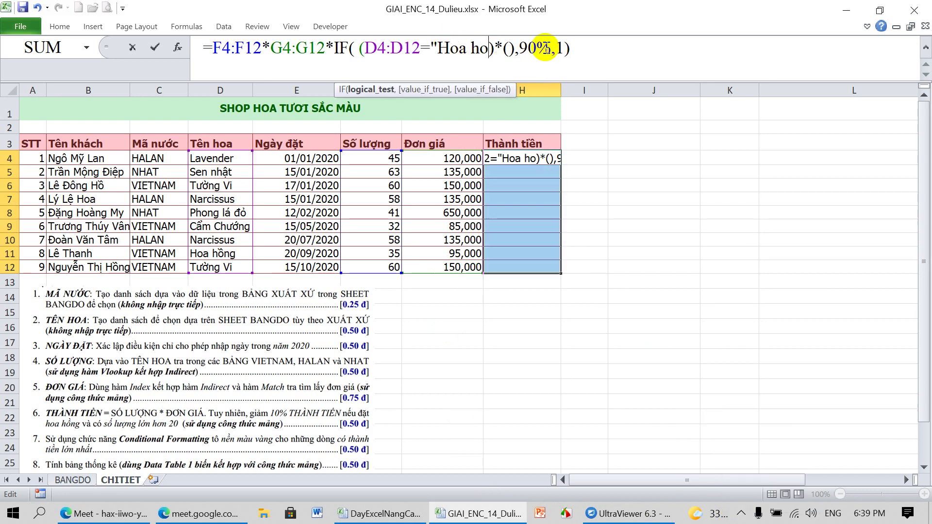
pyautogui.write('ồng')
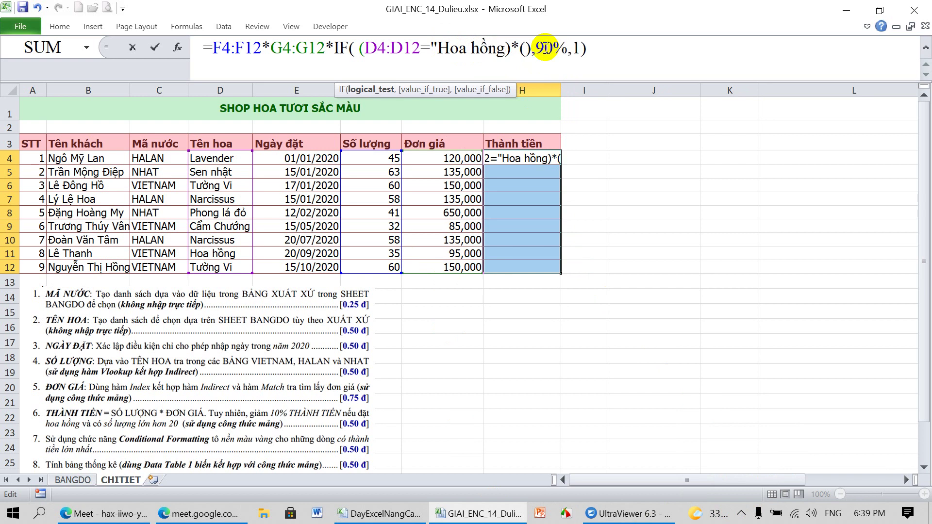
pyautogui.write('""')
pyautogui.press('BackSpace')
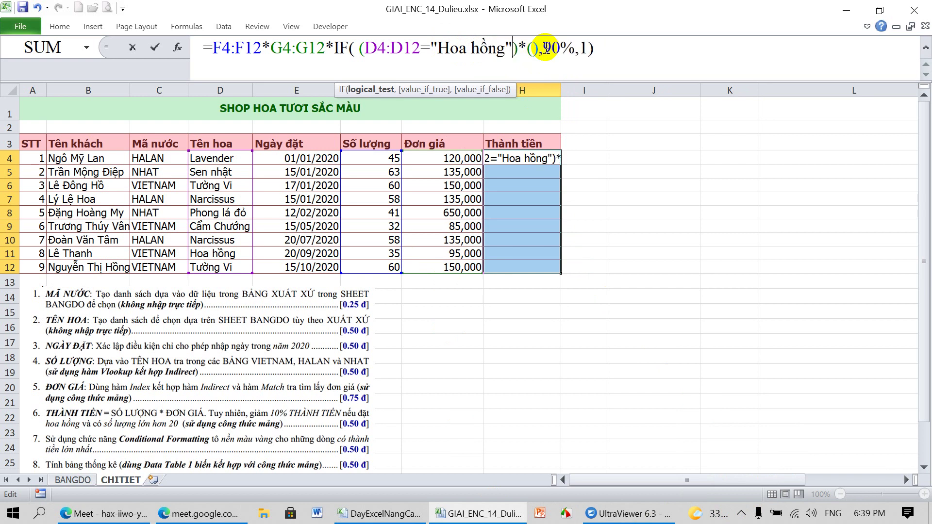
# Add the second condition F4:F12>20 and commit the formula as an array formula
pyautogui.click(533, 48)
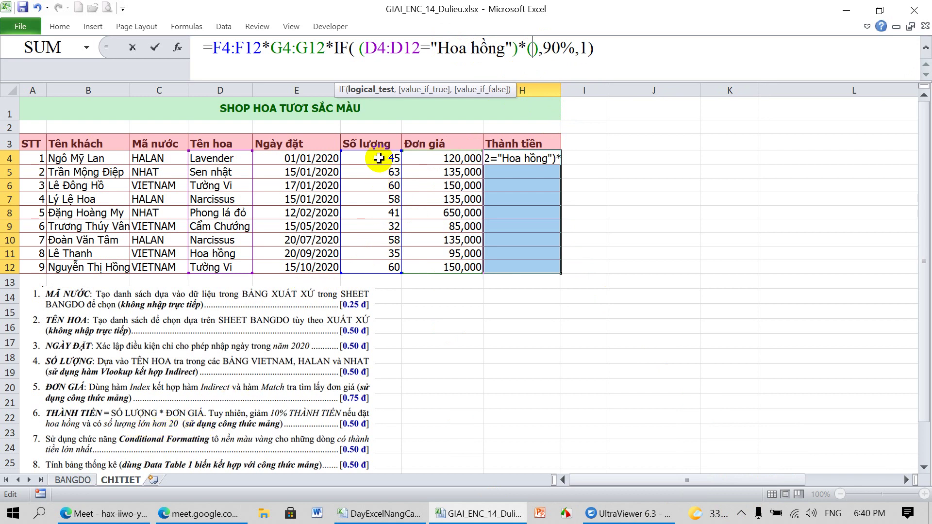
pyautogui.moveTo(378, 156); pyautogui.dragTo(383, 263)
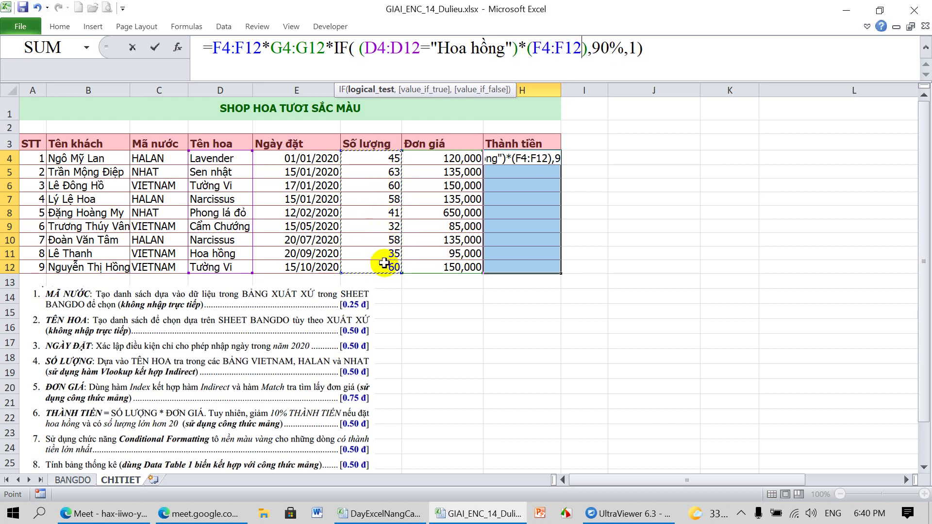
pyautogui.write('>20')
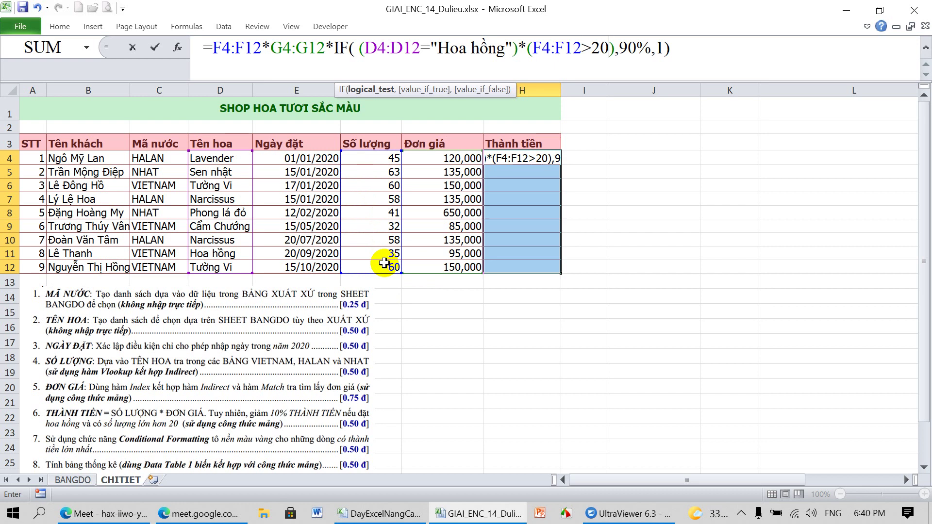
pyautogui.hotkey('ctrl', 'shift', 'Return')
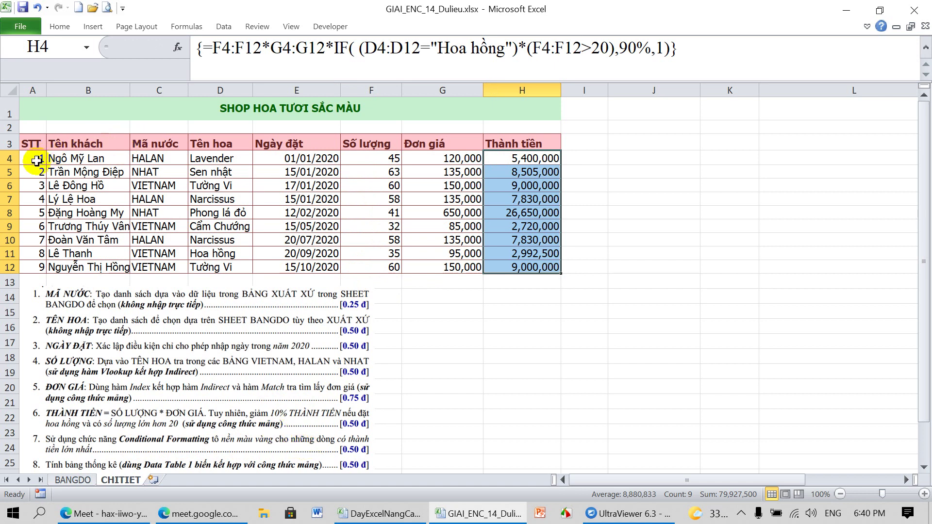
pyautogui.moveTo(36, 161)
pyautogui.mouseDown()
pyautogui.moveTo(284, 244)
pyautogui.moveTo(505, 263)
pyautogui.mouseUp()
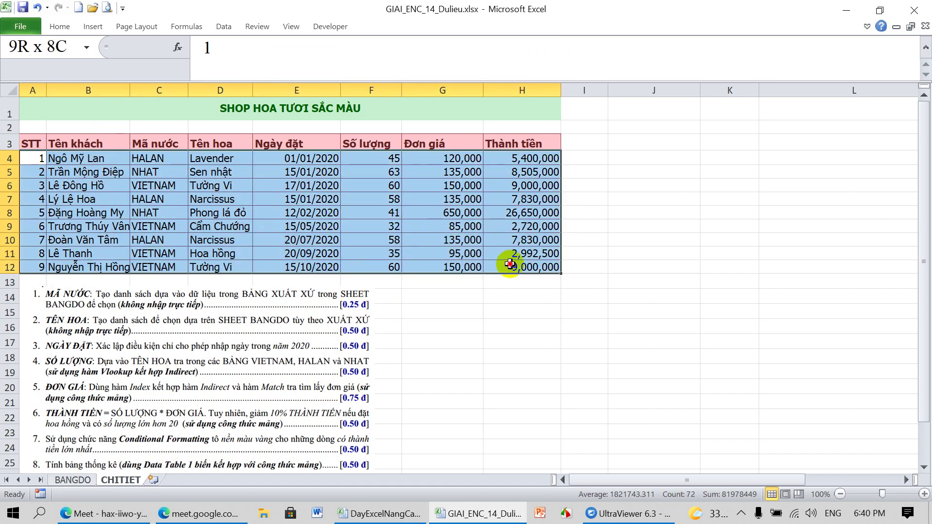
# Select A4:H12 and start a new formula-based conditional formatting rule
pyautogui.moveTo(505, 263); pyautogui.dragTo(507, 265)
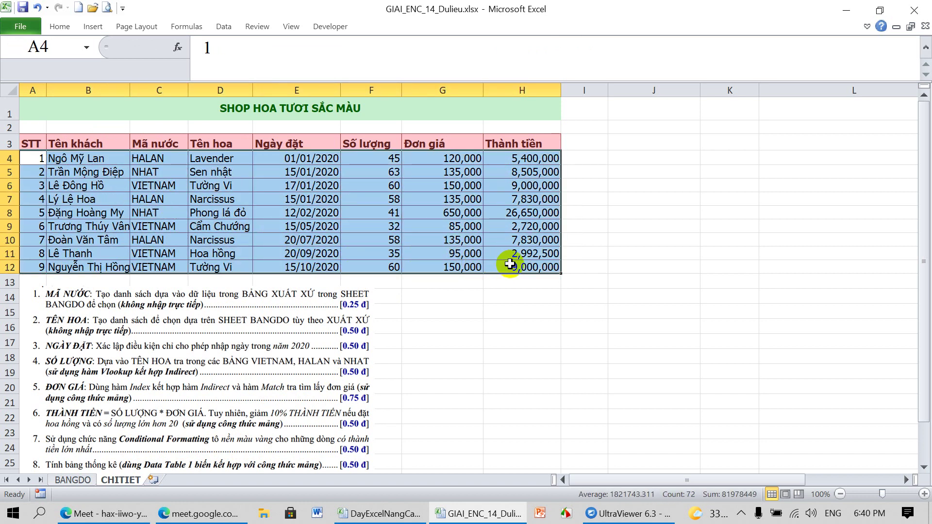
pyautogui.click(59, 27)
pyautogui.click(528, 70)
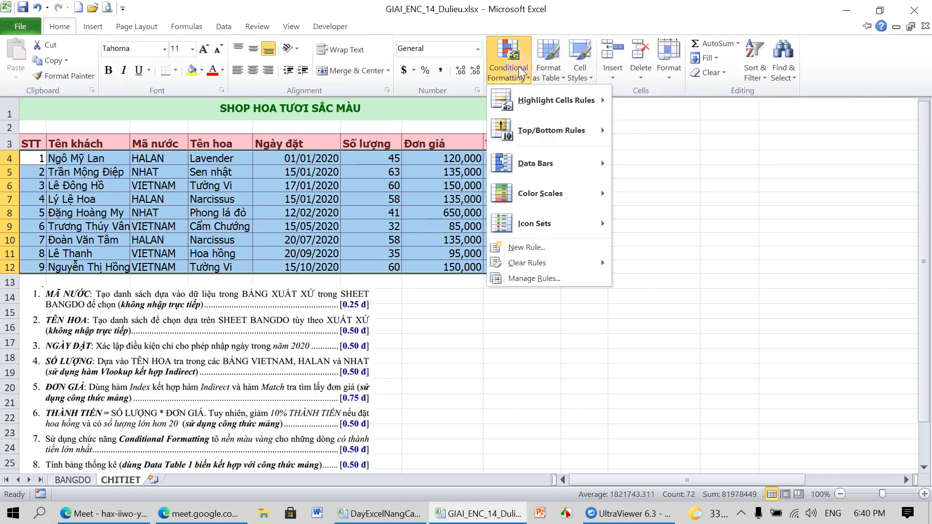
pyautogui.click(547, 281)
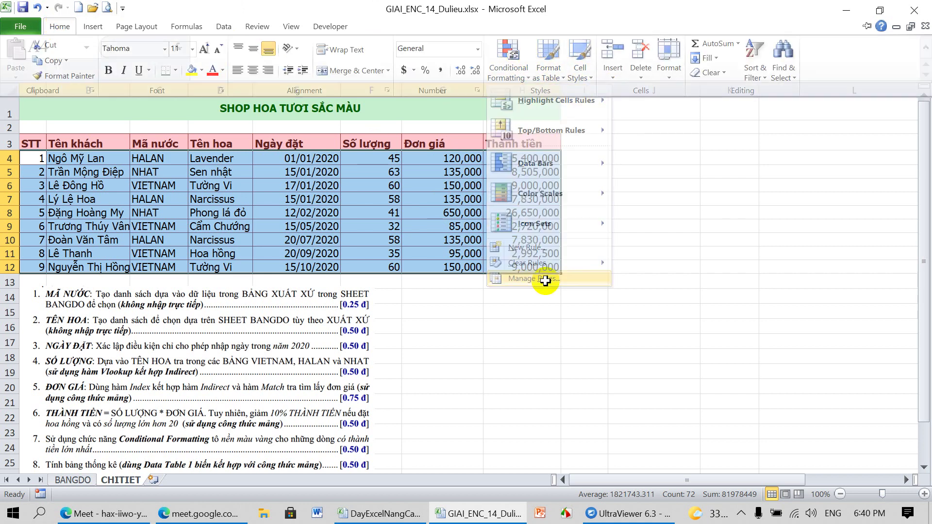
pyautogui.click(127, 306)
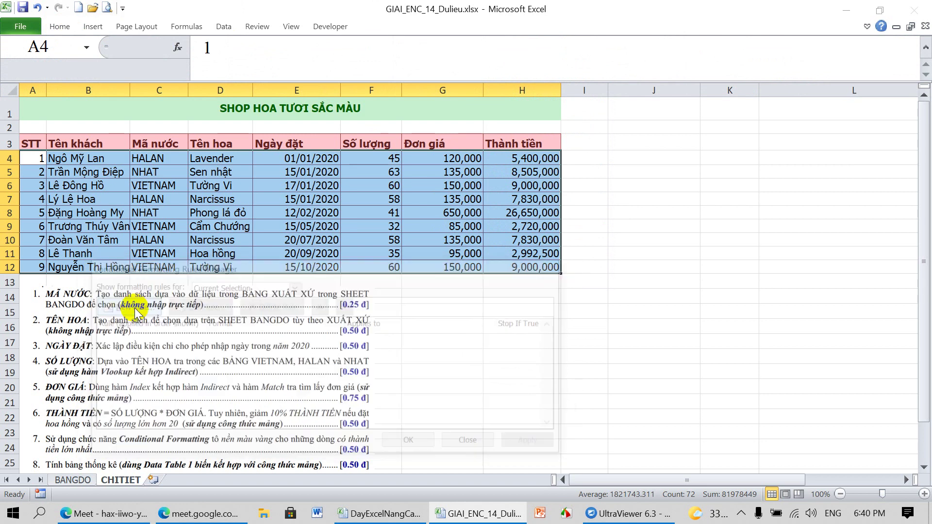
pyautogui.click(201, 328)
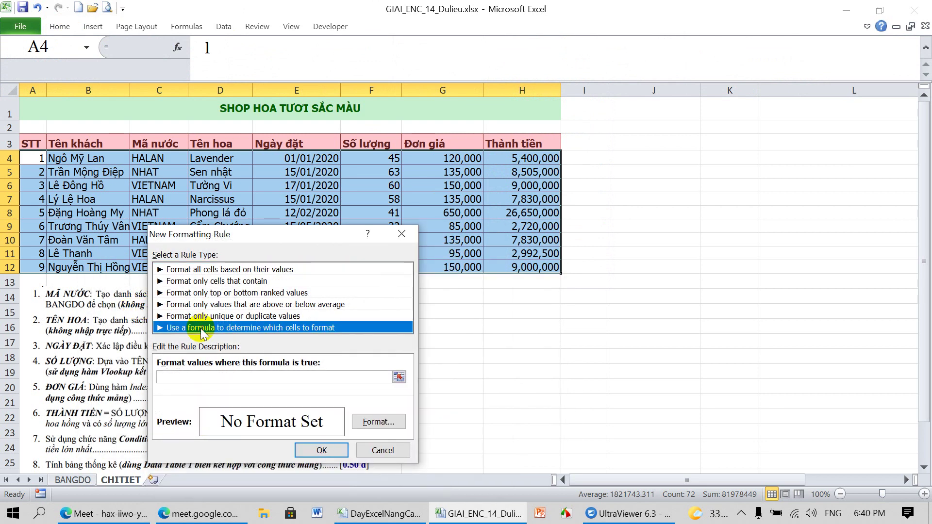
# Enter the rule formula as =$H4, locking only column H
pyautogui.click(191, 377)
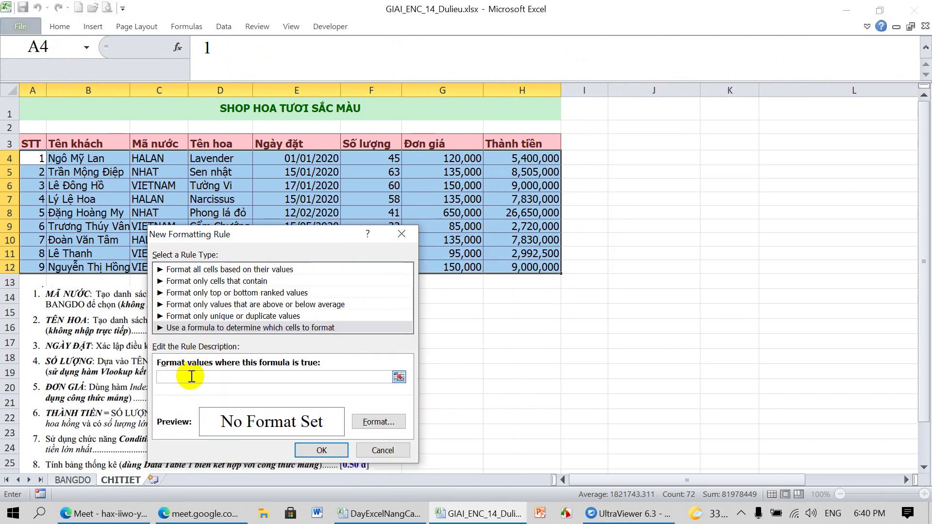
pyautogui.write('=')
pyautogui.click(265, 239)
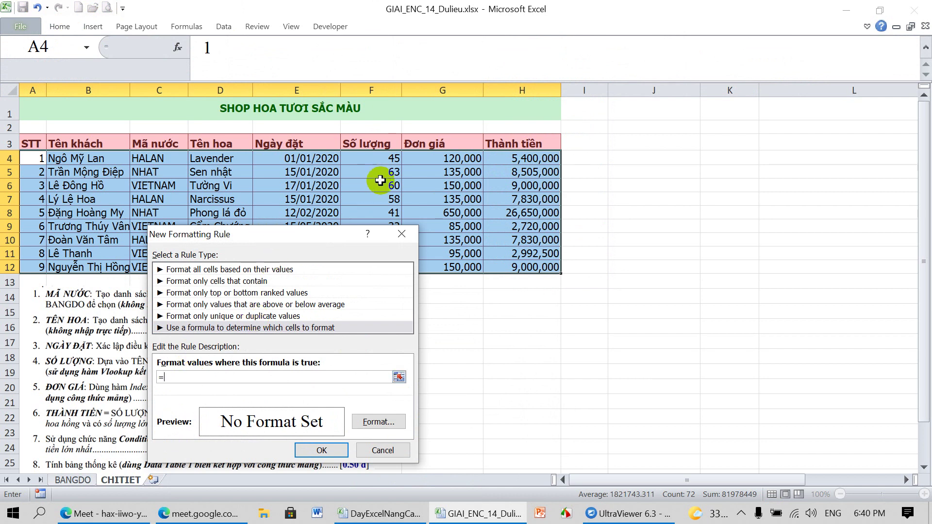
pyautogui.moveTo(311, 237); pyautogui.dragTo(626, 223)
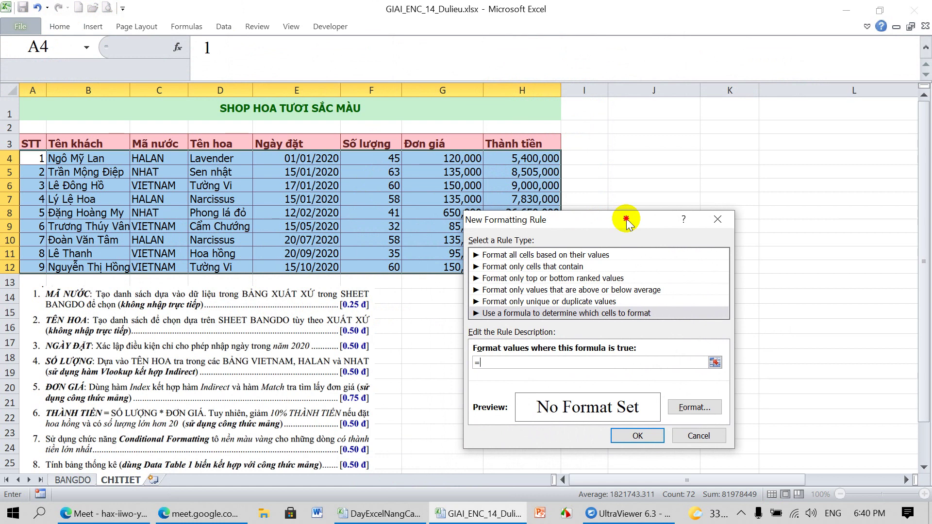
pyautogui.moveTo(626, 223); pyautogui.dragTo(597, 232)
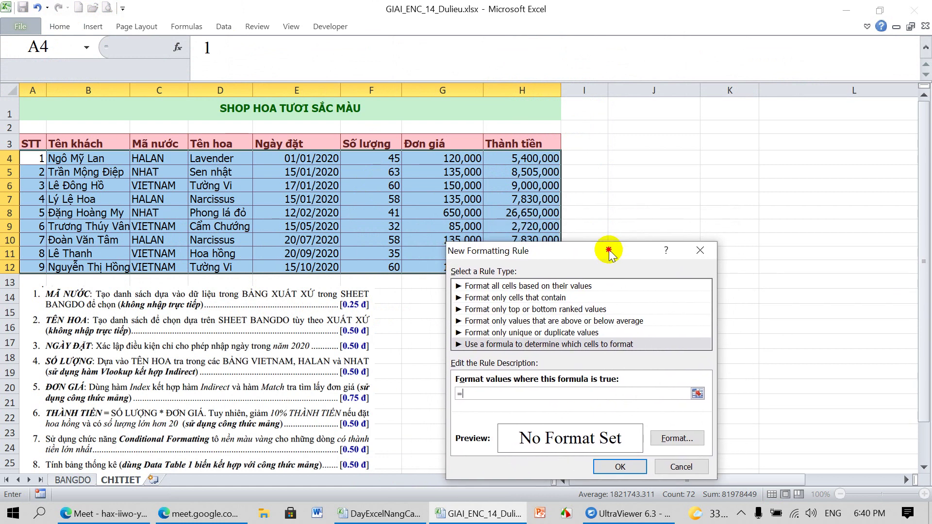
pyautogui.click(534, 158)
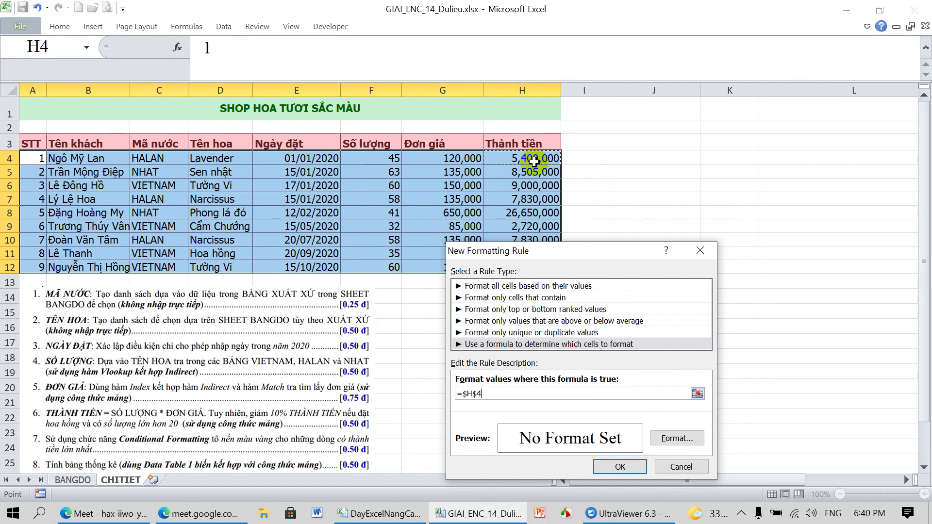
pyautogui.press('F4')
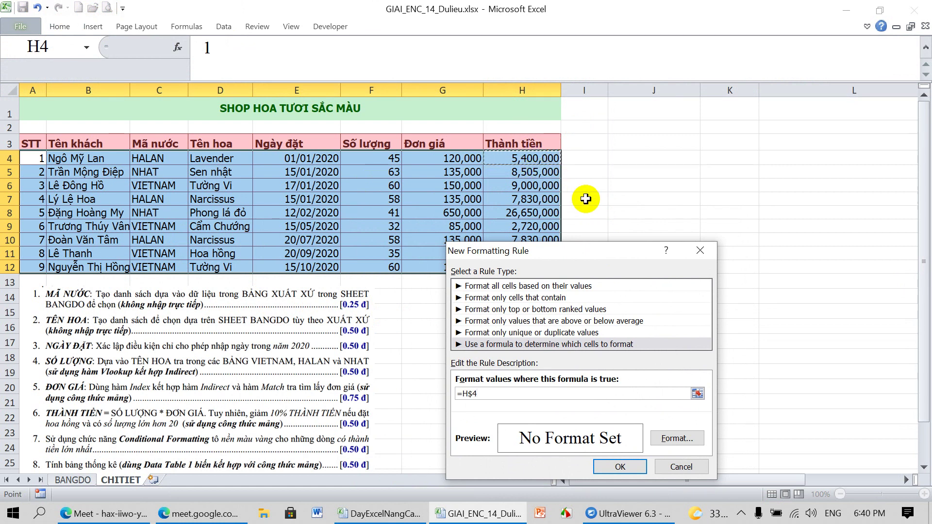
pyautogui.press('F4')
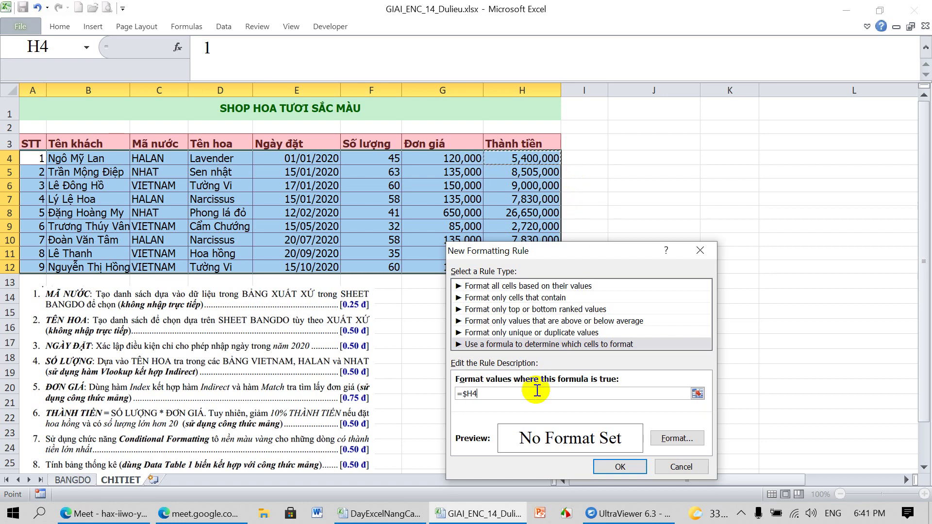
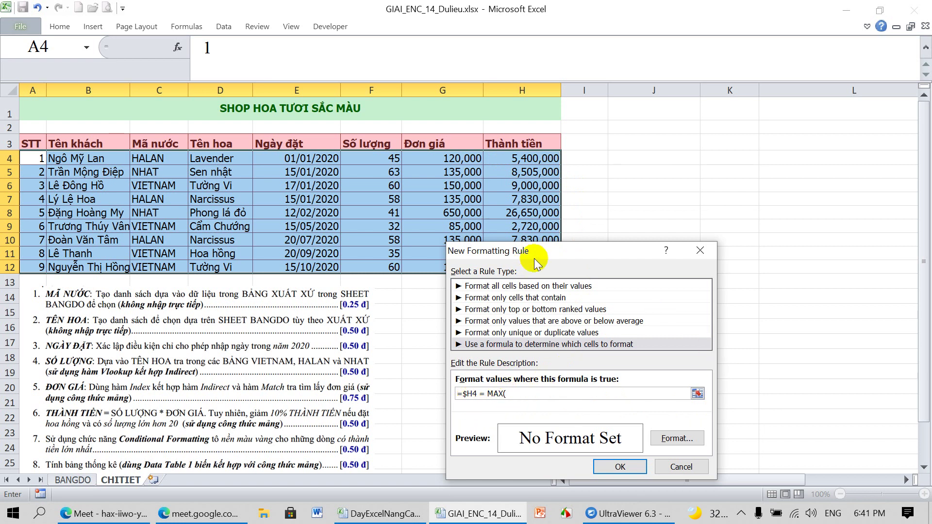
# Finish the rule formula as =$H4 = MAX($H$4:$H$12) by selecting H4:H12
pyautogui.moveTo(536, 252); pyautogui.dragTo(224, 249)
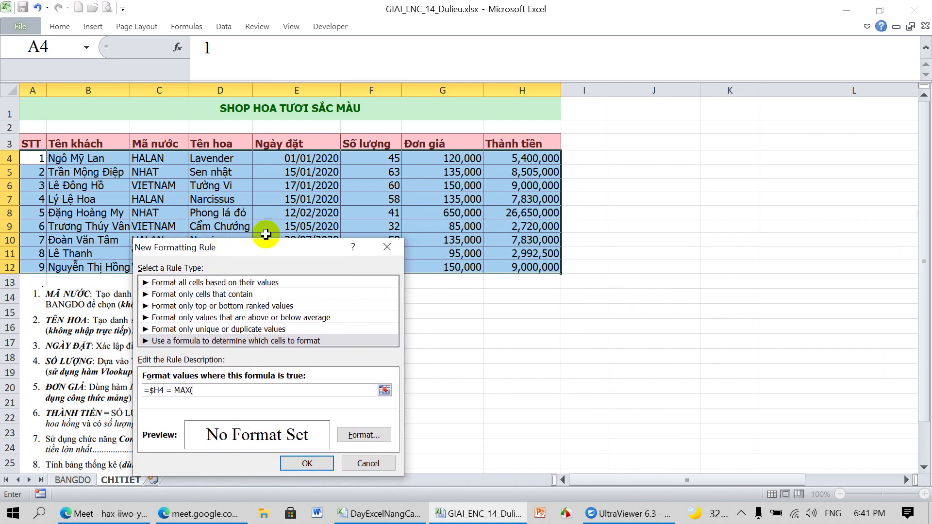
pyautogui.moveTo(528, 158); pyautogui.dragTo(525, 263)
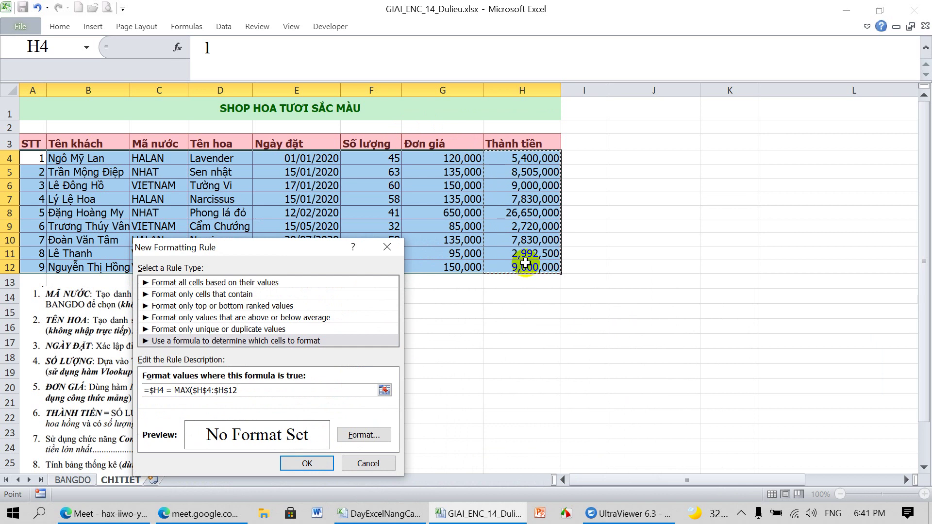
pyautogui.write(')')
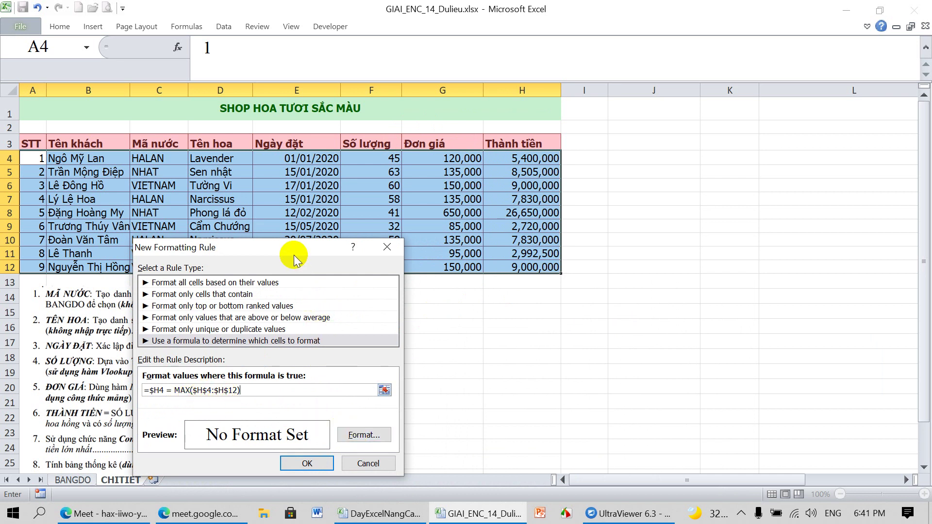
pyautogui.moveTo(292, 251)
pyautogui.mouseDown()
pyautogui.moveTo(593, 235)
pyautogui.moveTo(597, 221)
pyautogui.mouseUp()
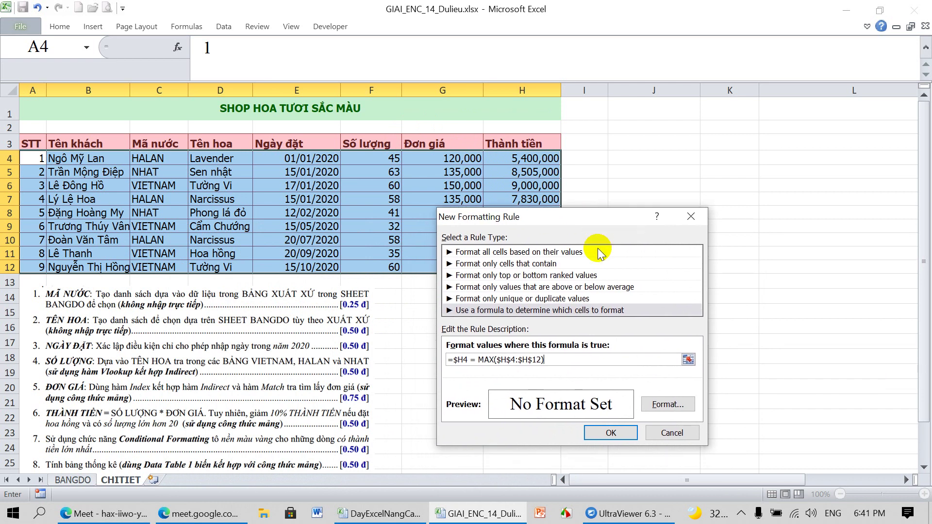
# Give matching rows a yellow fill, then apply the rule in the Rules Manager
pyautogui.click(667, 410)
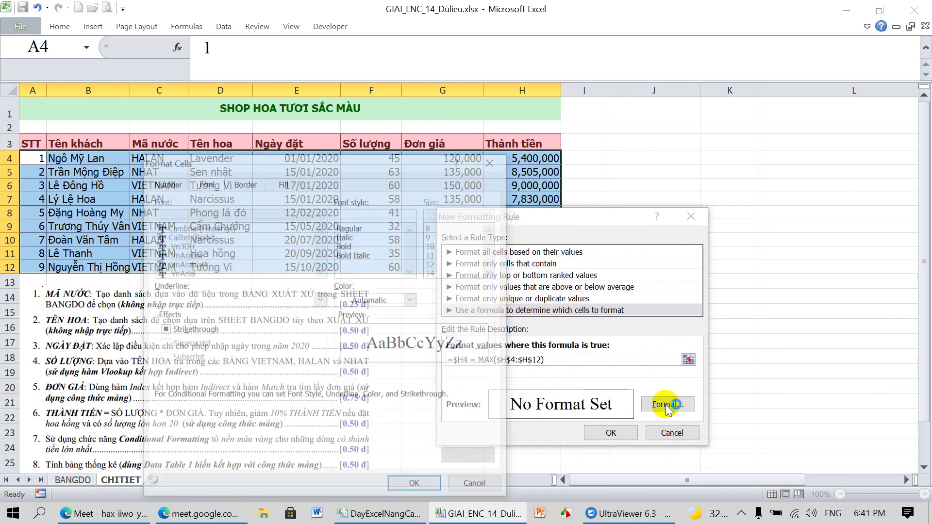
pyautogui.click(283, 182)
pyautogui.click(204, 313)
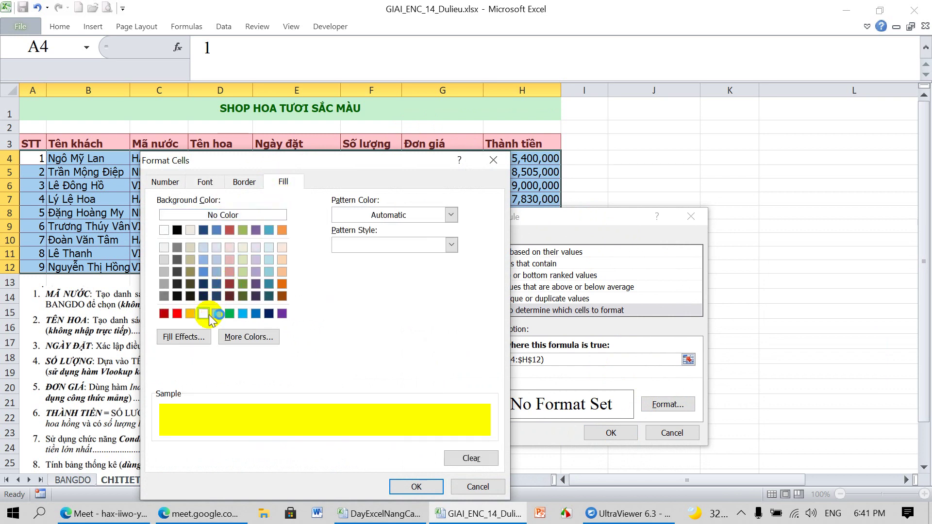
pyautogui.click(410, 487)
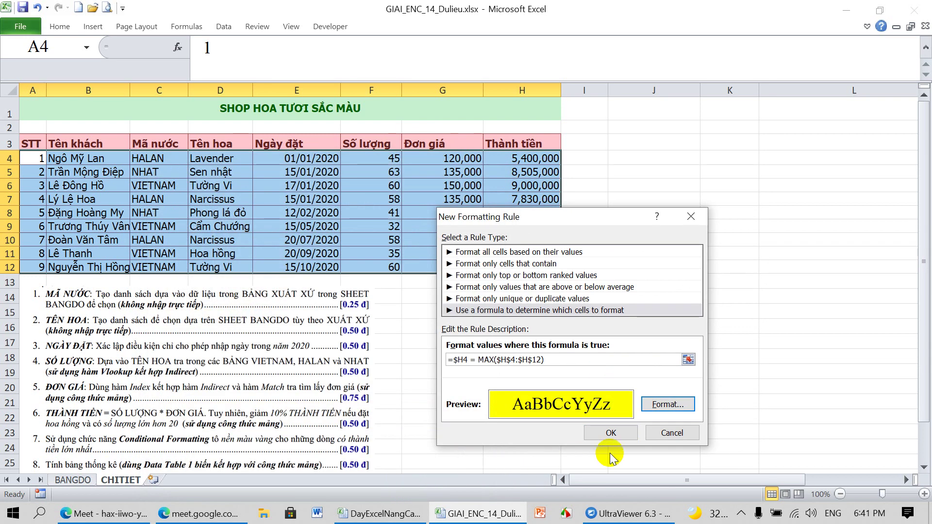
pyautogui.click(613, 433)
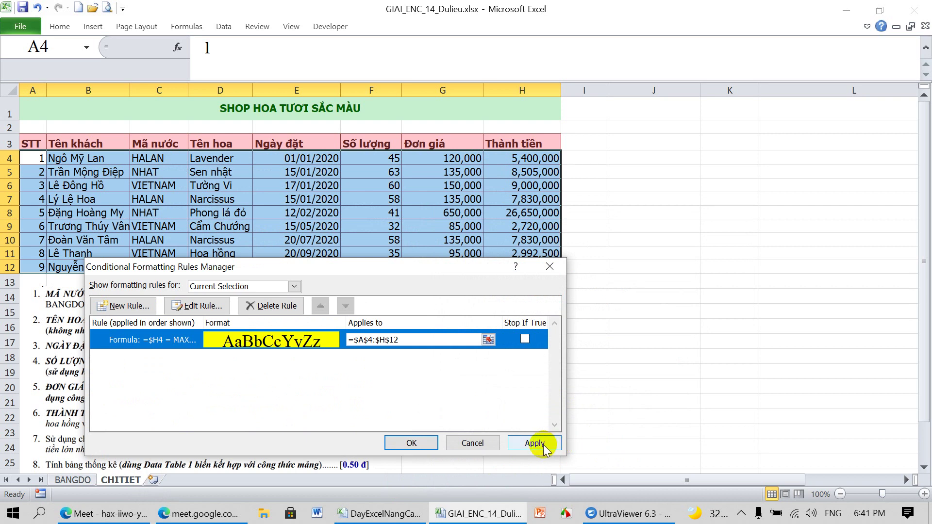
pyautogui.click(532, 444)
pyautogui.click(399, 448)
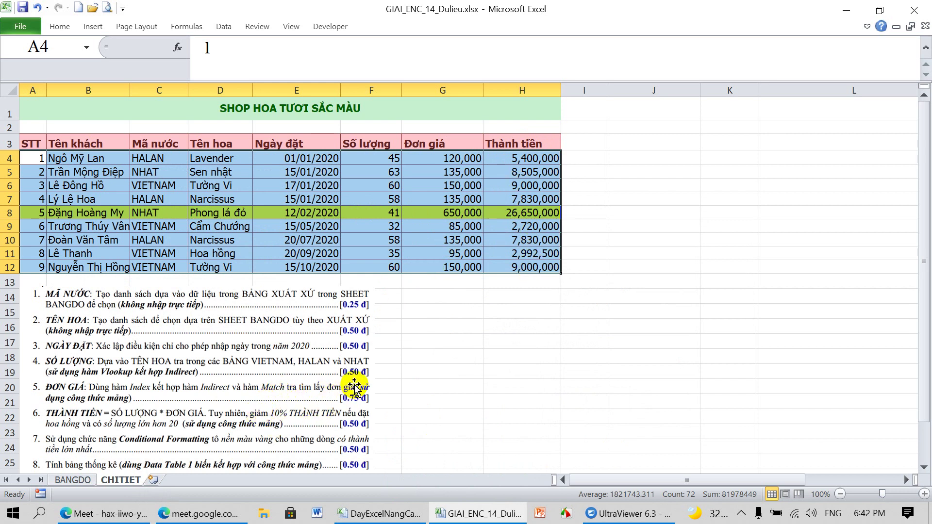
# Drag the instructions picture right to uncover the BẢNG THỐNG KÊ table and select C17
pyautogui.moveTo(258, 385)
pyautogui.mouseDown()
pyautogui.moveTo(644, 369)
pyautogui.moveTo(665, 357)
pyautogui.mouseUp()
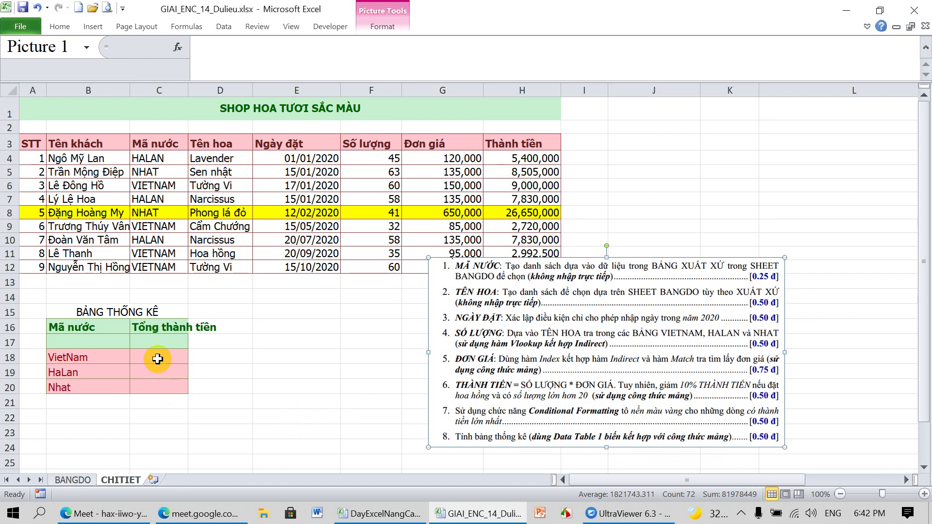
pyautogui.click(162, 359)
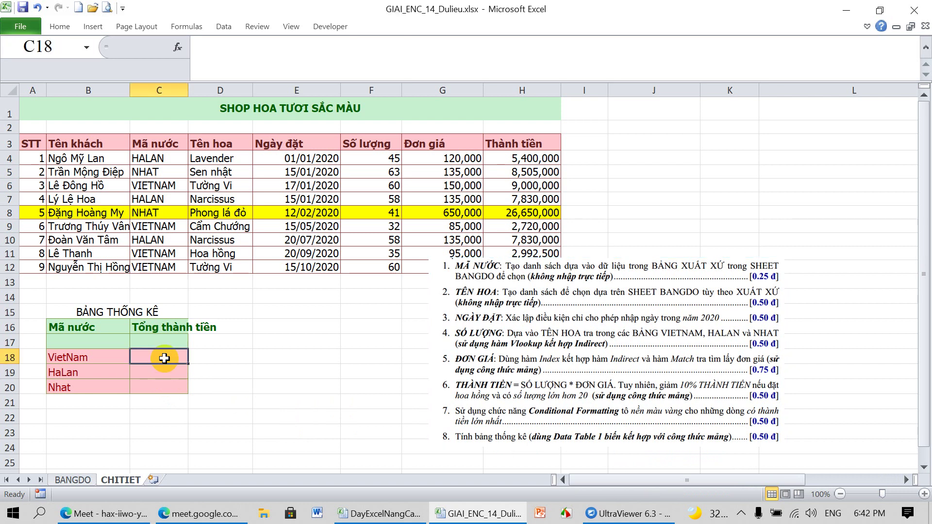
pyautogui.click(164, 343)
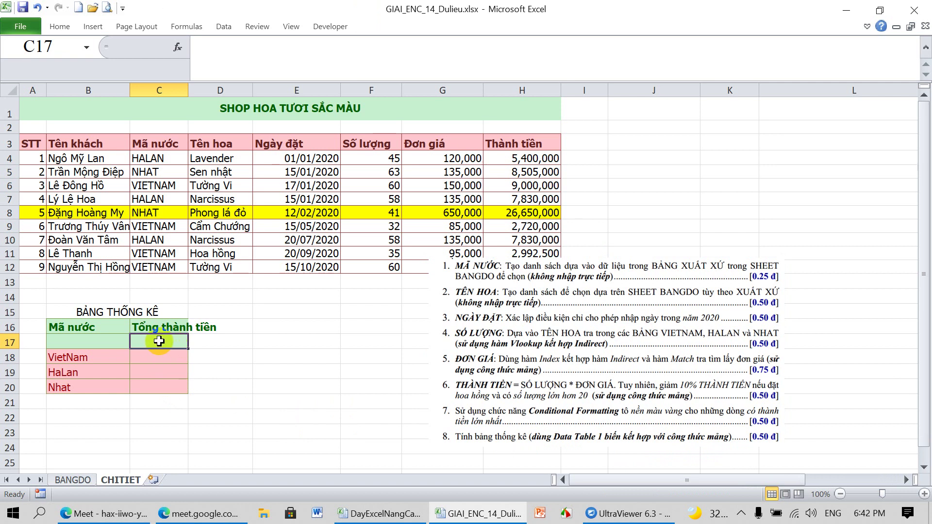
# Enter {=SUM(IF(C4:C12=B17,H4:H12))} in C17 as an array formula
pyautogui.write('=')
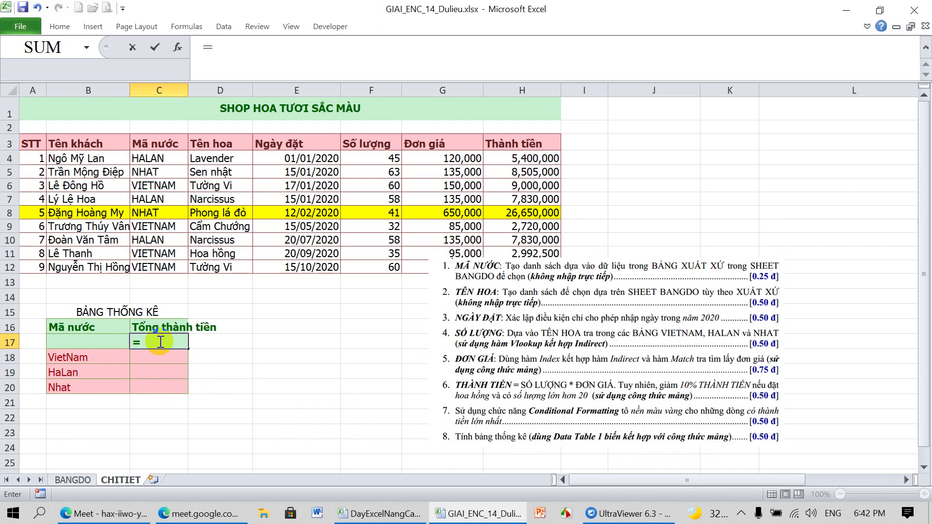
pyautogui.write('SUM')
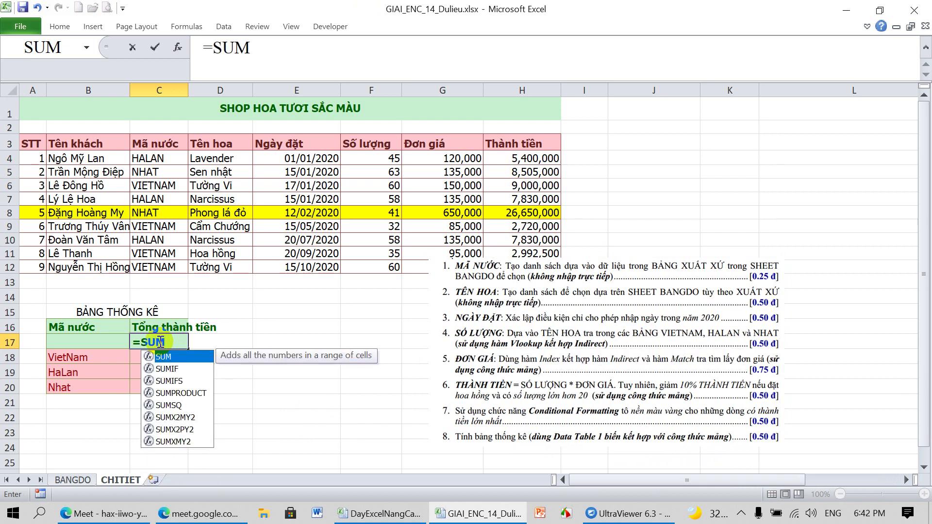
pyautogui.write('(')
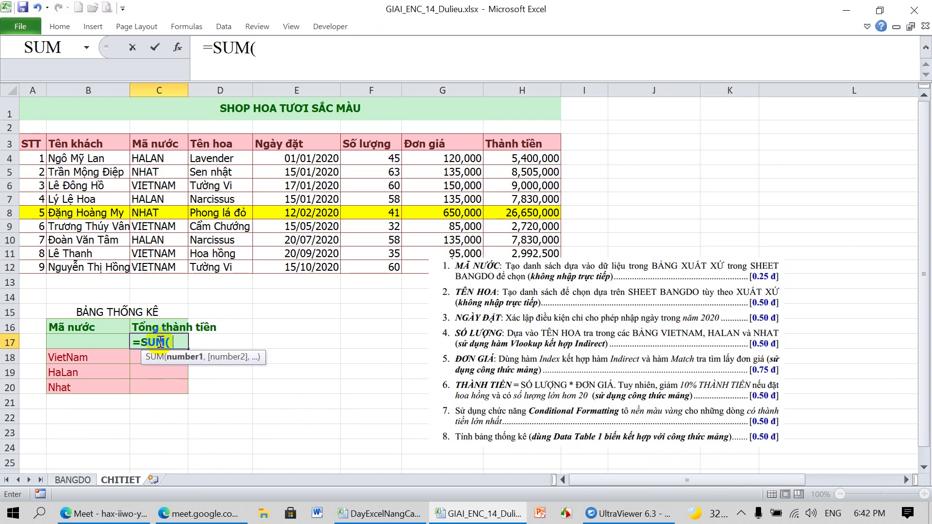
pyautogui.click(296, 50)
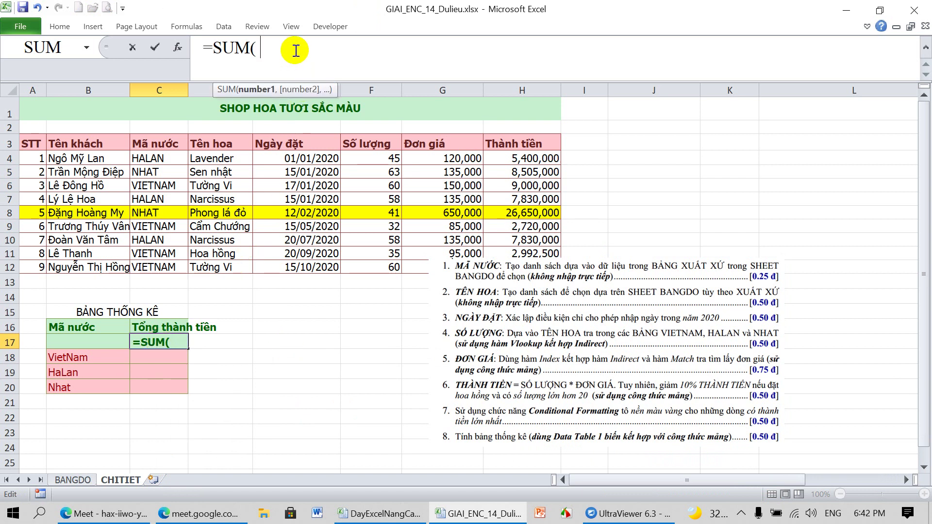
pyautogui.write('IF')
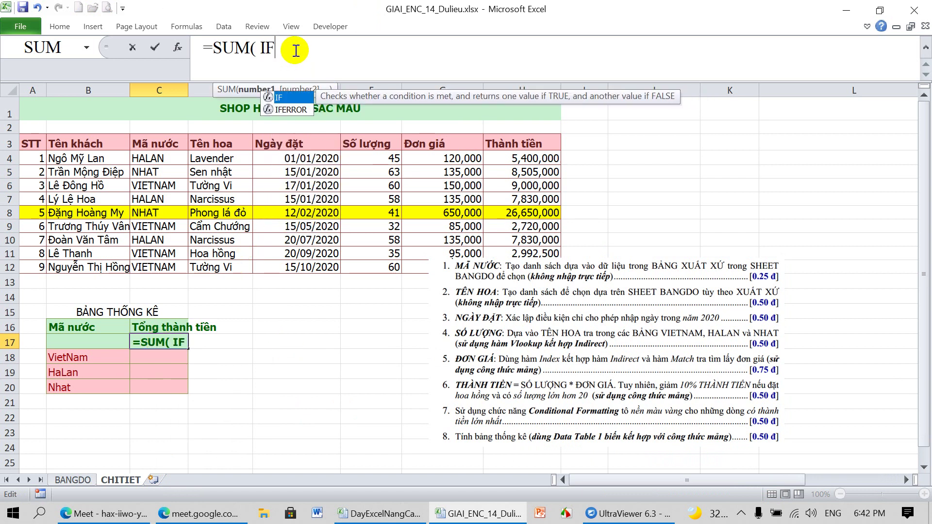
pyautogui.write('(')
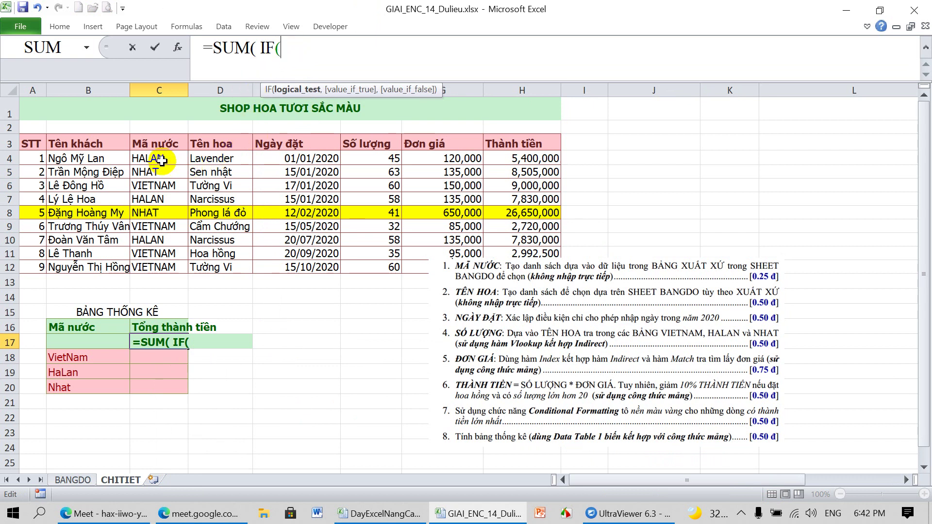
pyautogui.moveTo(161, 158); pyautogui.dragTo(164, 263)
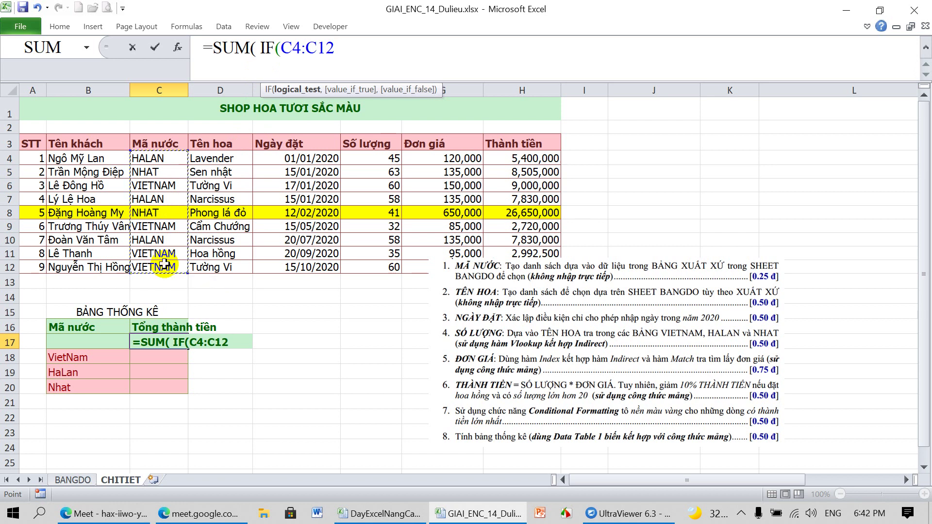
pyautogui.write('=')
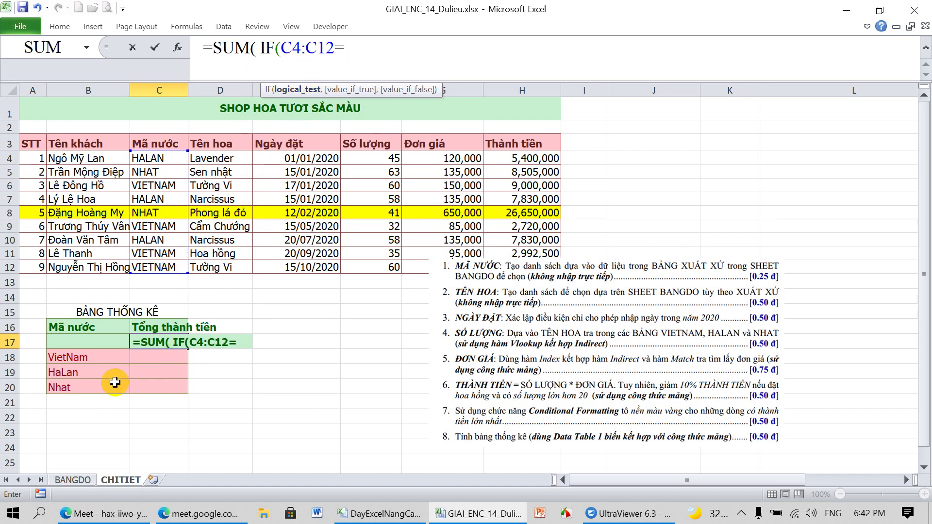
pyautogui.click(97, 341)
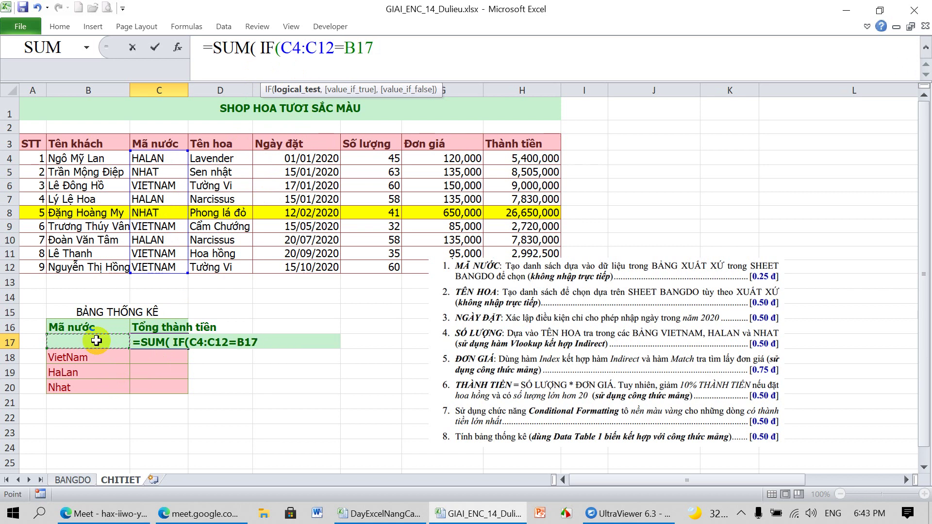
pyautogui.write(',')
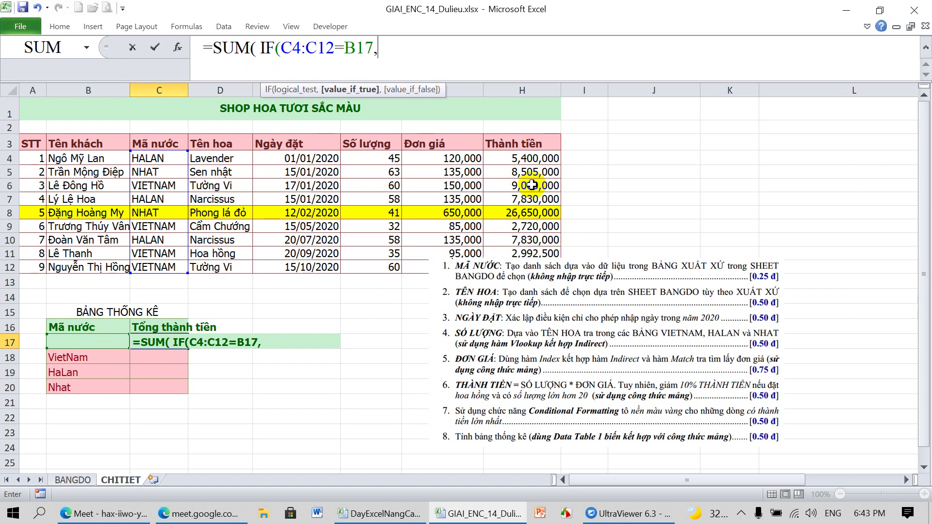
pyautogui.moveTo(530, 159); pyautogui.dragTo(530, 262)
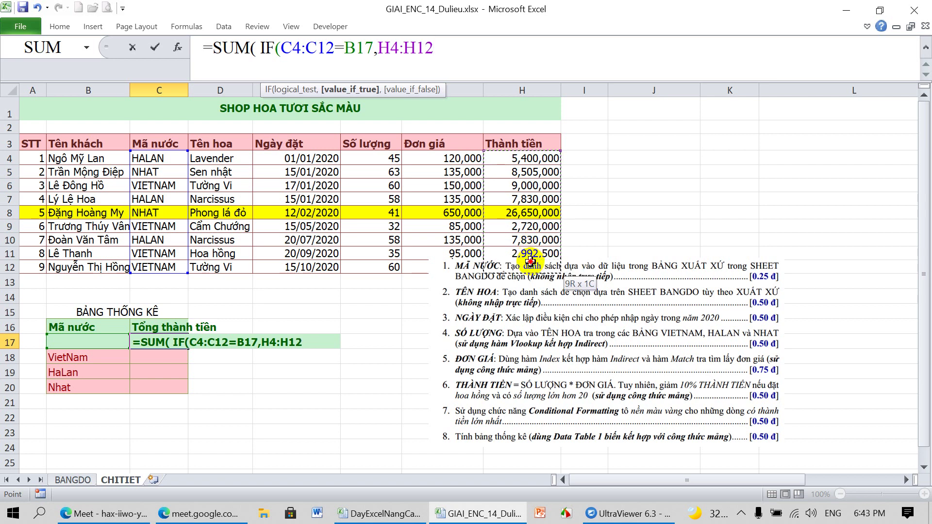
pyautogui.moveTo(530, 261); pyautogui.dragTo(531, 265)
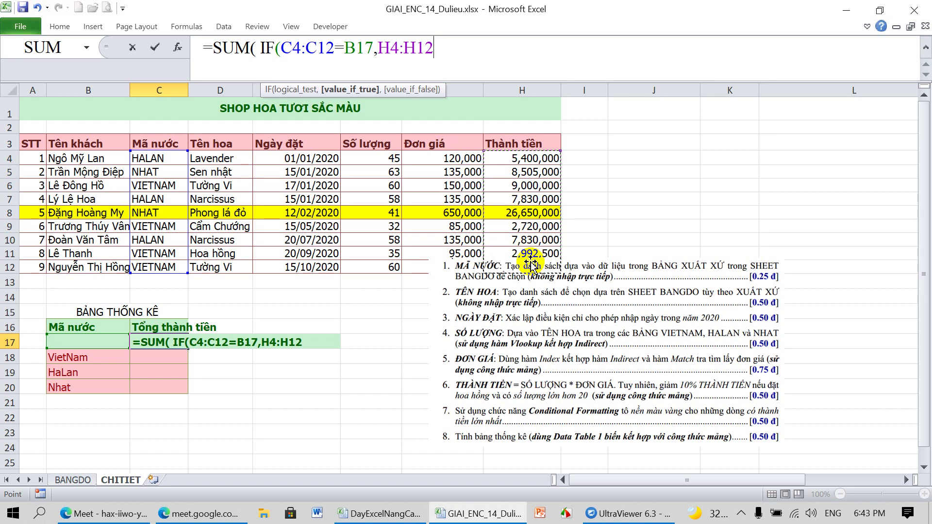
pyautogui.write(')')
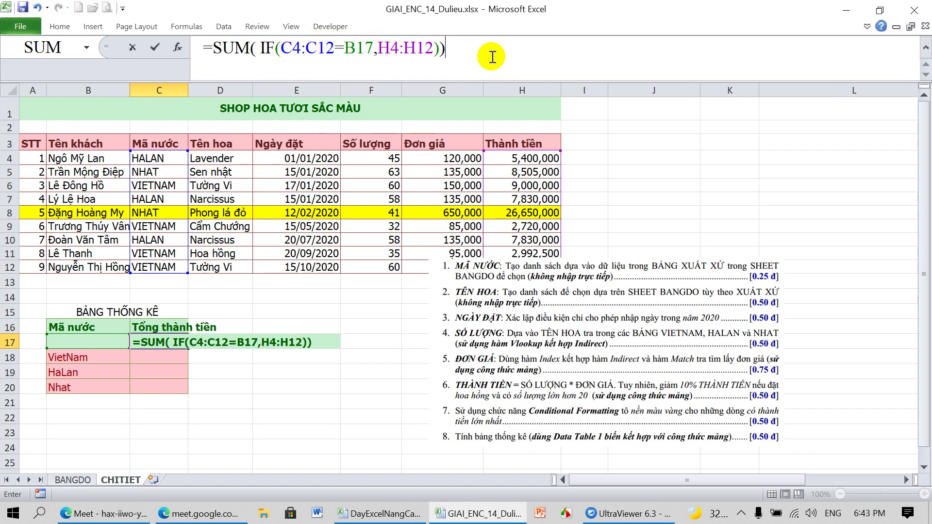
pyautogui.hotkey('ctrl', 'shift', 'Return')
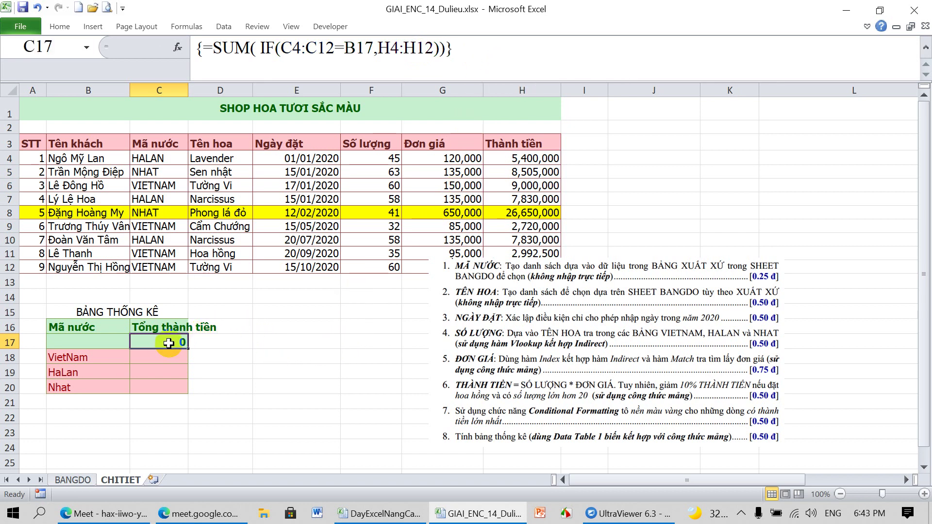
# Create a Data Table on B17:C20 with column input cell B17 to total each country
pyautogui.moveTo(100, 343)
pyautogui.mouseDown()
pyautogui.moveTo(144, 360)
pyautogui.moveTo(144, 386)
pyautogui.mouseUp()
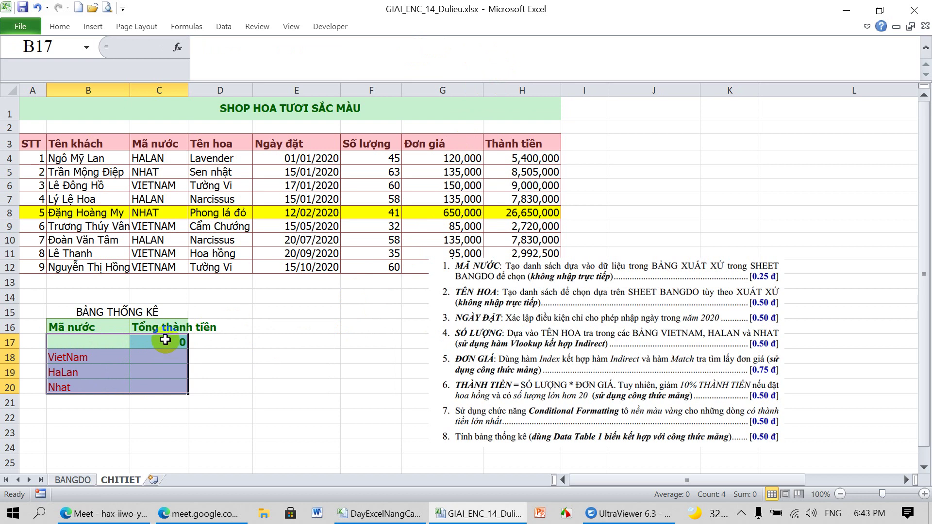
pyautogui.click(224, 28)
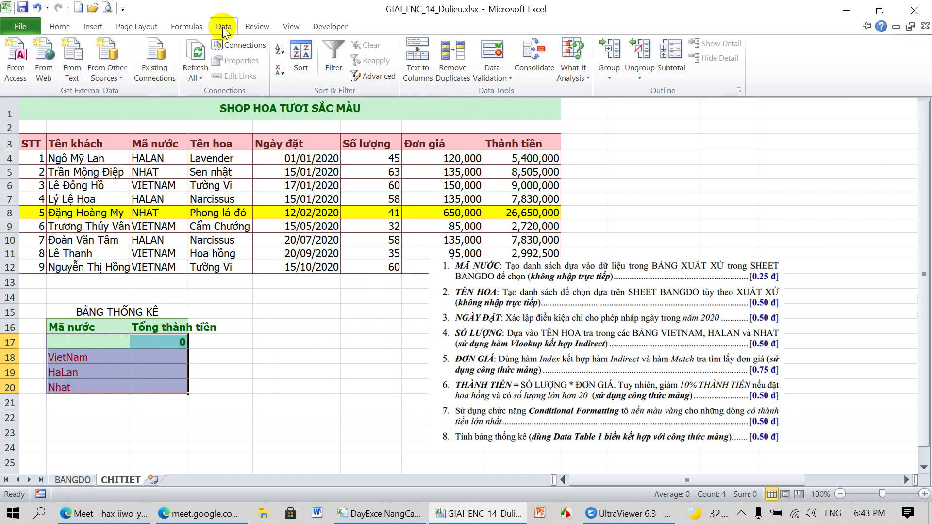
pyautogui.click(586, 78)
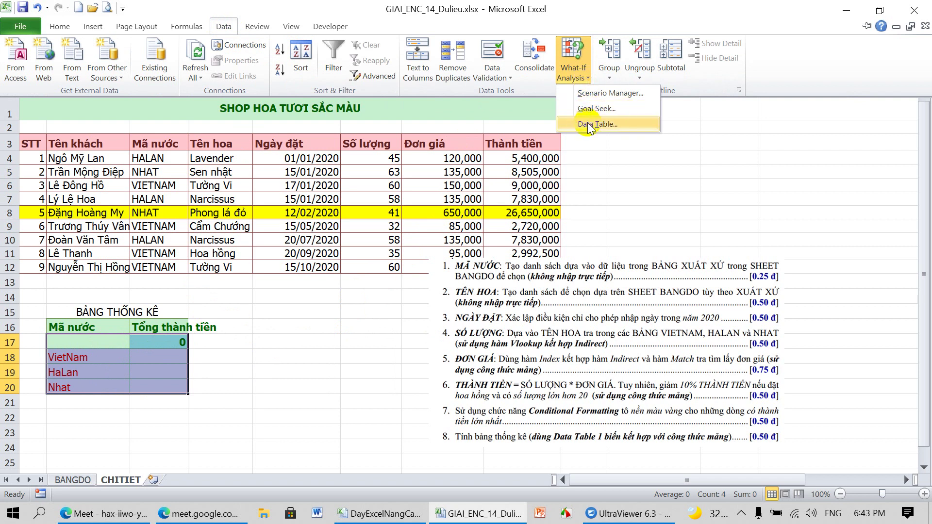
pyautogui.click(588, 125)
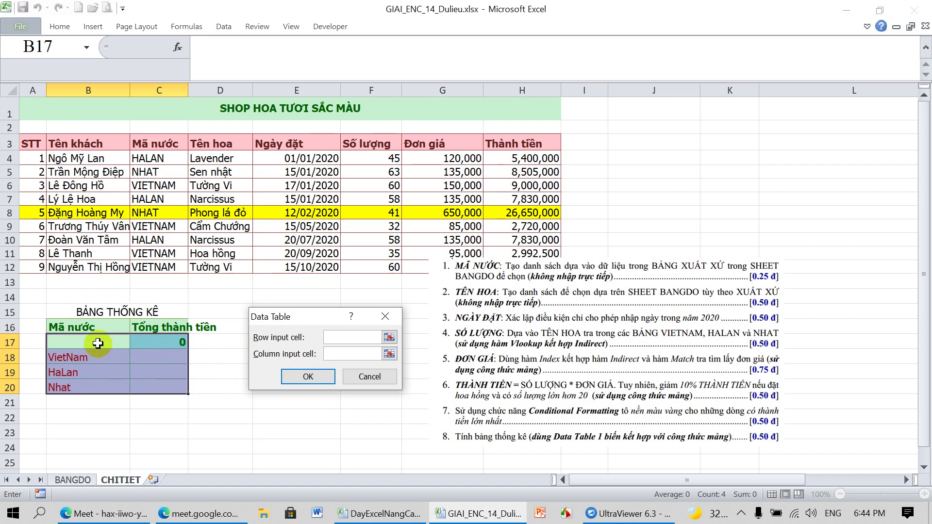
pyautogui.click(98, 343)
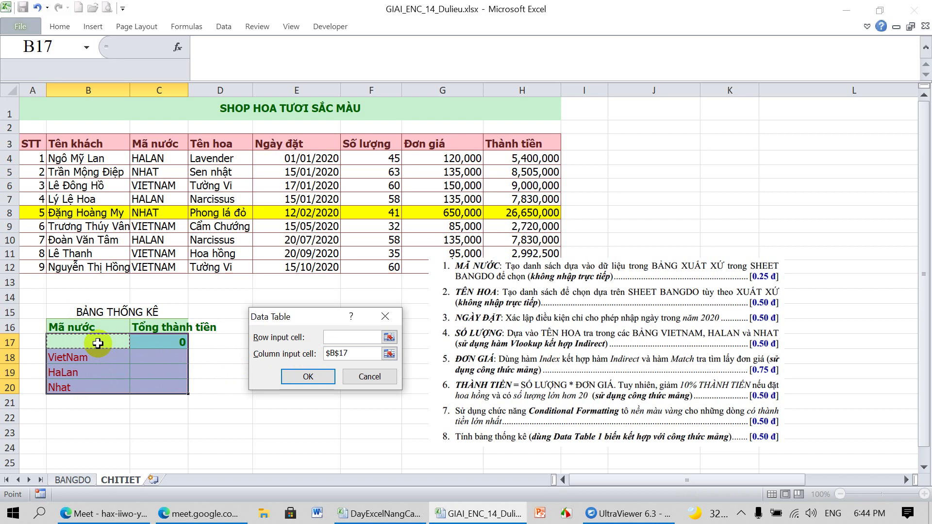
pyautogui.click(307, 376)
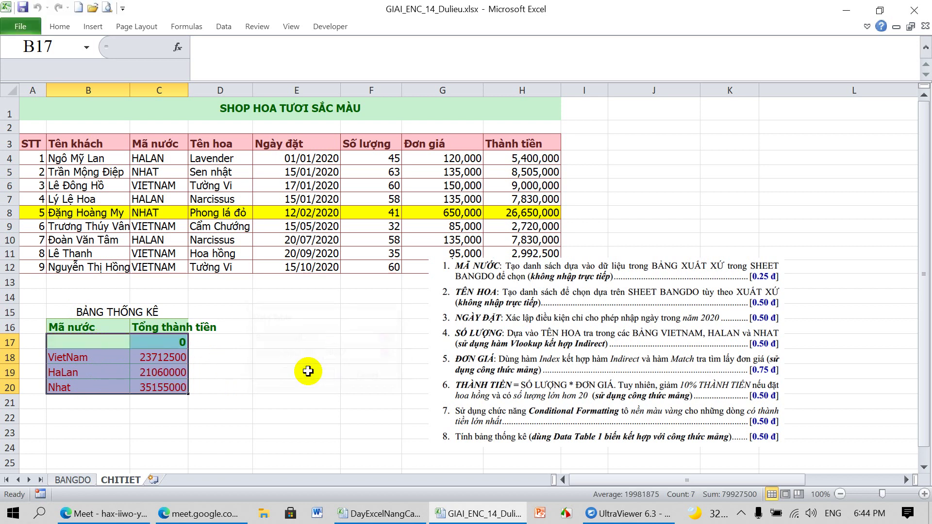
pyautogui.click(296, 371)
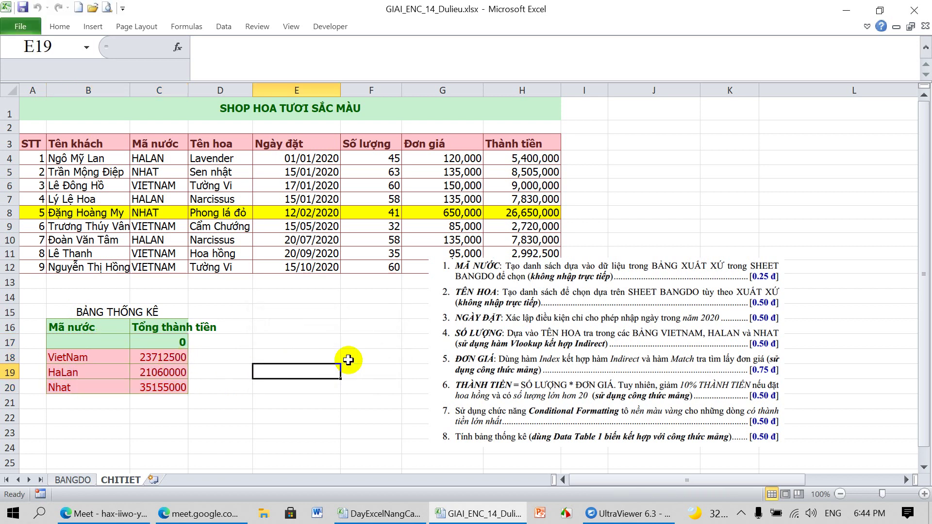
# Move the picture aside and review the Thành tiền values H4:H12 and country totals C18:C20
pyautogui.moveTo(446, 351); pyautogui.dragTo(583, 373)
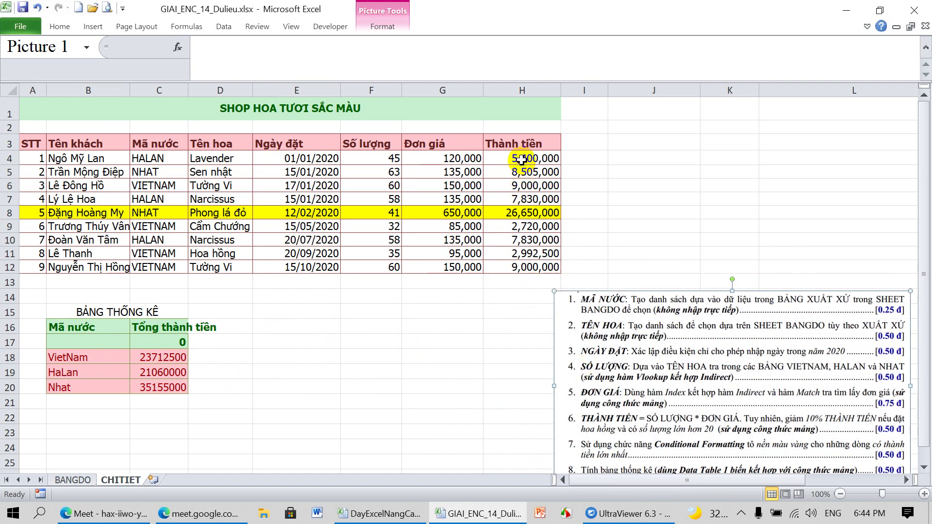
pyautogui.moveTo(521, 161); pyautogui.dragTo(522, 267)
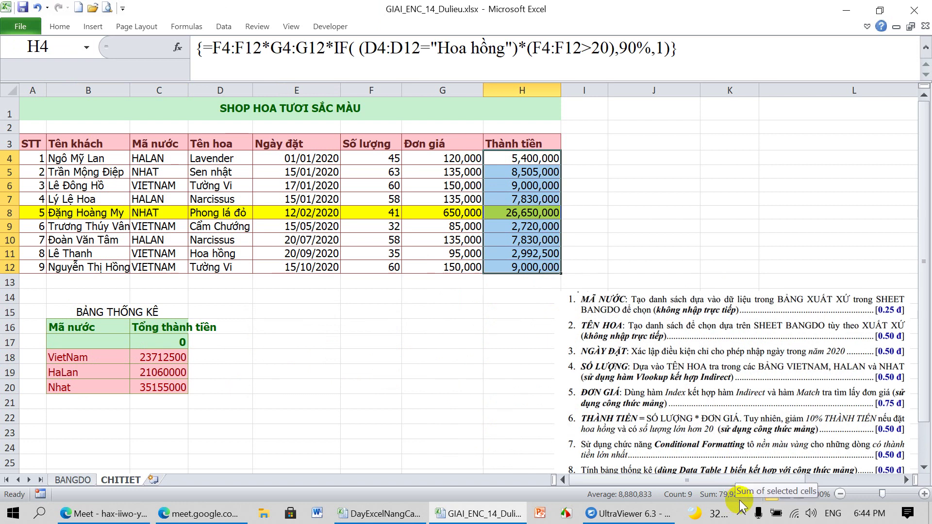
pyautogui.click(270, 416)
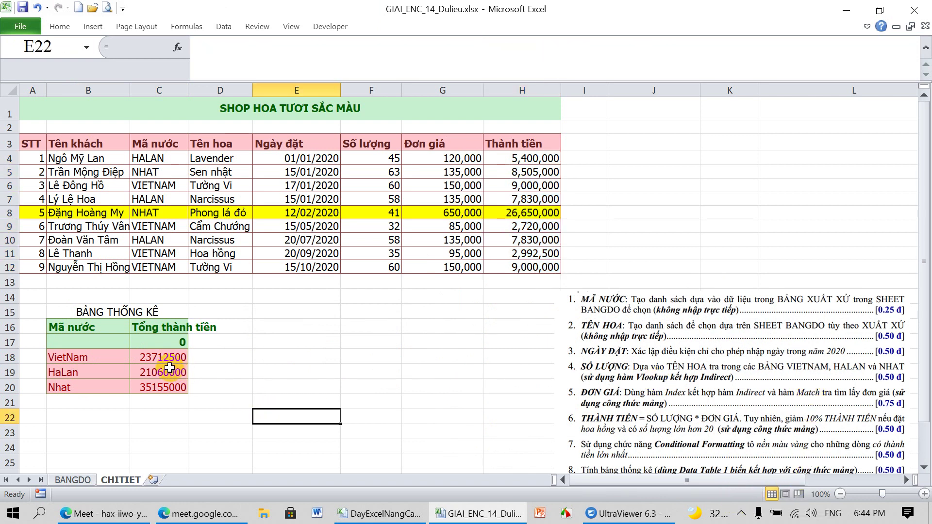
pyautogui.moveTo(164, 360); pyautogui.dragTo(165, 387)
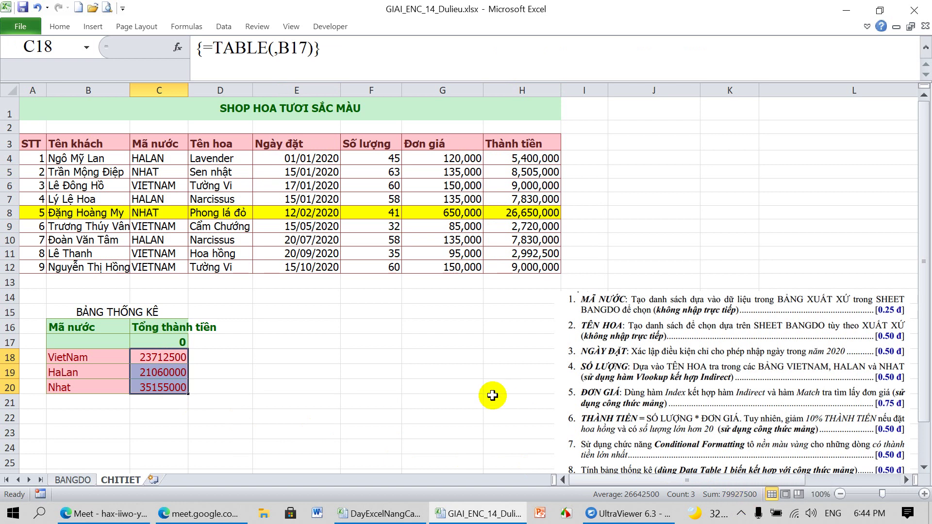
pyautogui.click(469, 386)
# Place the instructions picture beside the order table, then visit BANGDO and return to CHITIET
pyautogui.moveTo(712, 360); pyautogui.dragTo(612, 254)
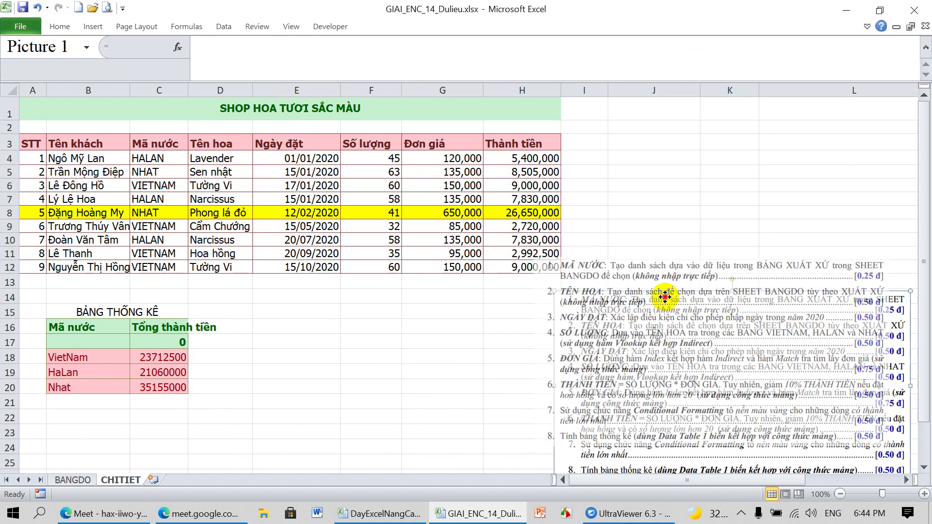
pyautogui.click(72, 480)
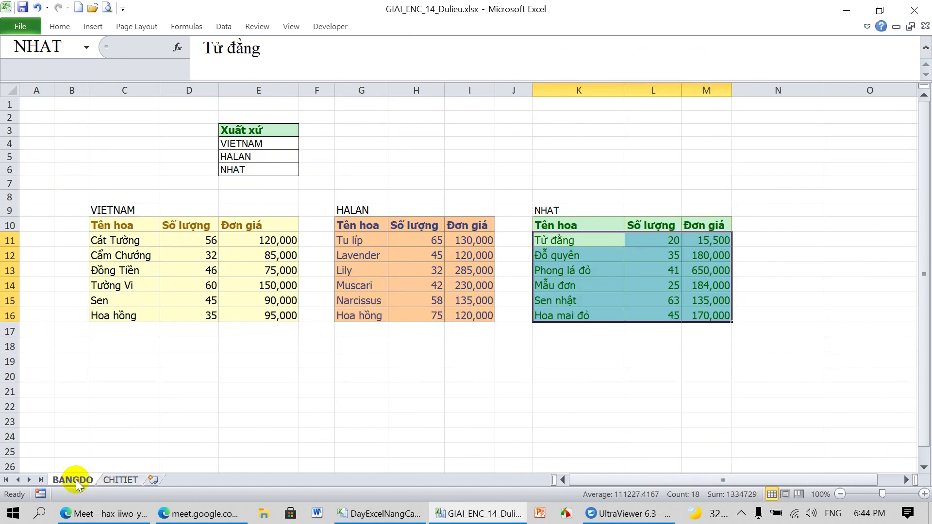
pyautogui.click(121, 480)
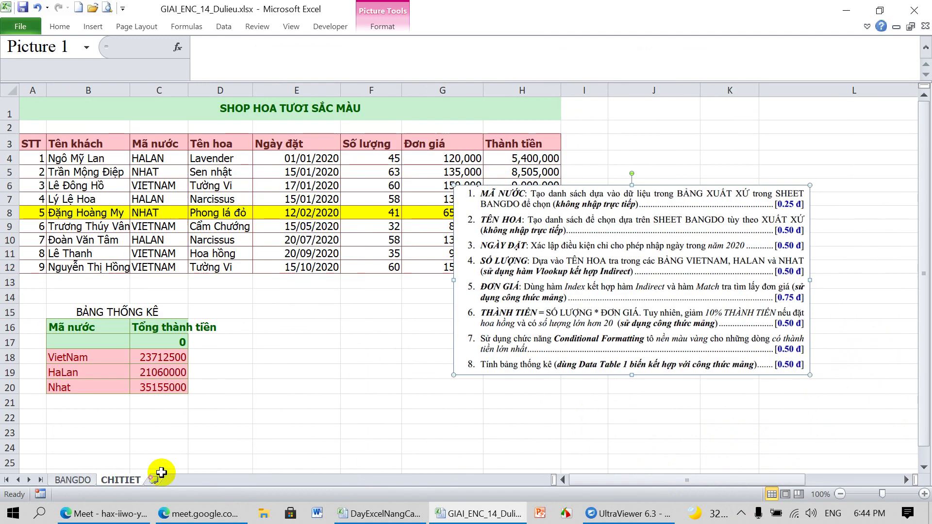